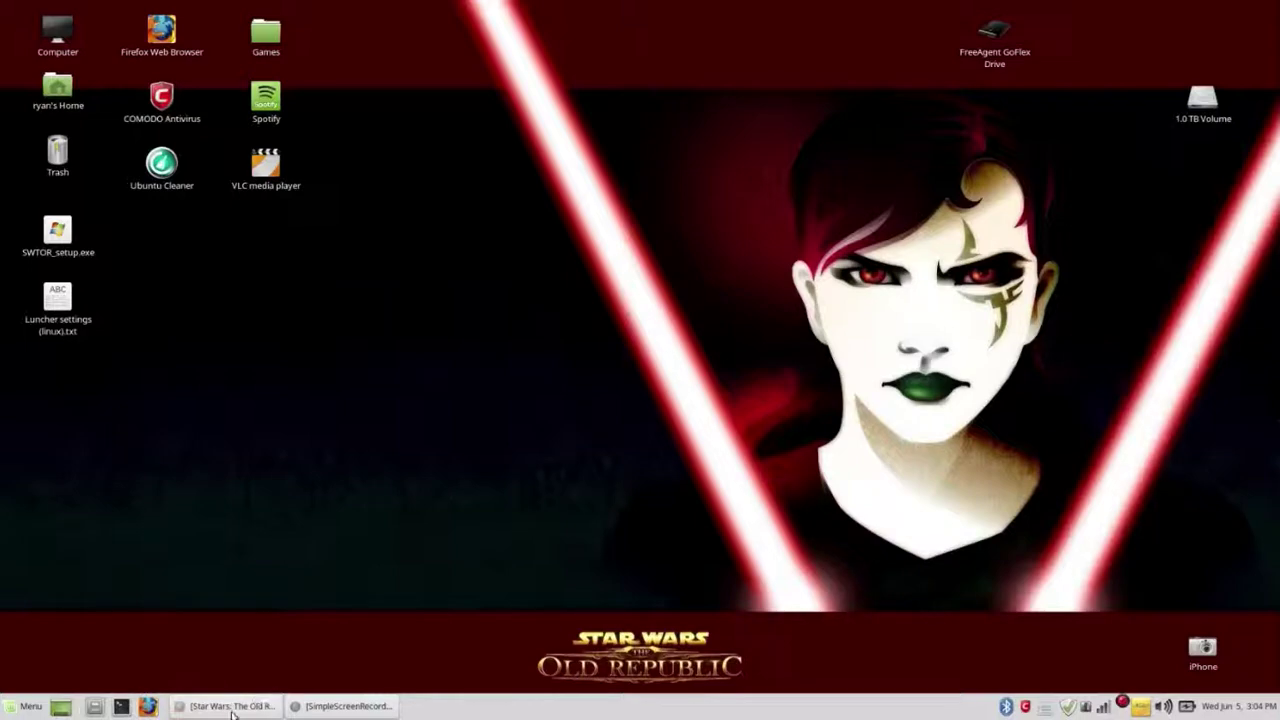
Switch to Firefox and review the free-account registration form on the Star Wars: The Old Republic website.
click(232, 706)
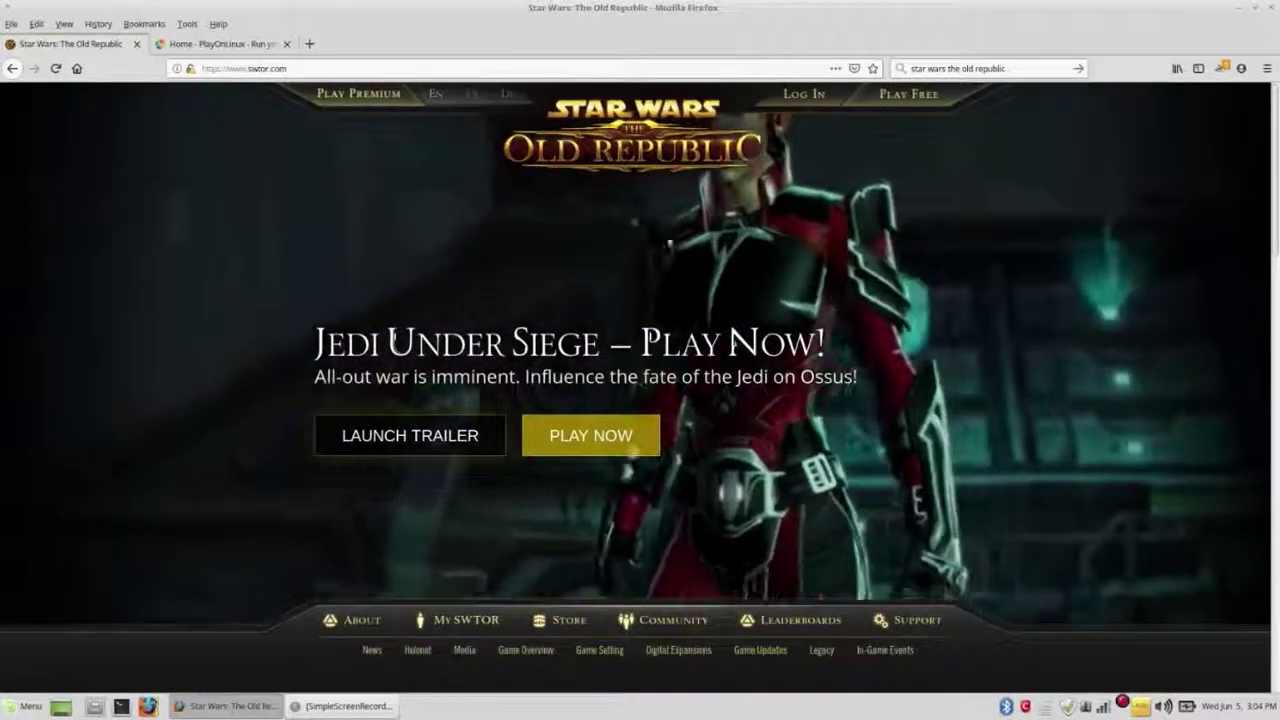
click(216, 70)
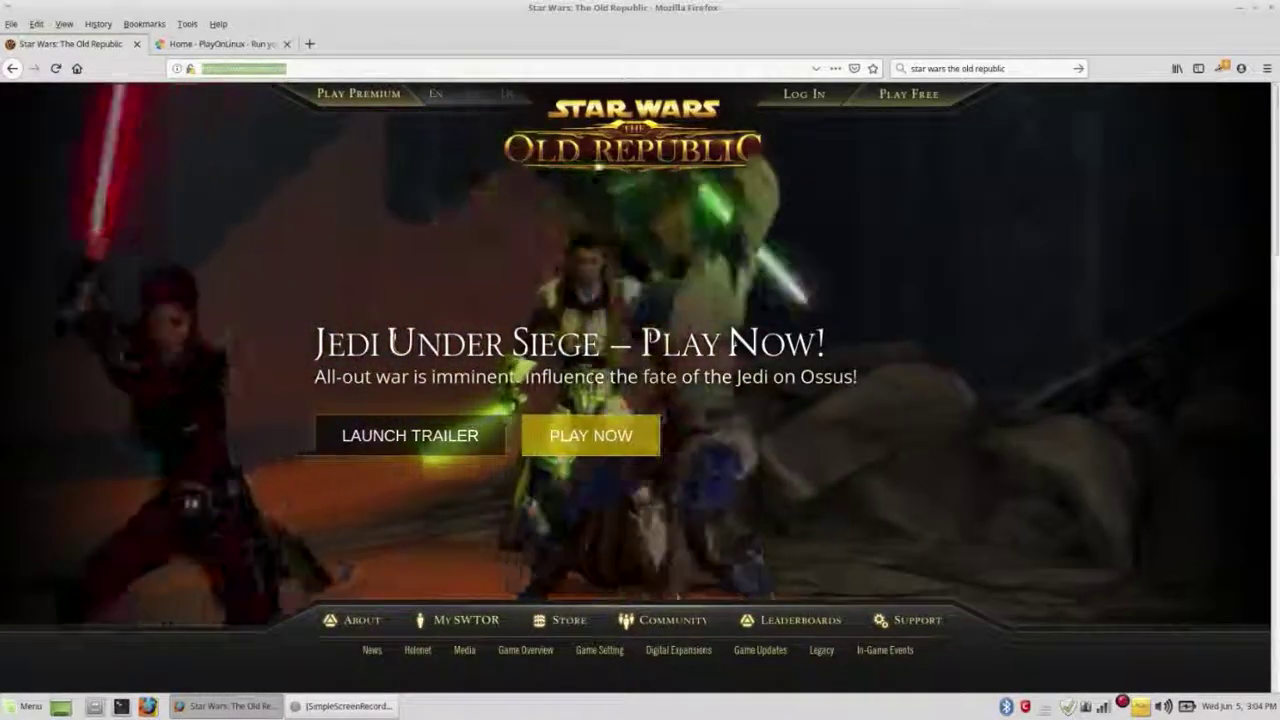
key(Return)
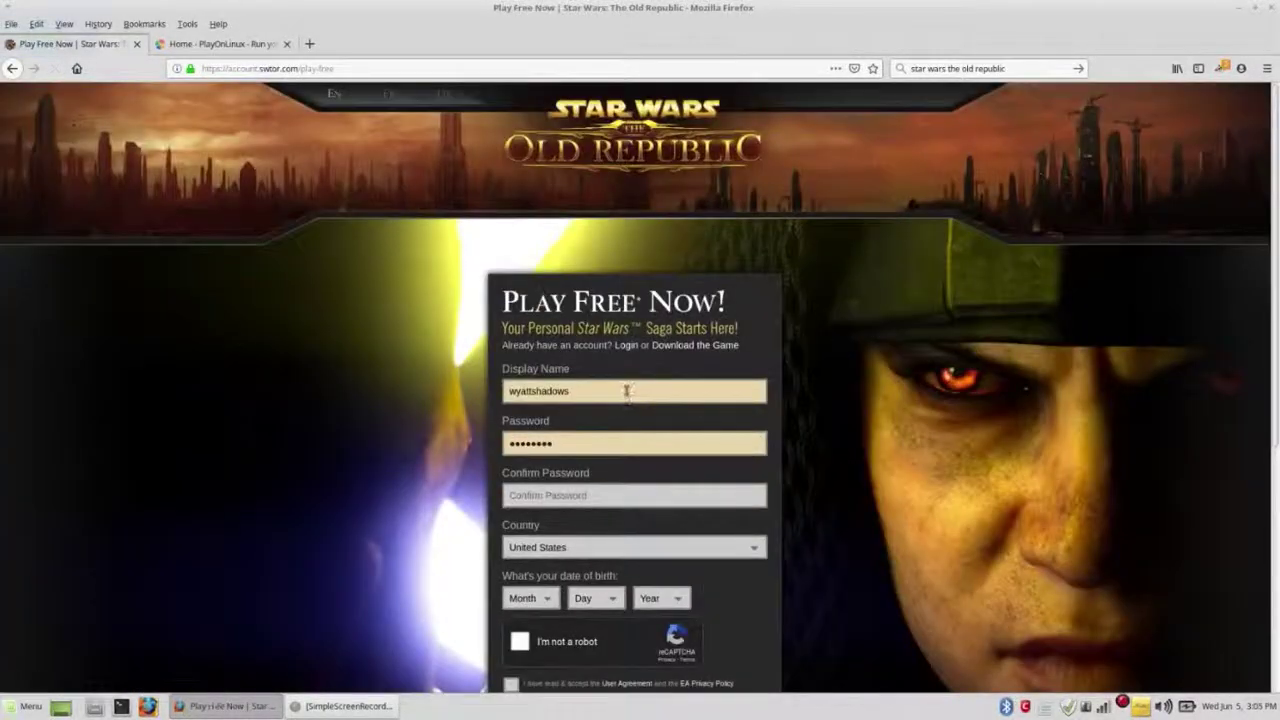
scroll(626, 391, down, 2)
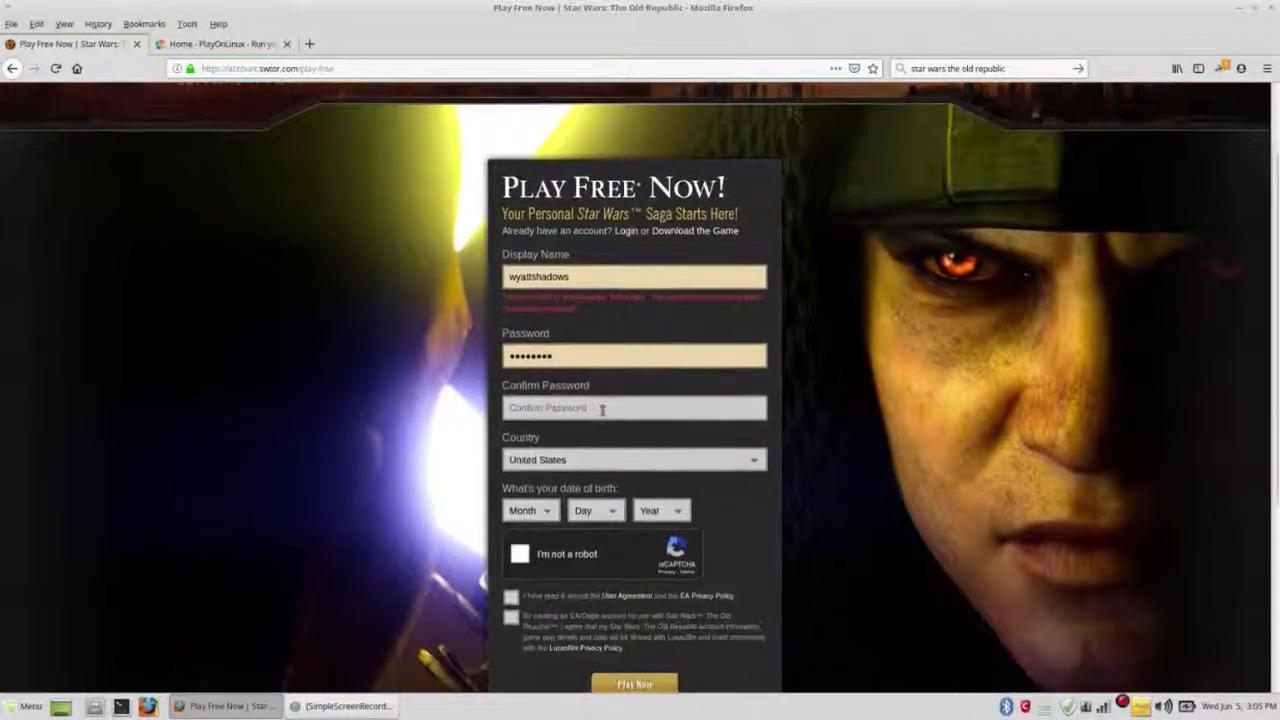
scroll(602, 409, down, 1)
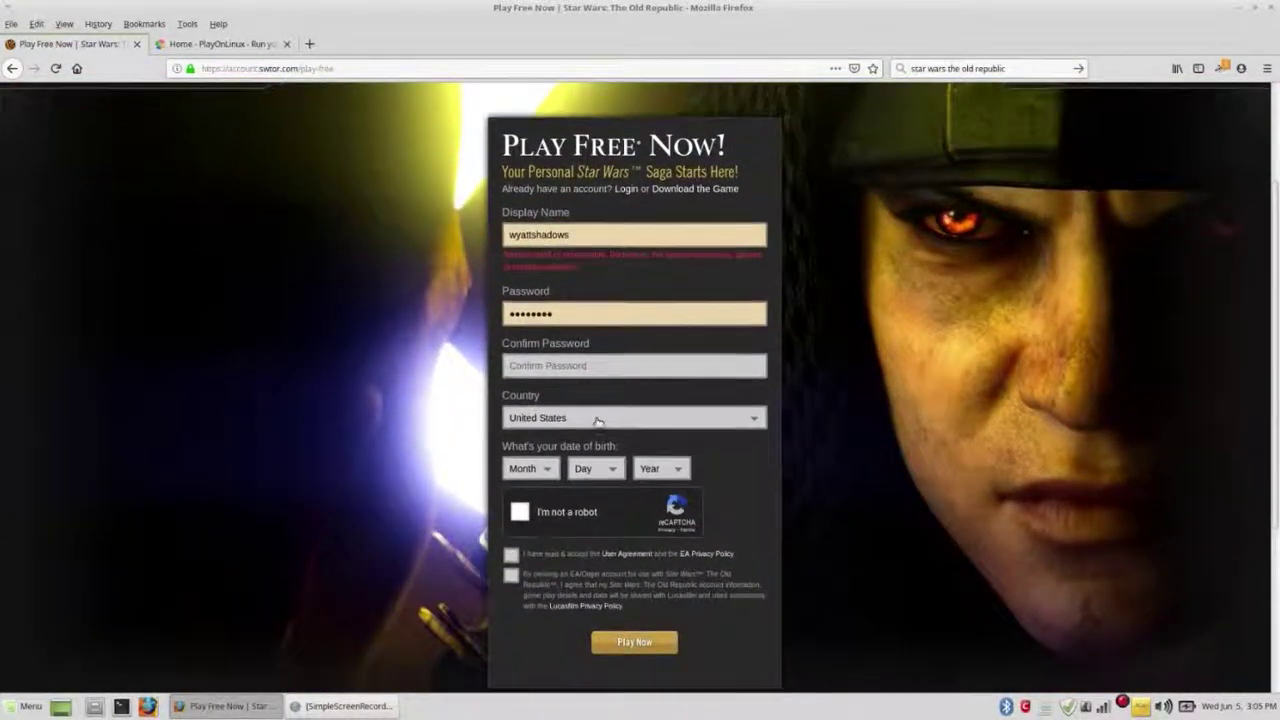
scroll(580, 430, down, 1)
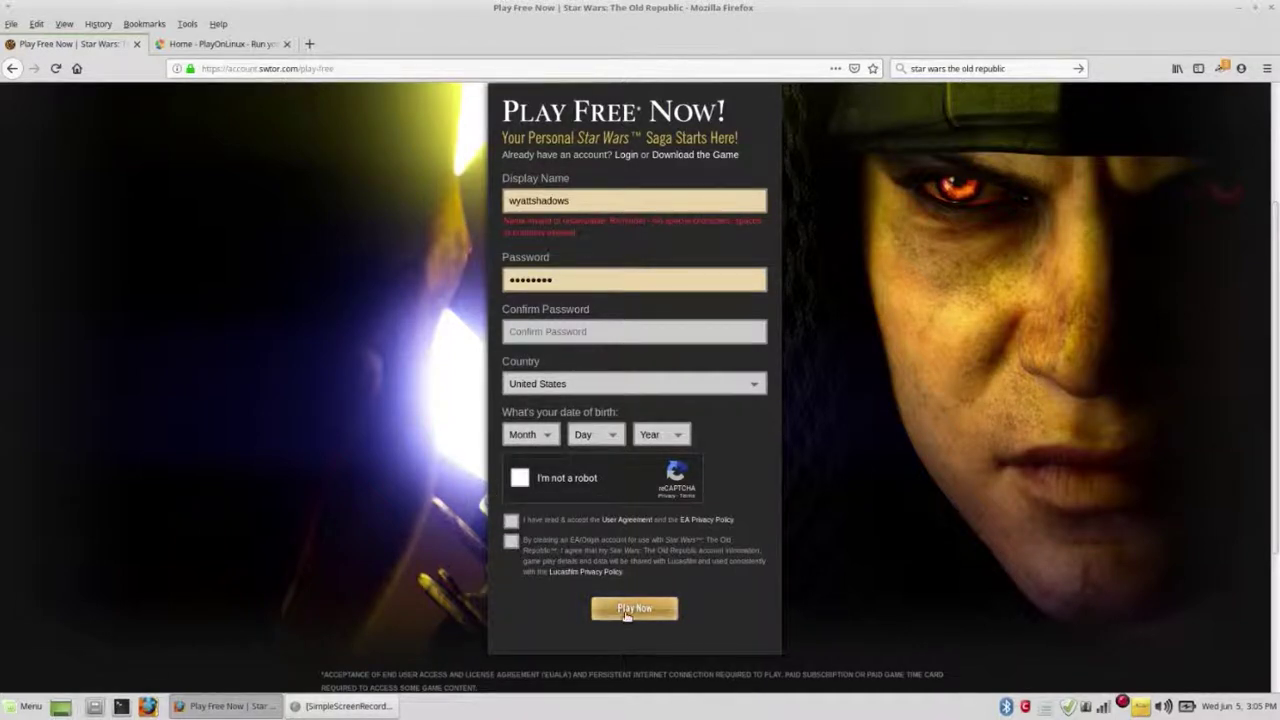
Return to the site's home page and log in to the existing account with the prefilled credentials.
click(14, 70)
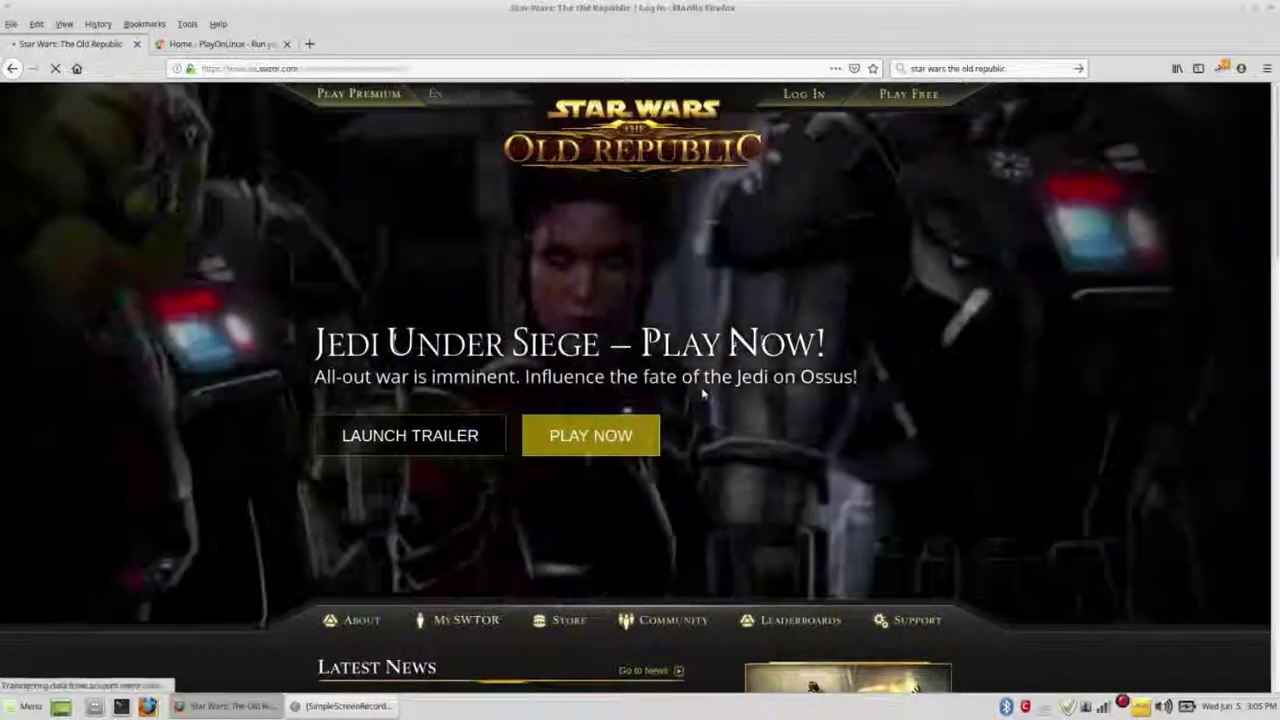
scroll(655, 560, down, 1)
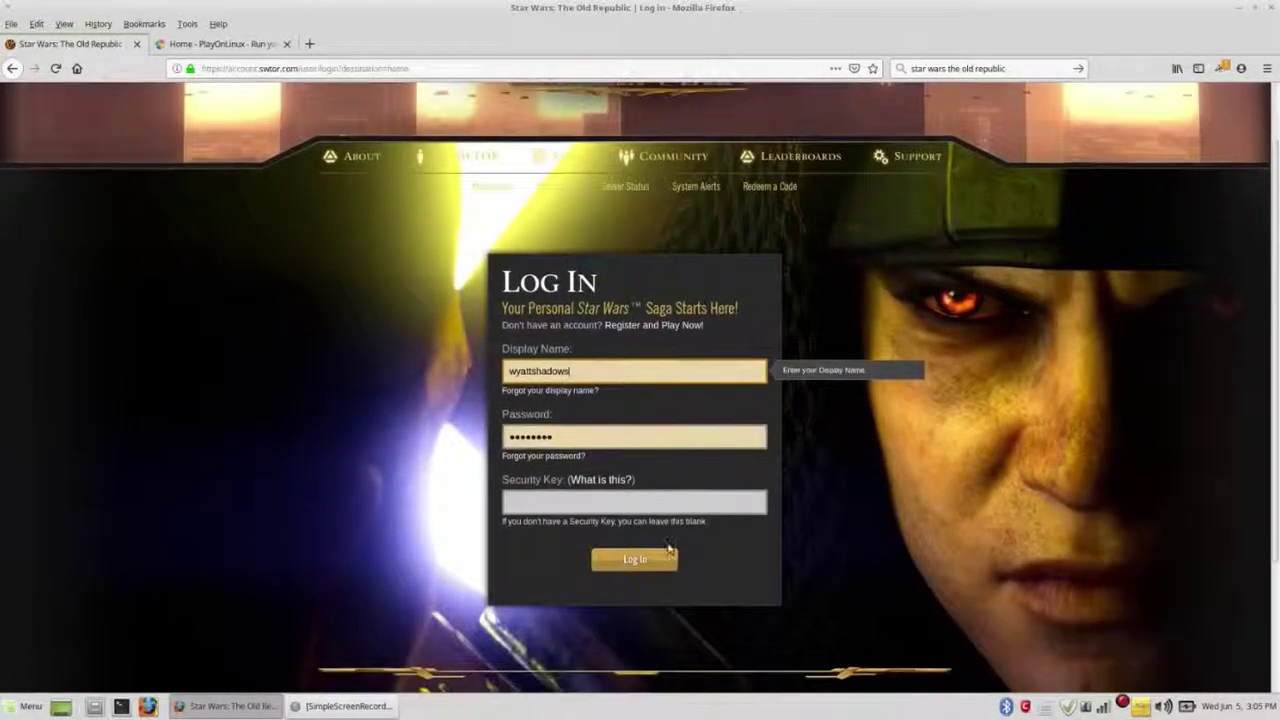
click(658, 563)
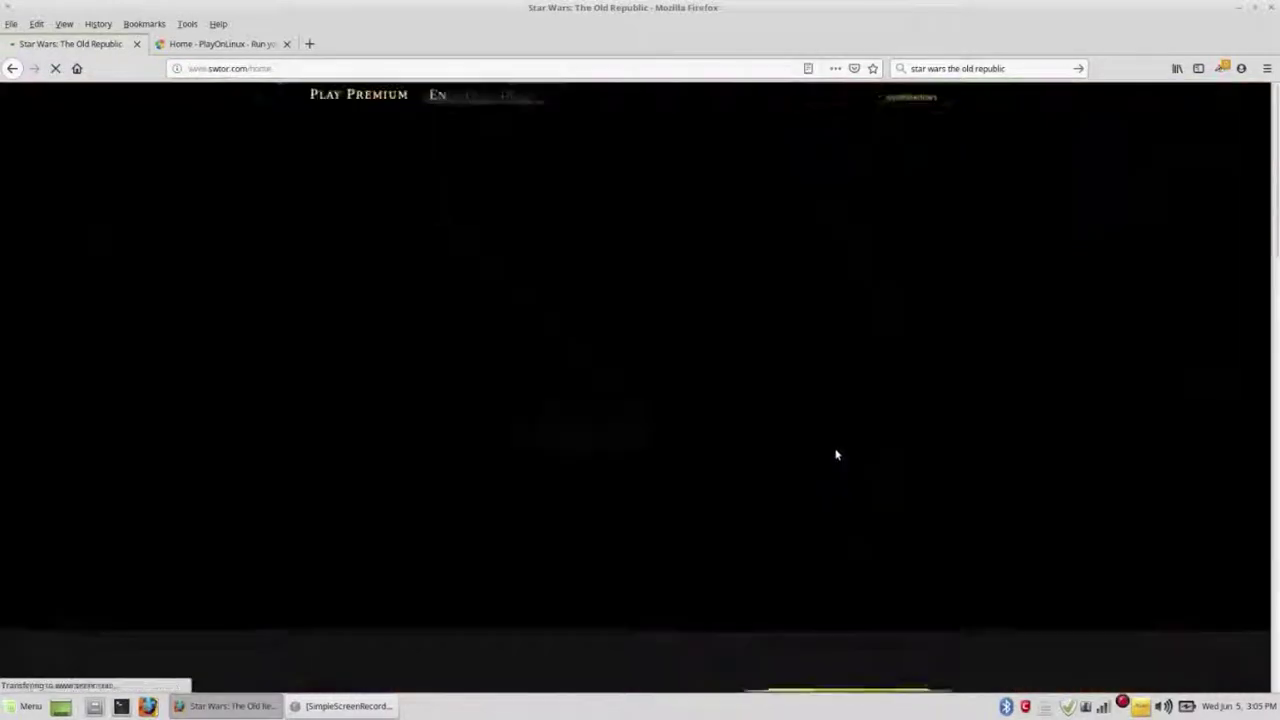
Open the account's Games (Download) page, where the Star Wars: The Old Republic installer is offered.
scroll(802, 395, down, 3)
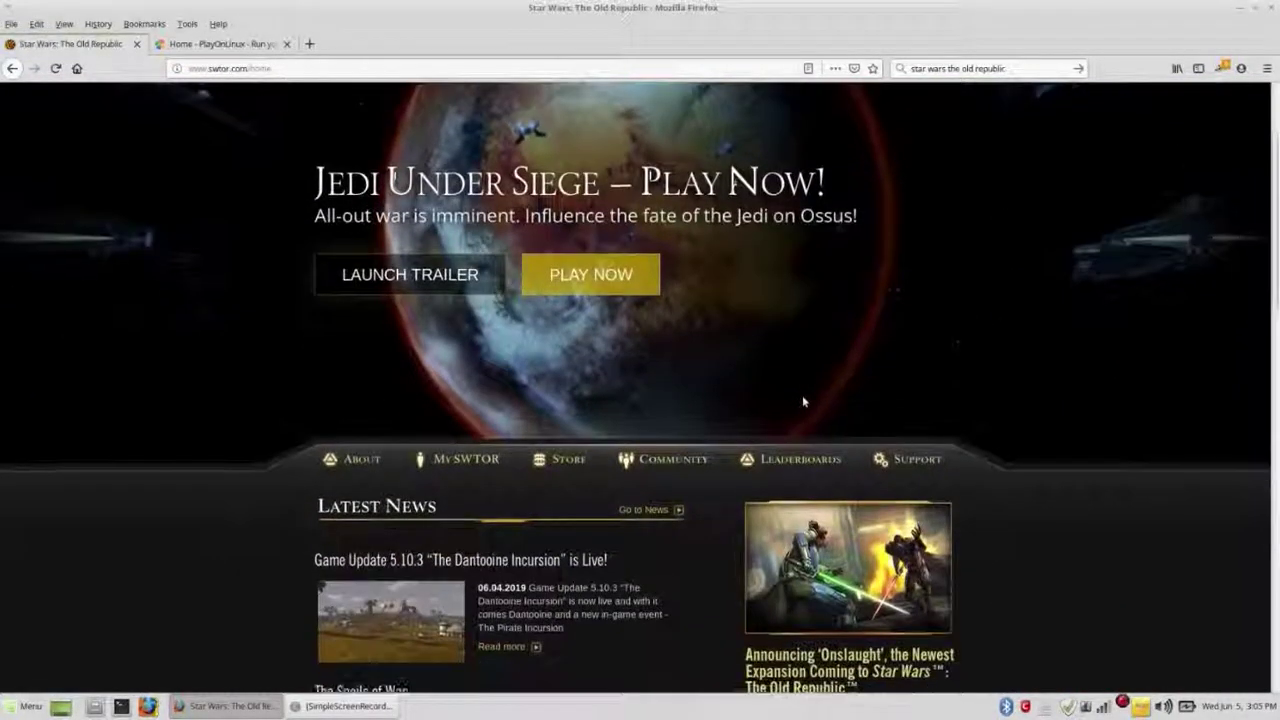
click(463, 429)
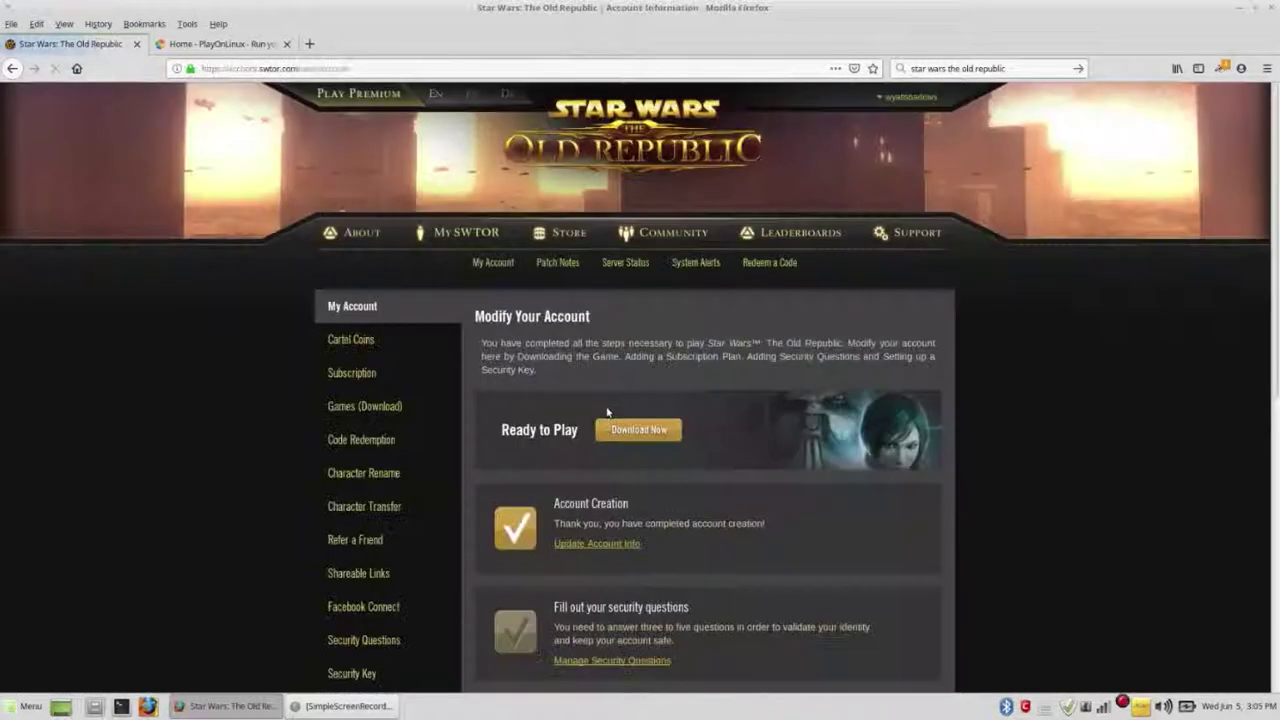
click(388, 407)
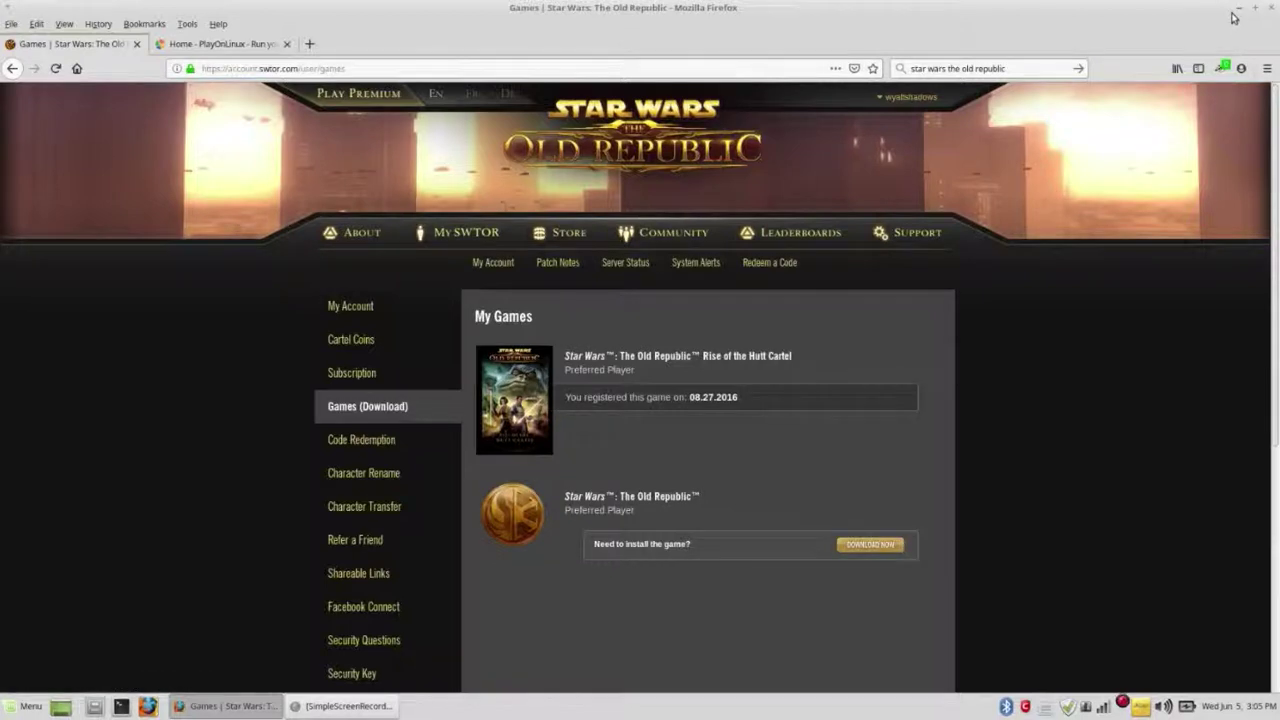
Open the PlayOnLinux website's downloads page and expand the Ubuntu packages.
click(245, 45)
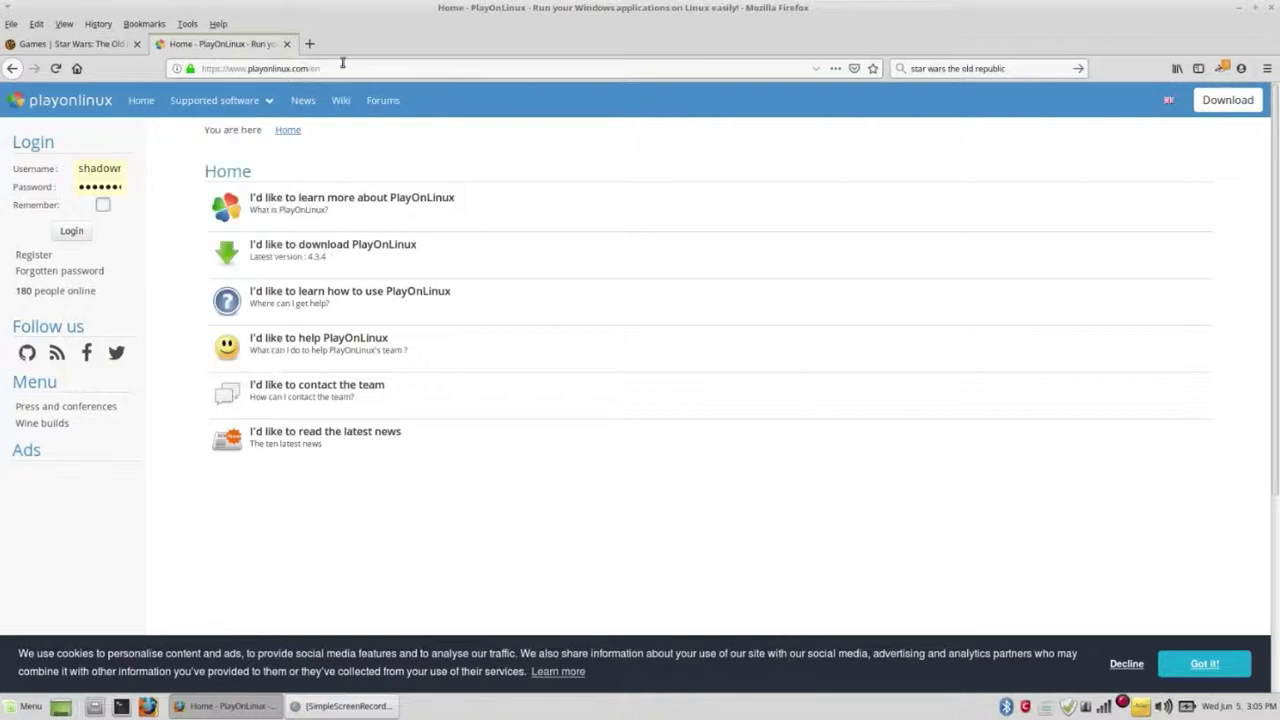
click(290, 68)
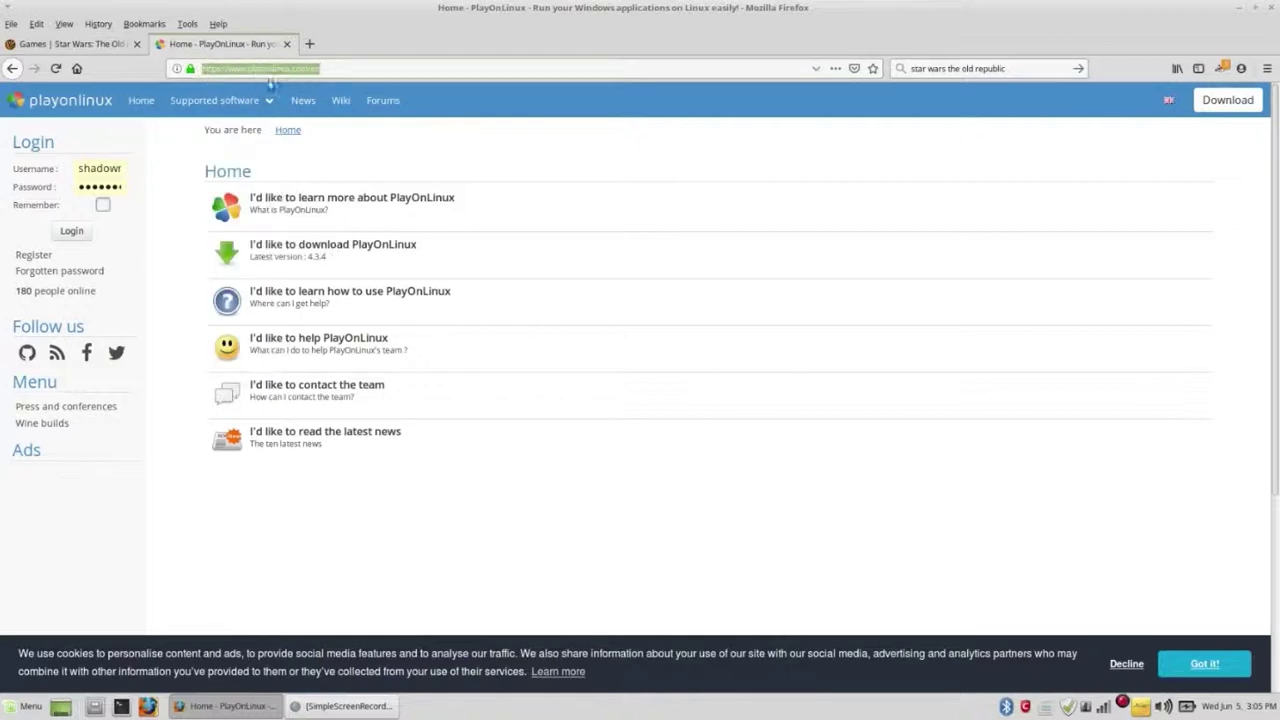
click(326, 250)
click(348, 335)
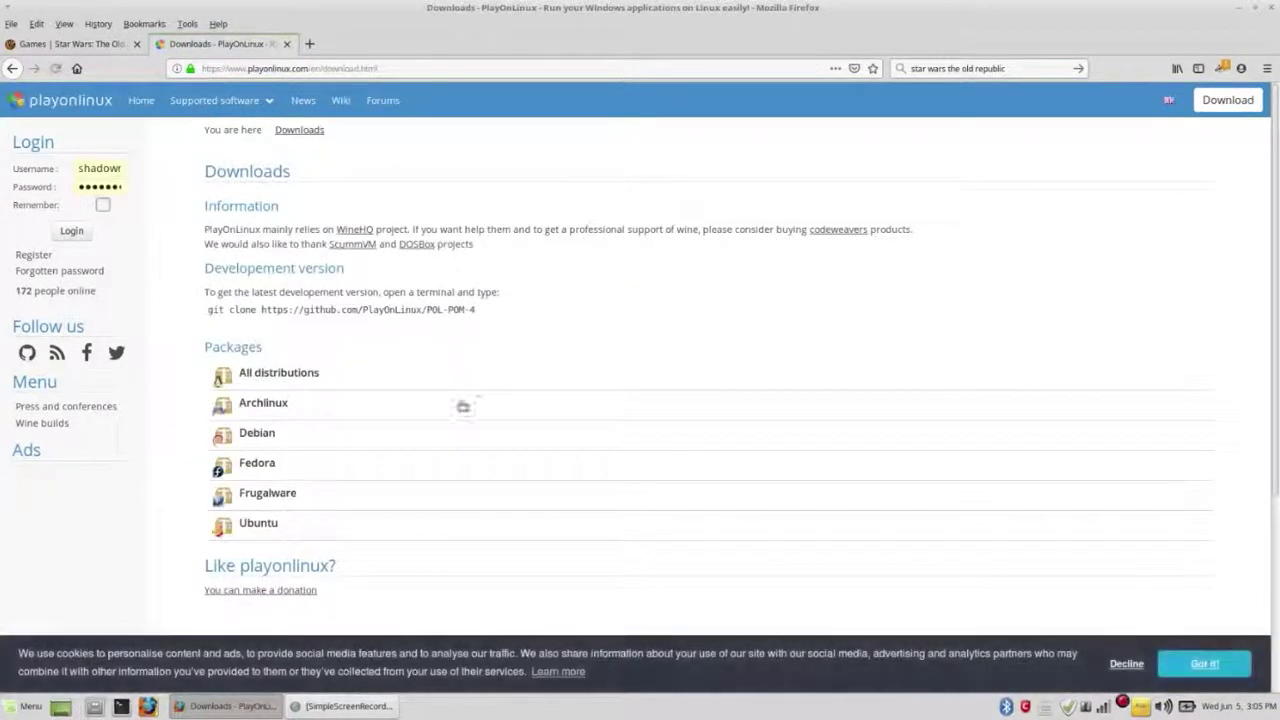
click(257, 525)
scroll(383, 528, down, 2)
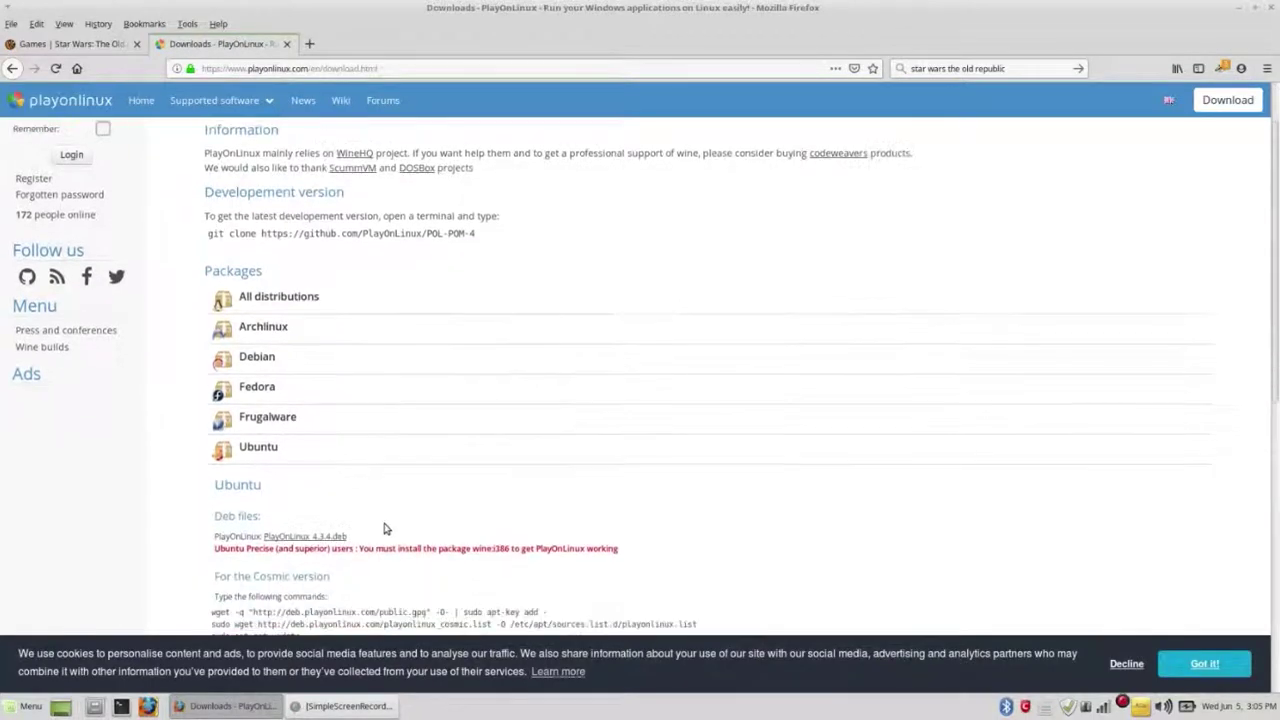
Examine the PlayOnLinux installation commands listed for each Ubuntu version, from Cosmic to Precise.
scroll(385, 527, down, 3)
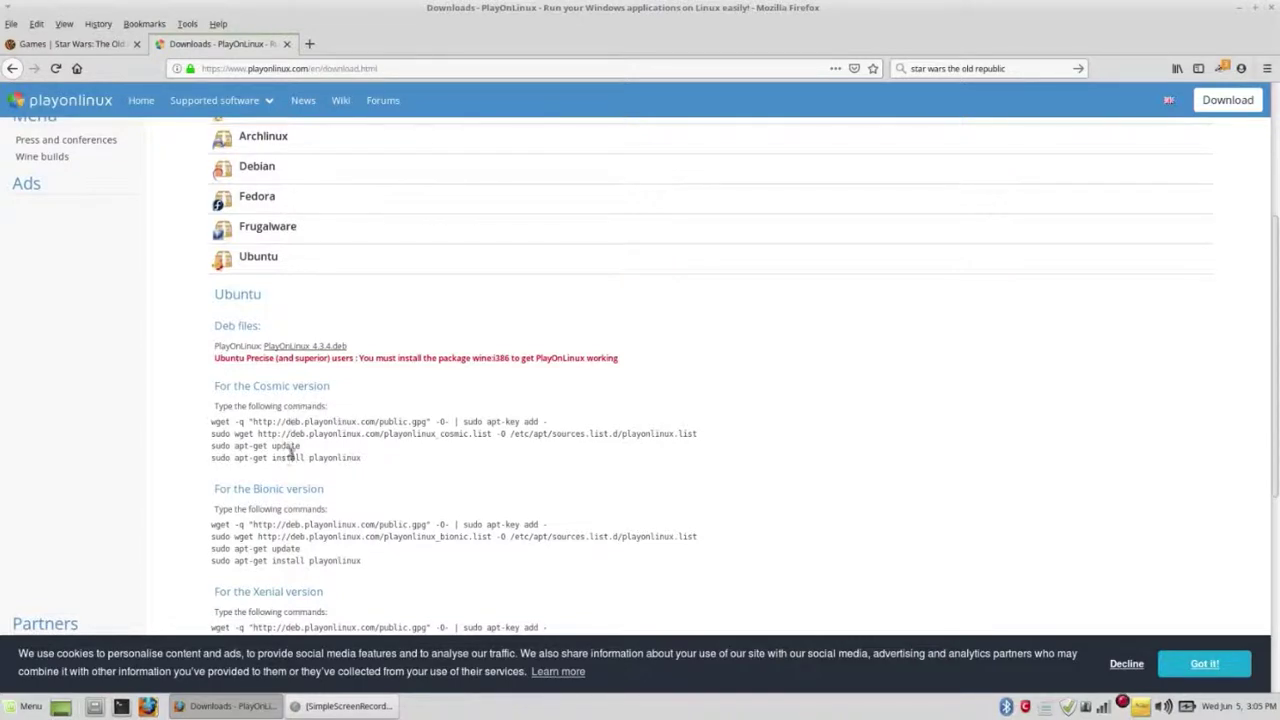
scroll(293, 457, down, 1)
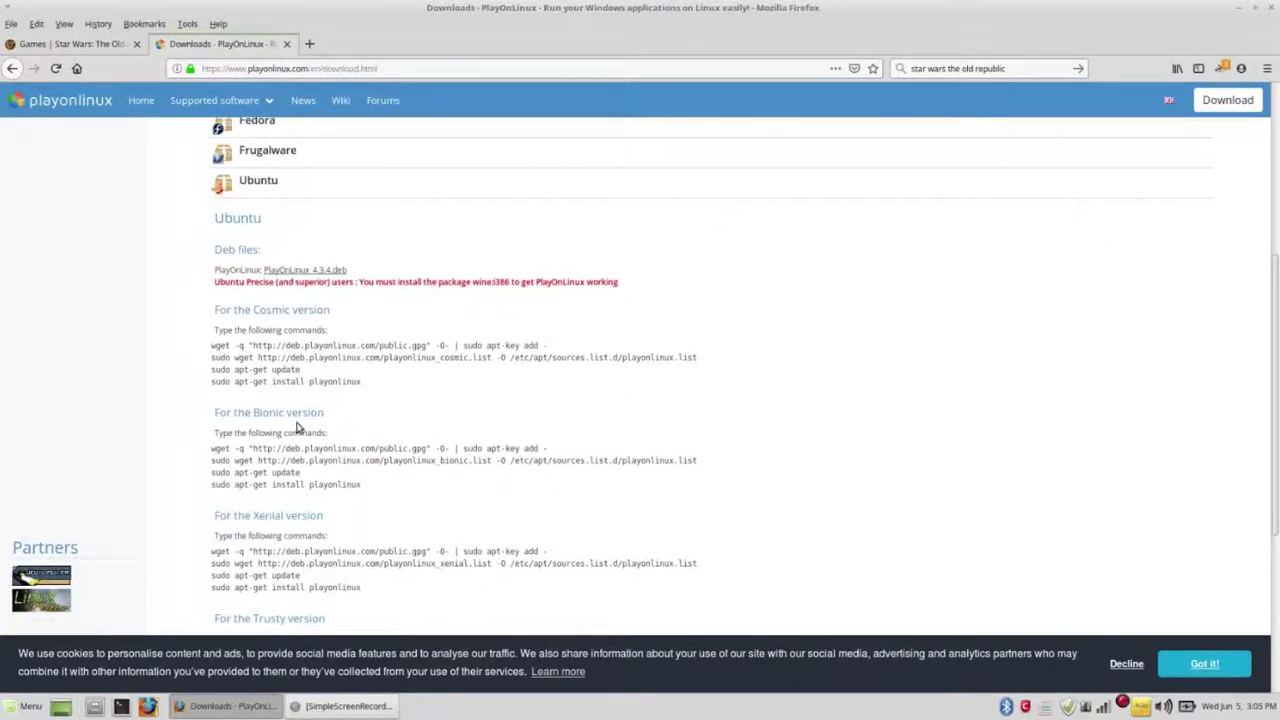
scroll(295, 487, down, 2)
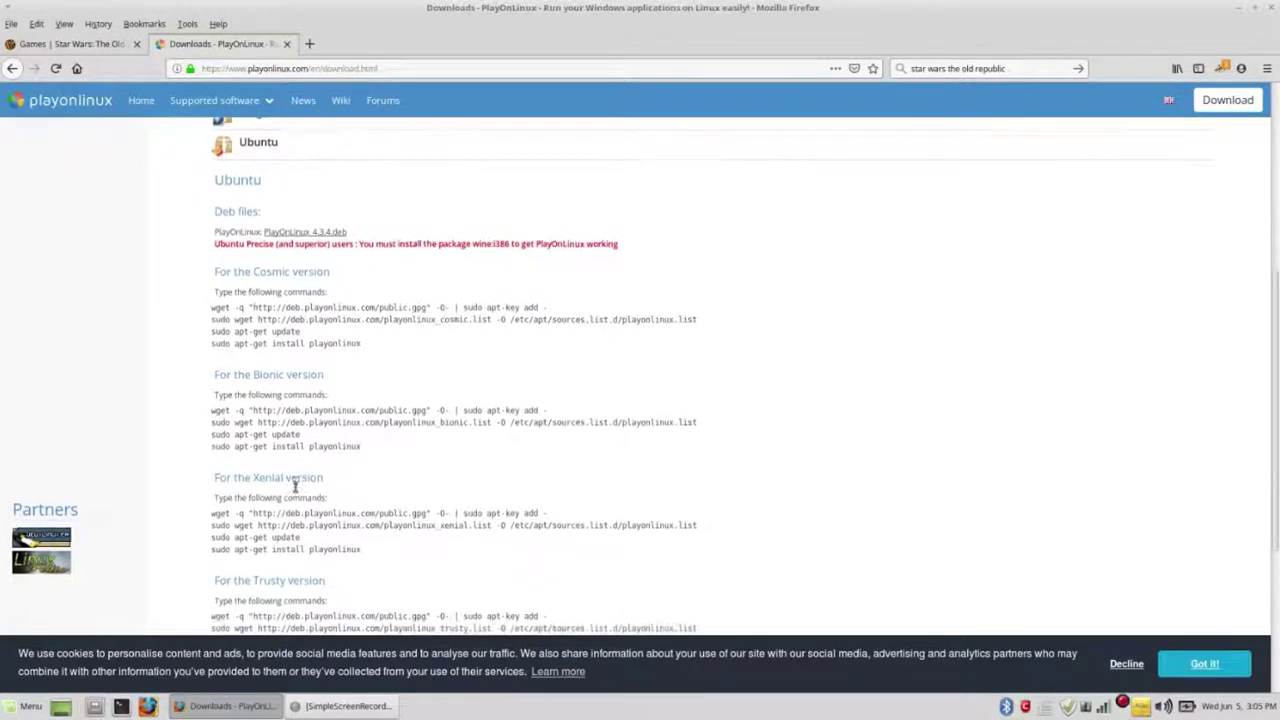
scroll(297, 488, down, 1)
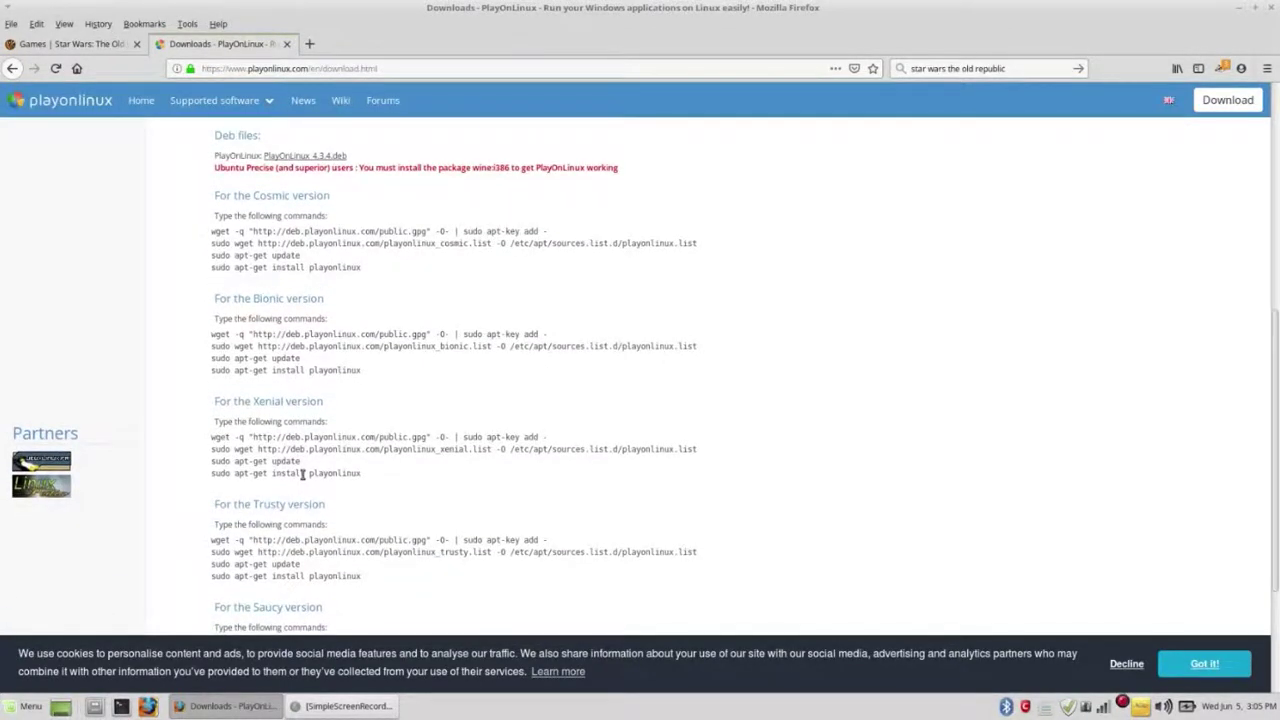
scroll(302, 474, down, 1)
scroll(300, 478, down, 2)
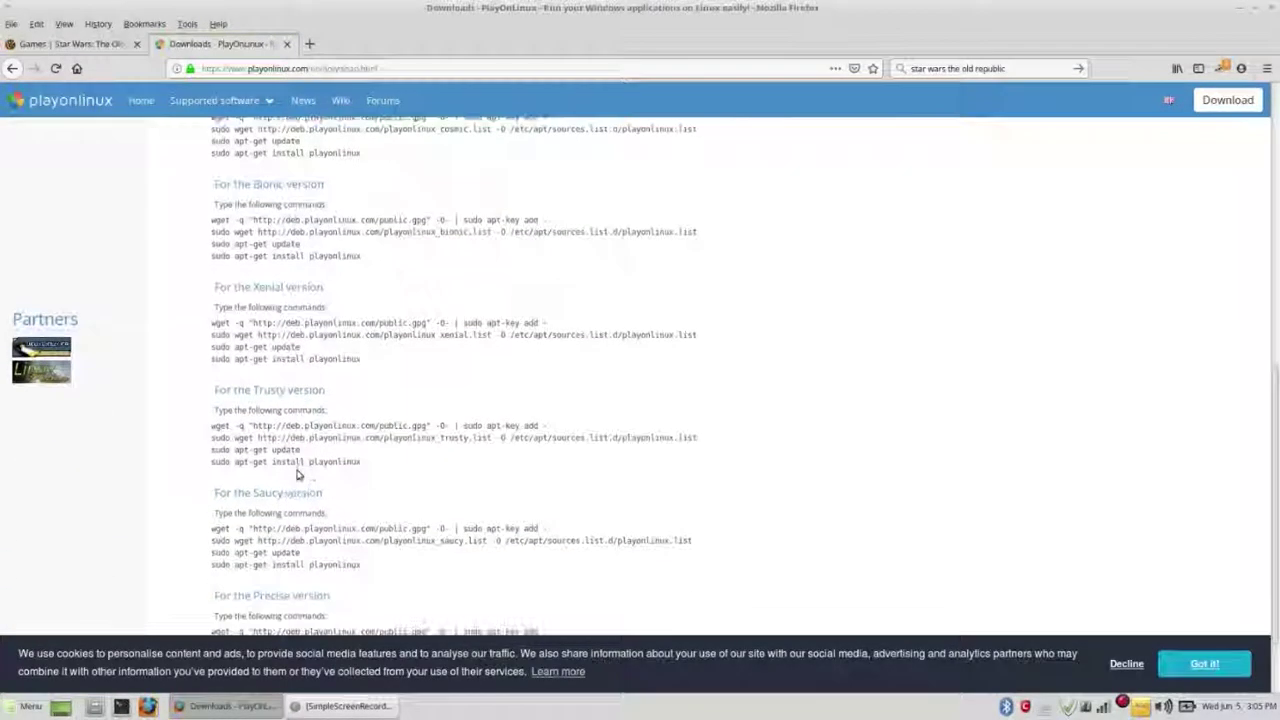
scroll(296, 472, down, 1)
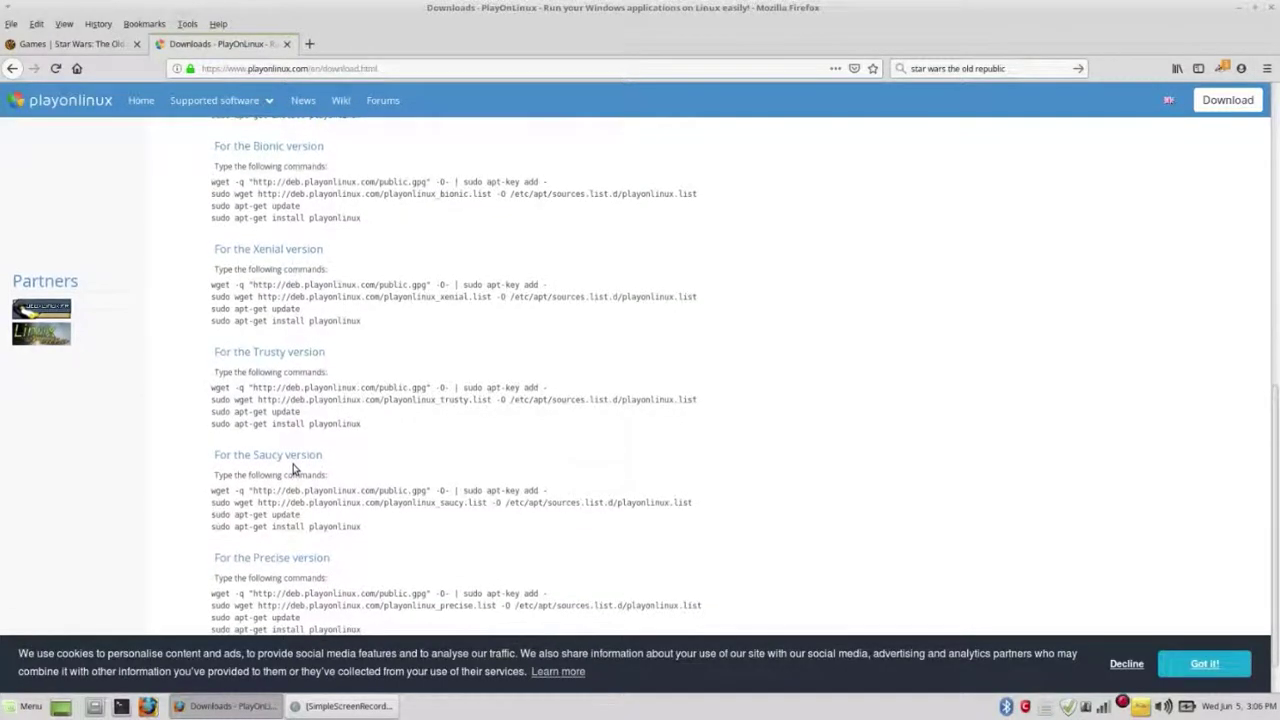
scroll(293, 470, down, 1)
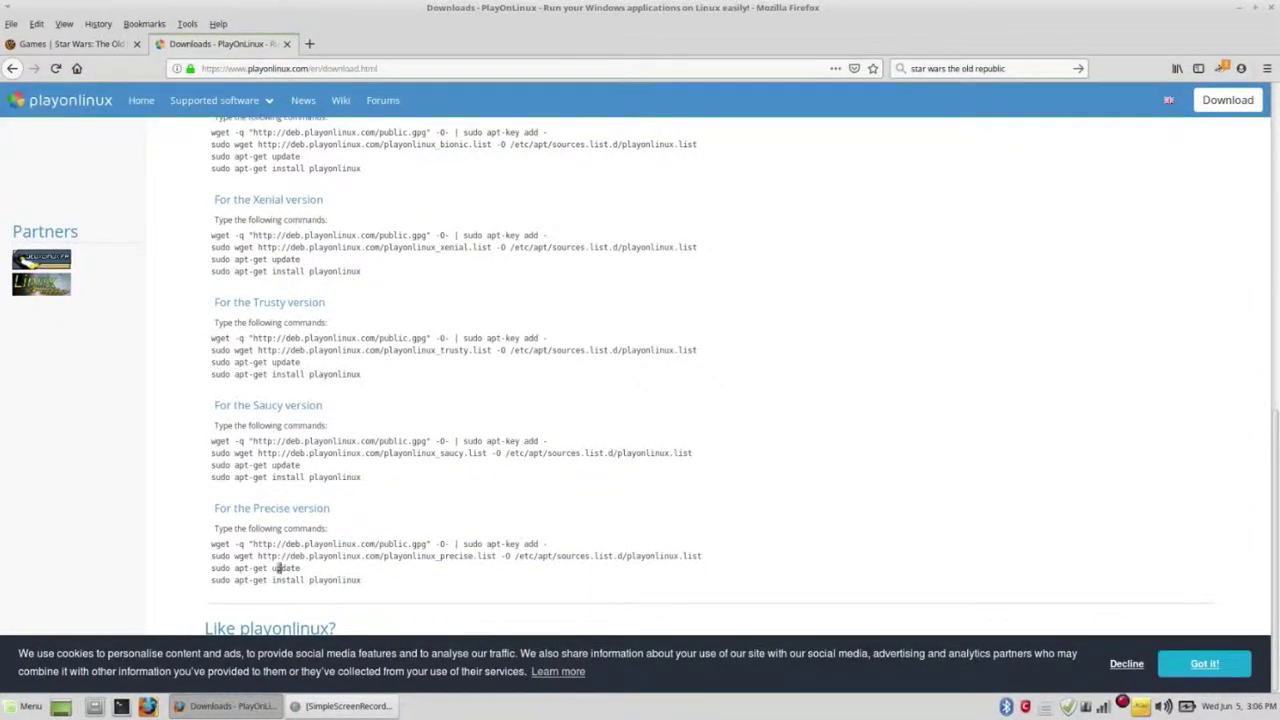
scroll(397, 517, up, 10)
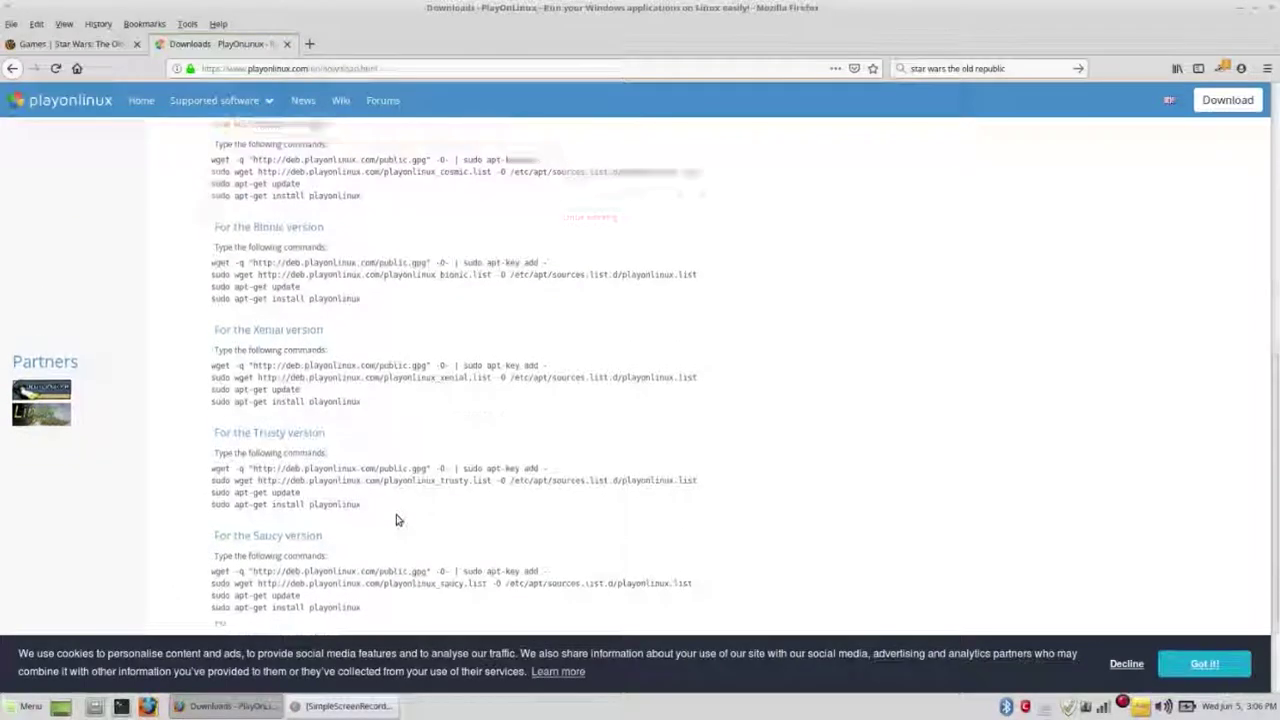
scroll(397, 514, up, 2)
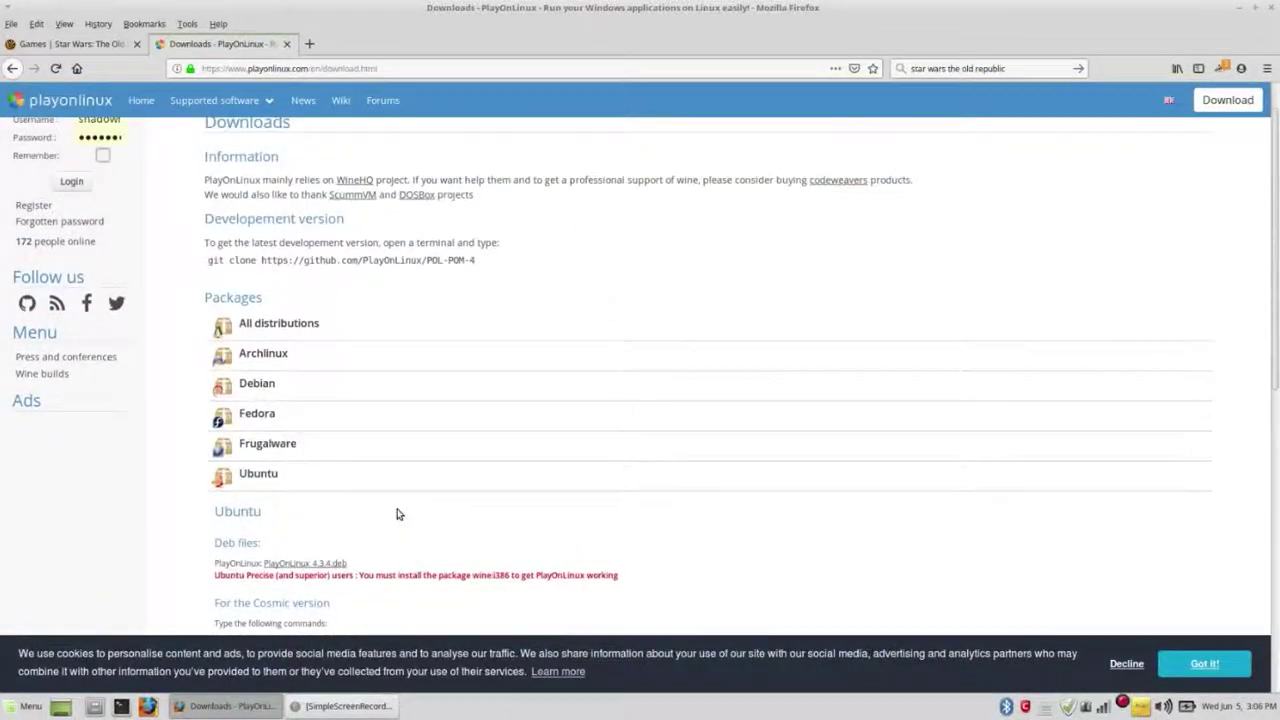
Download the PlayOnLinux 4.3.4 deb package for Ubuntu with the Save File option.
click(330, 563)
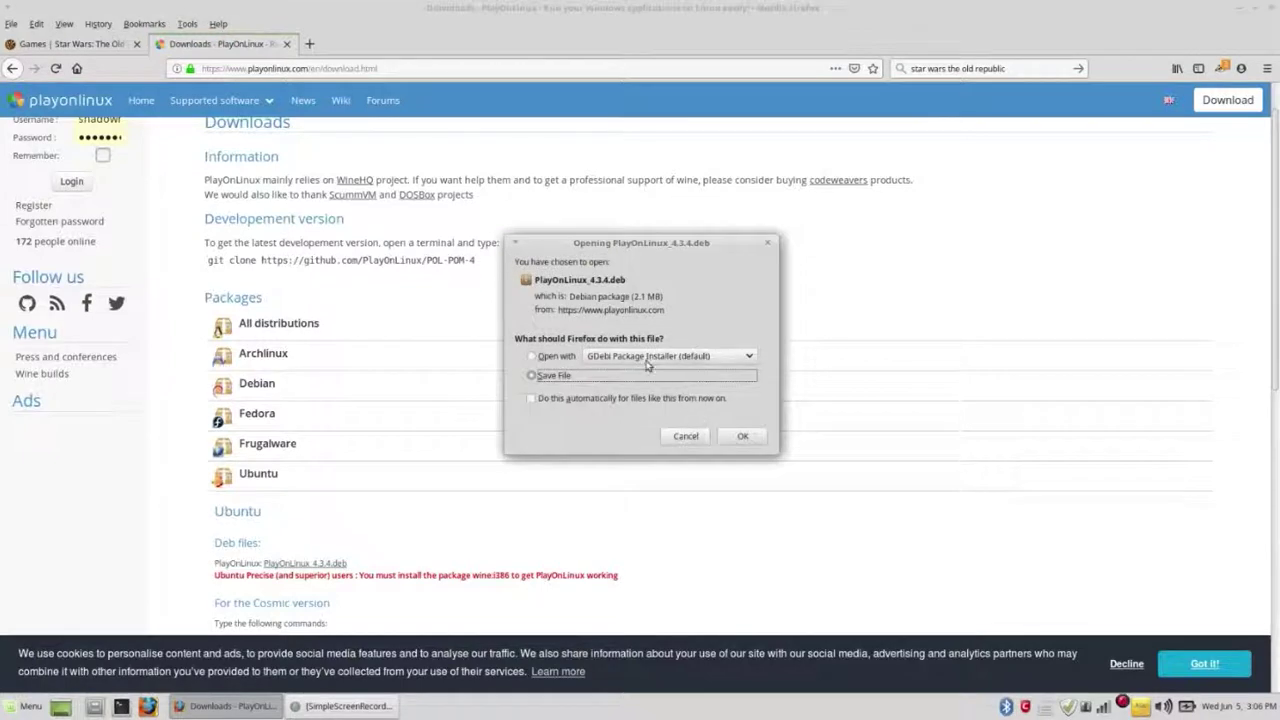
click(737, 437)
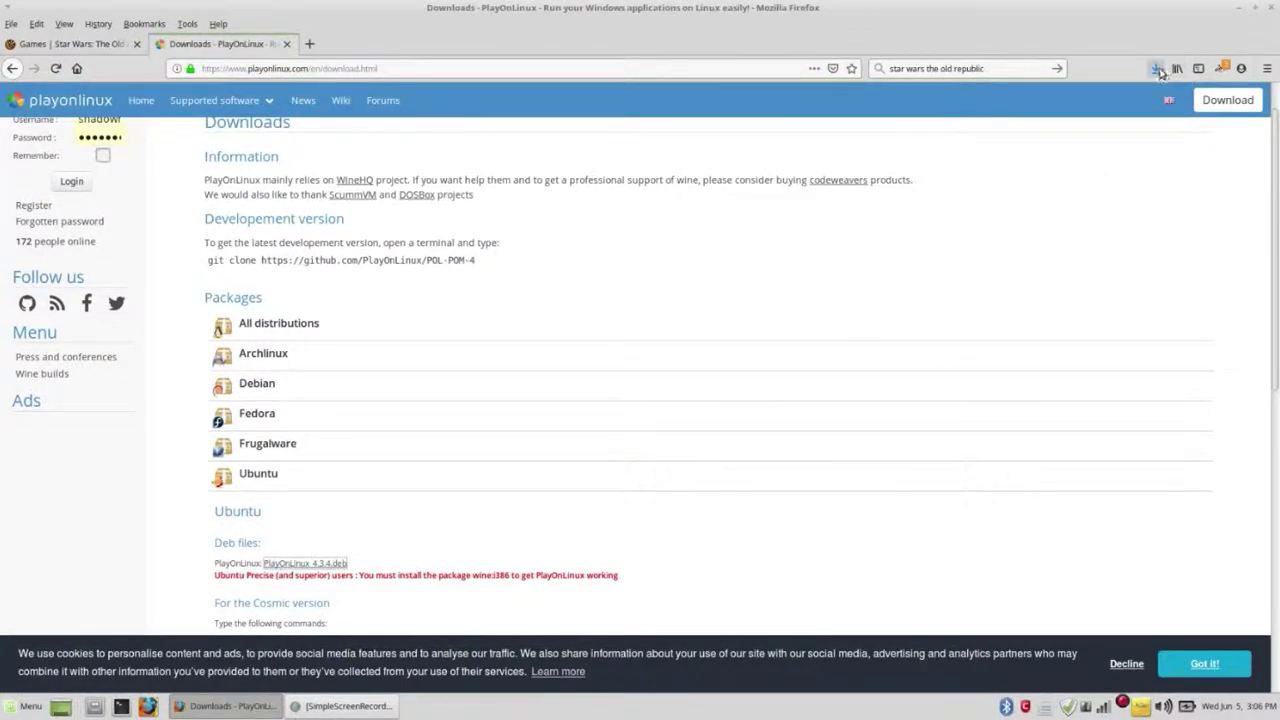
Clear the browser's download list and move PlayOnLinux_4.3.4.deb from the desktop to the trash.
click(930, 138)
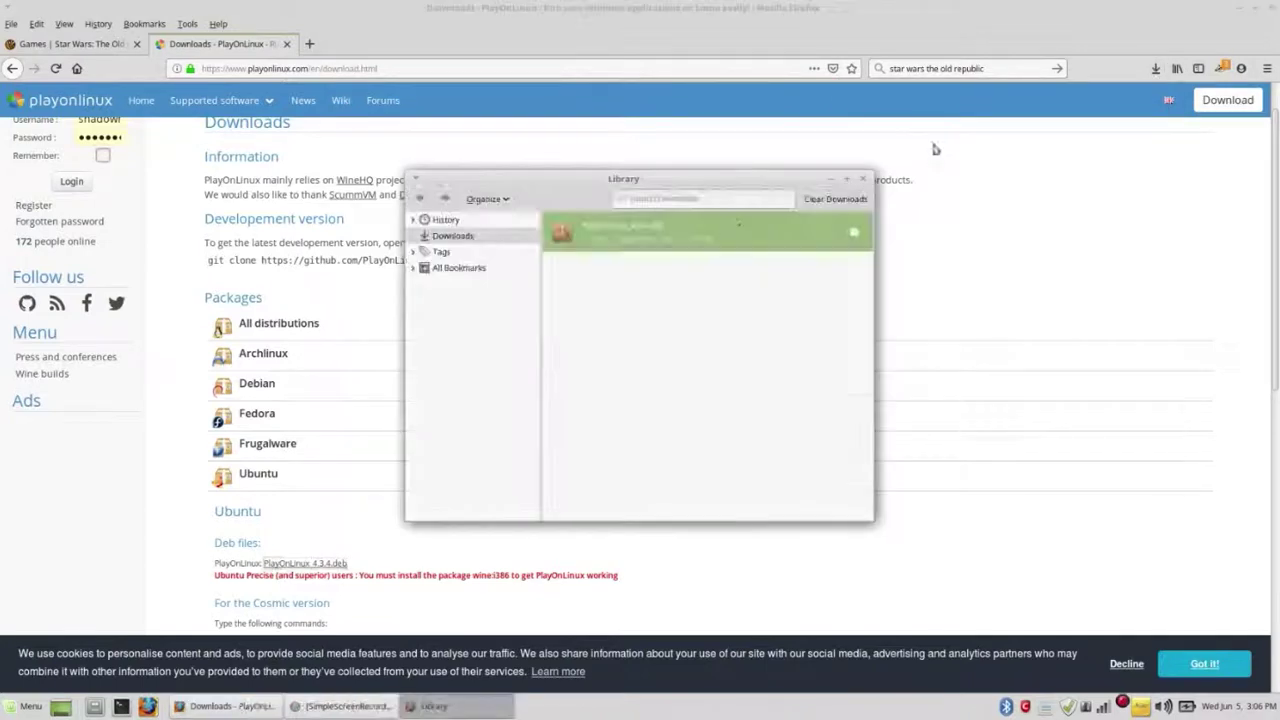
click(828, 204)
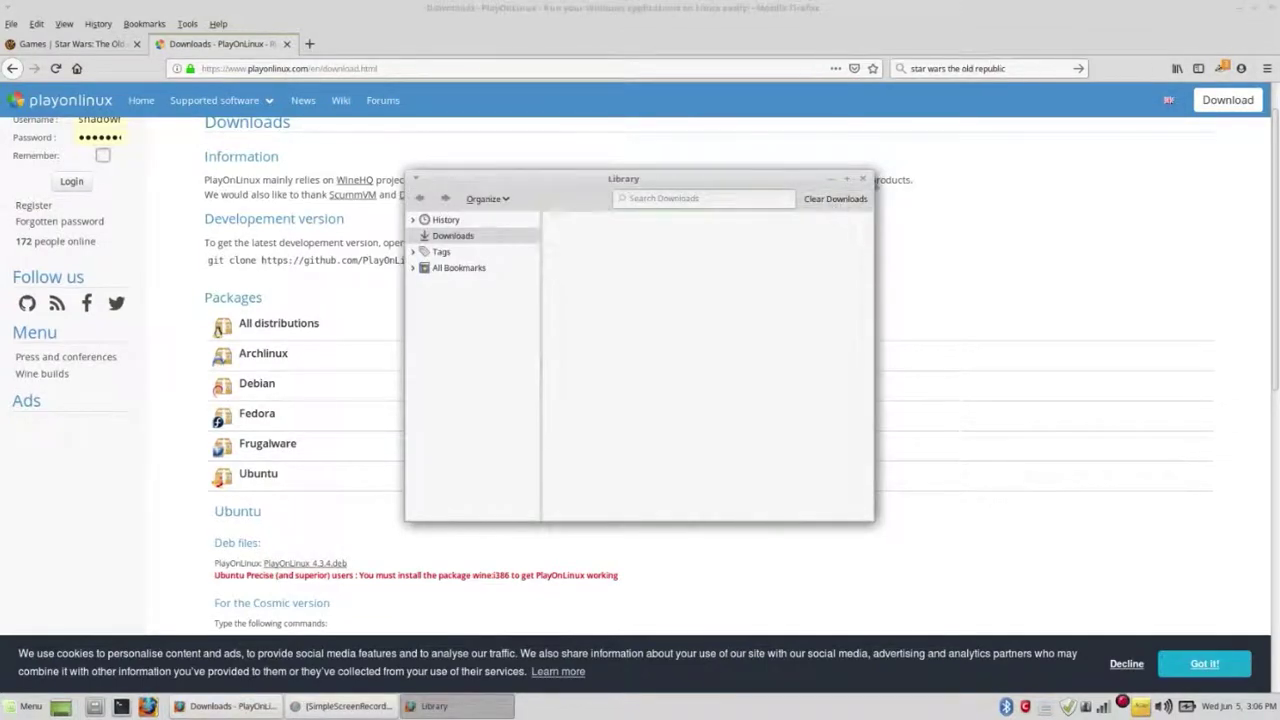
click(862, 178)
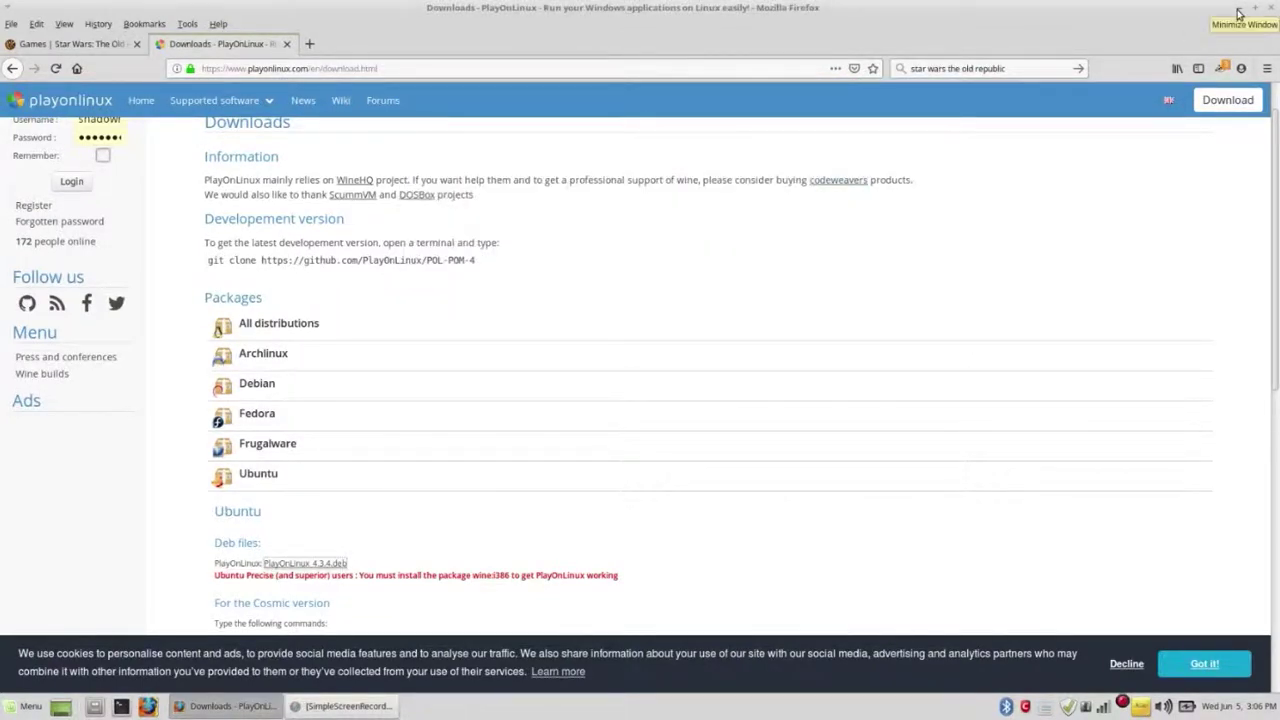
click(1239, 14)
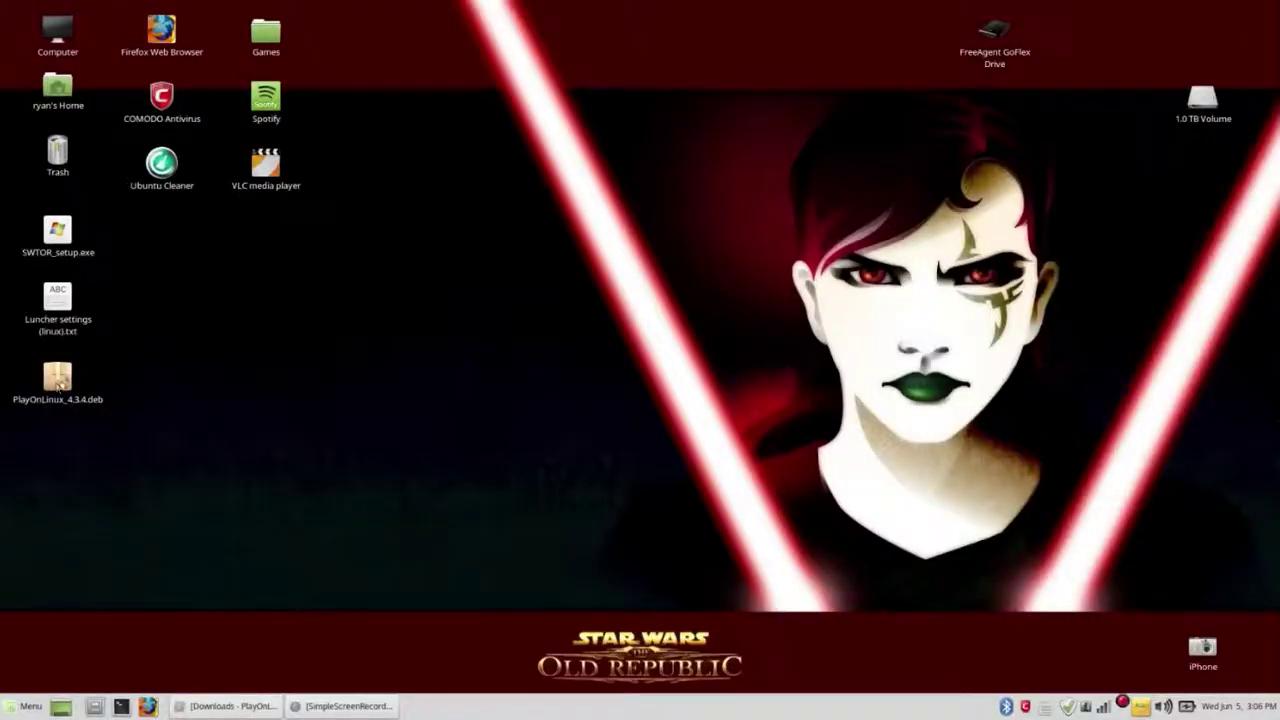
drag(57, 378, 58, 155)
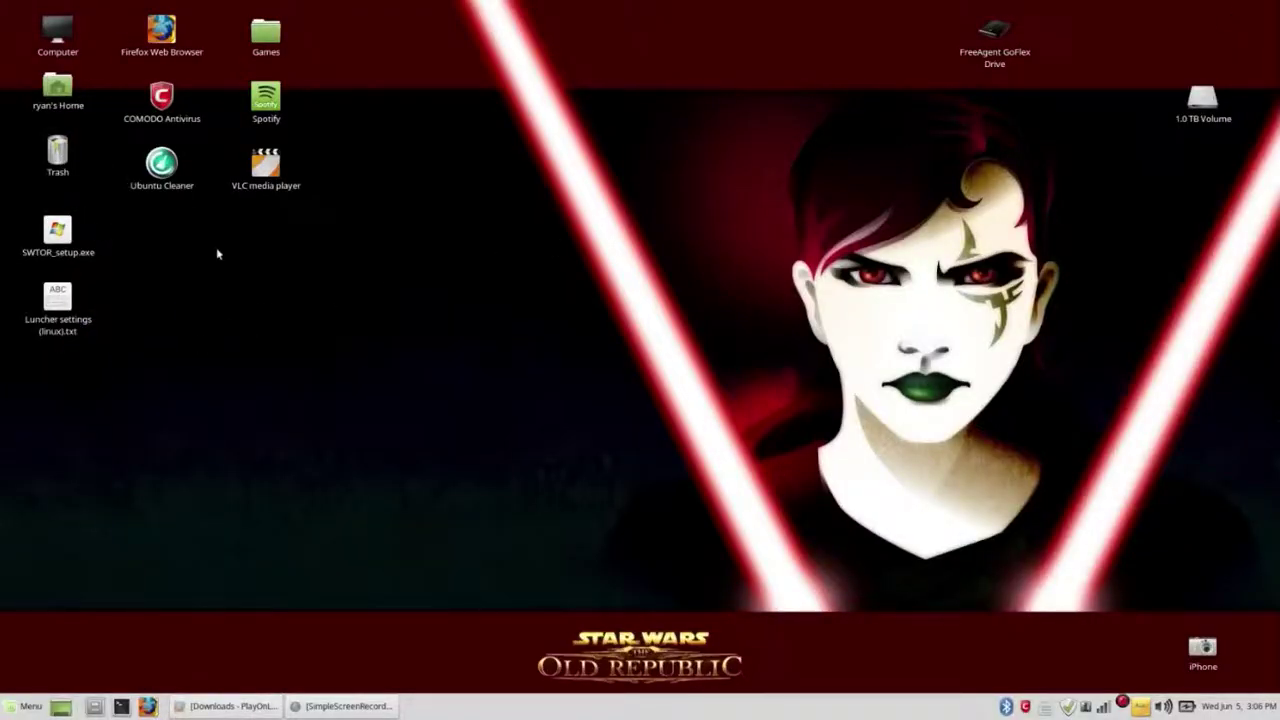
Launch PlayOnLinux and start its manual installation wizard for a program that is not listed.
click(28, 706)
click(190, 517)
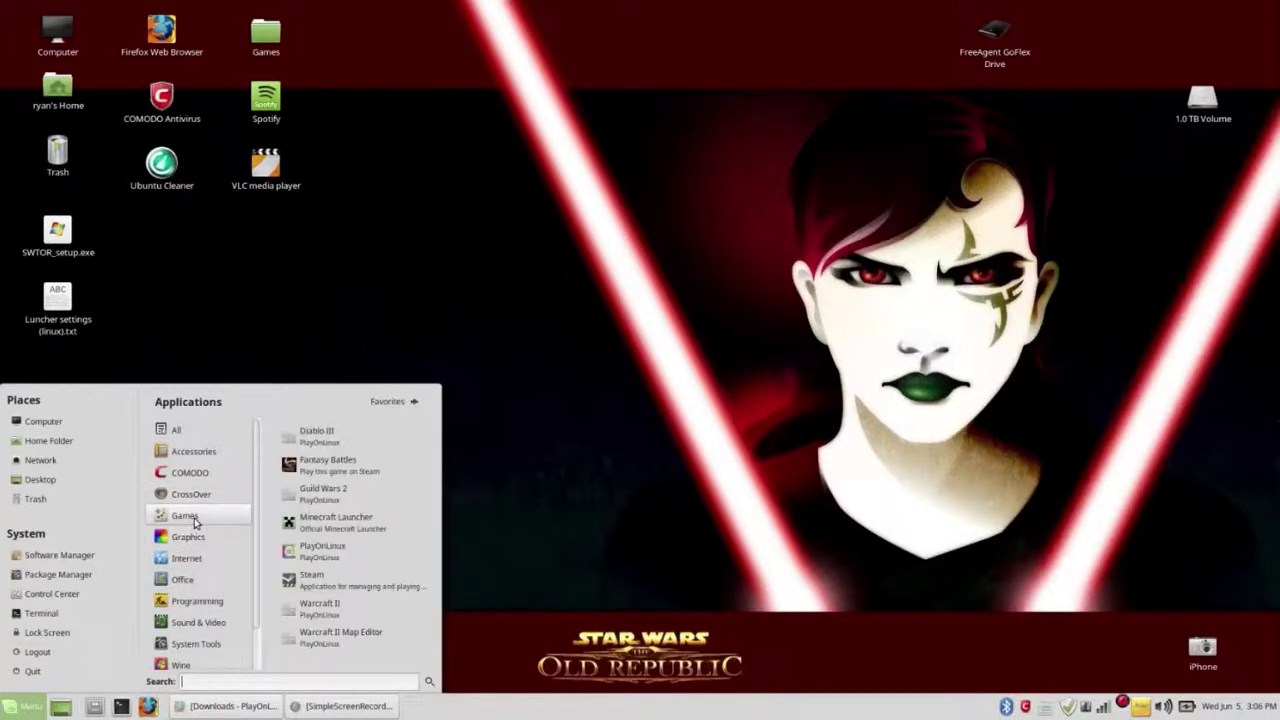
click(376, 563)
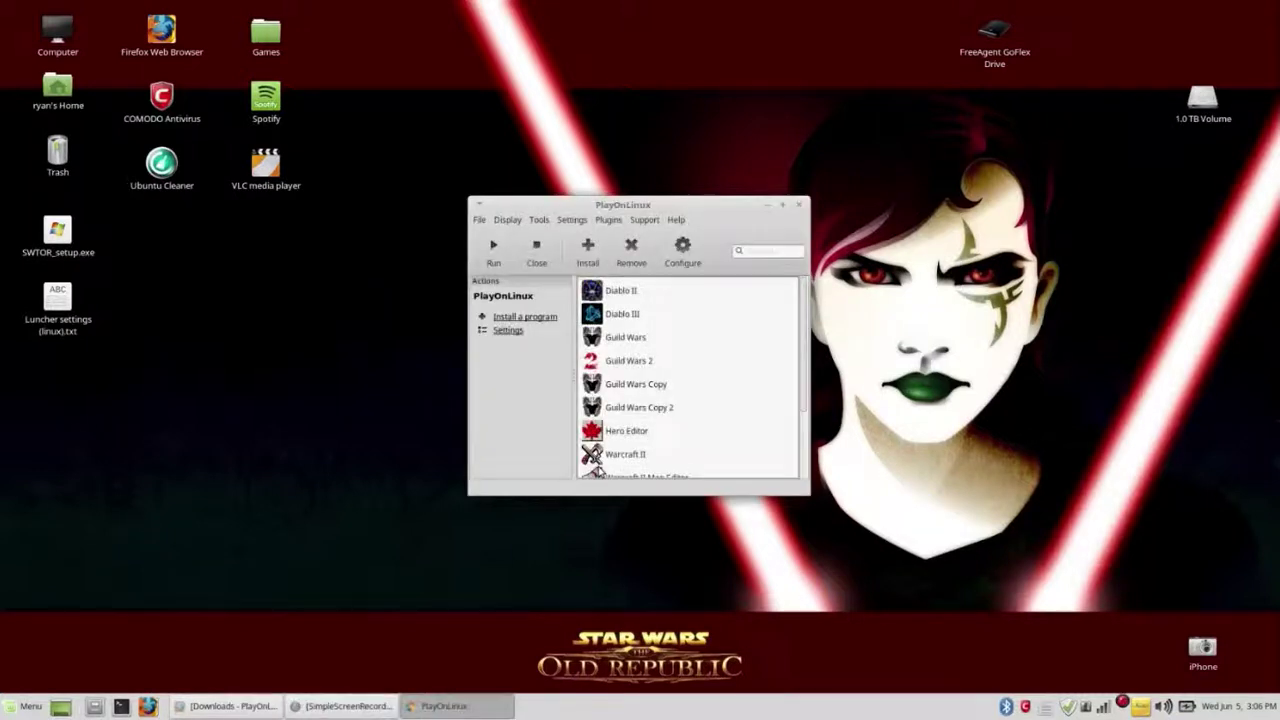
click(589, 252)
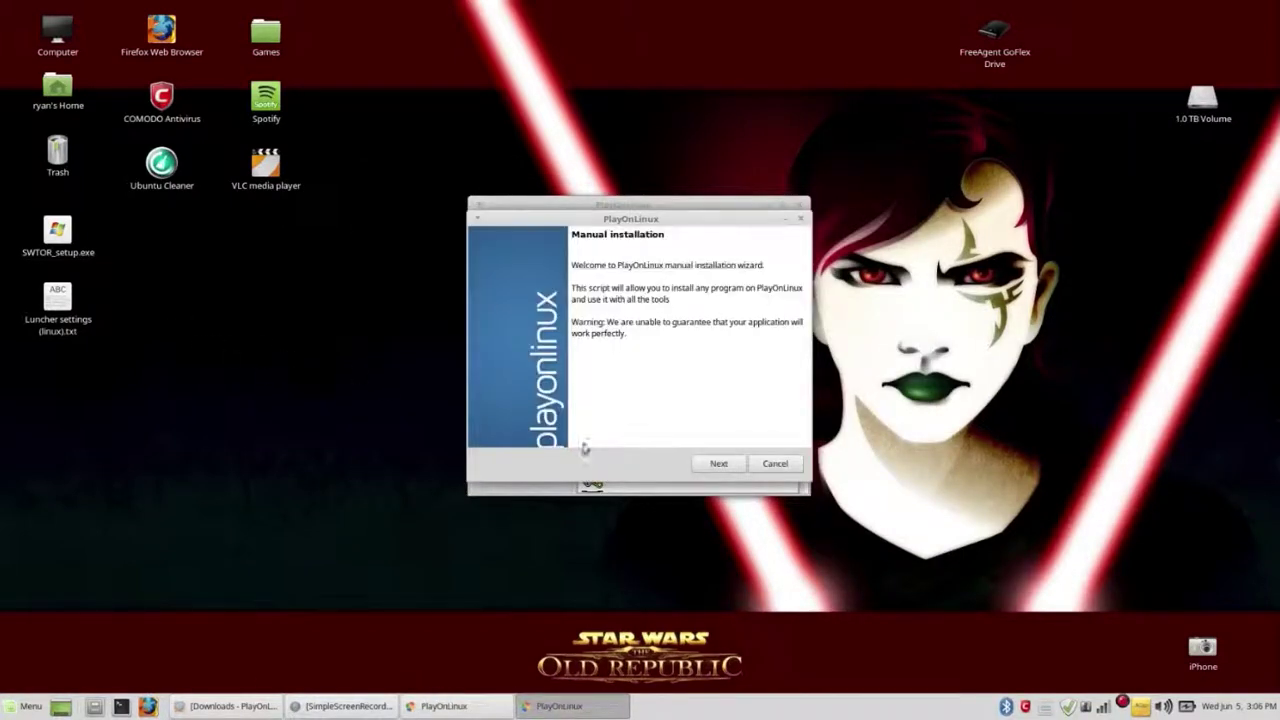
Choose to install a program in a new virtual drive and name the drive SWTOR, copying the name from the setup file.
click(720, 467)
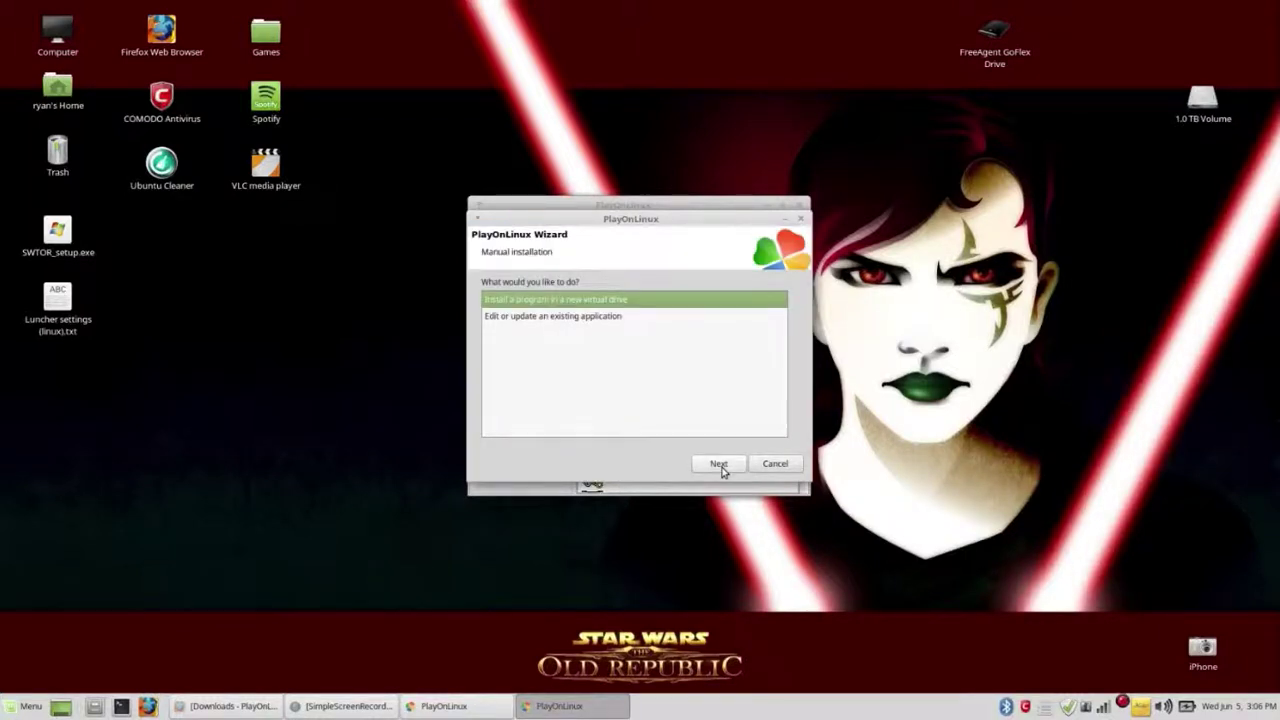
click(720, 467)
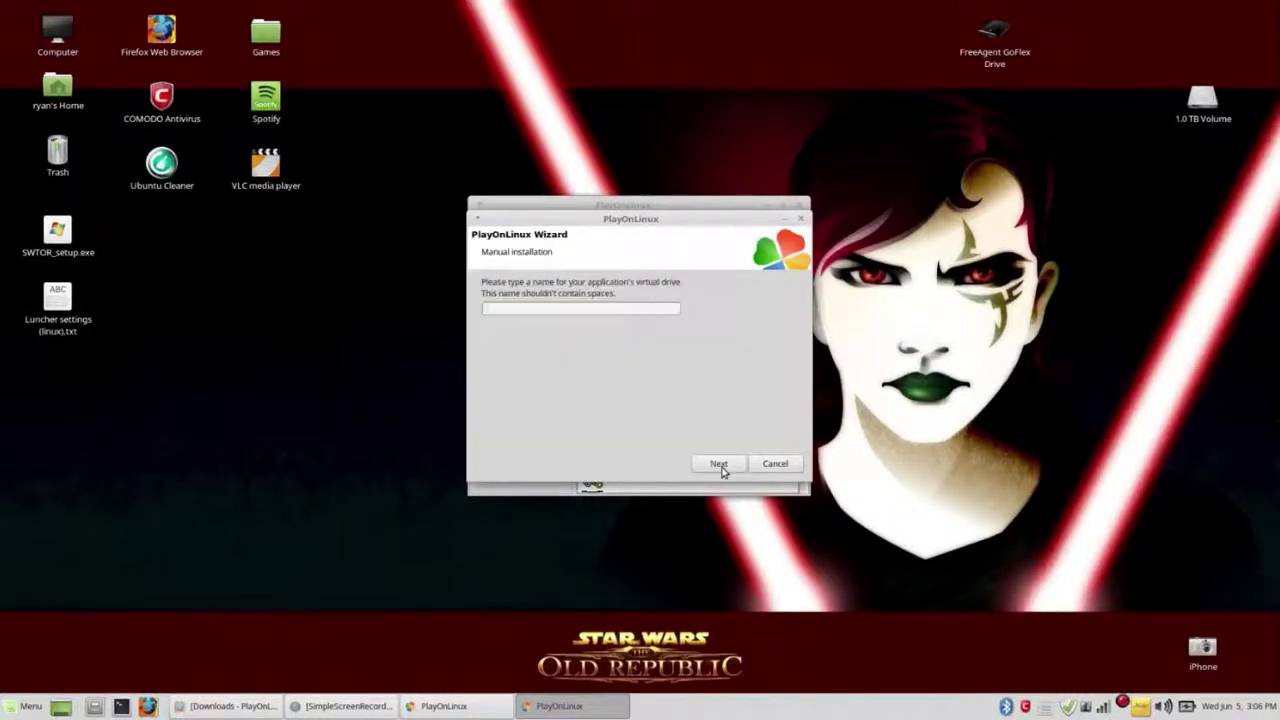
right_click(75, 256)
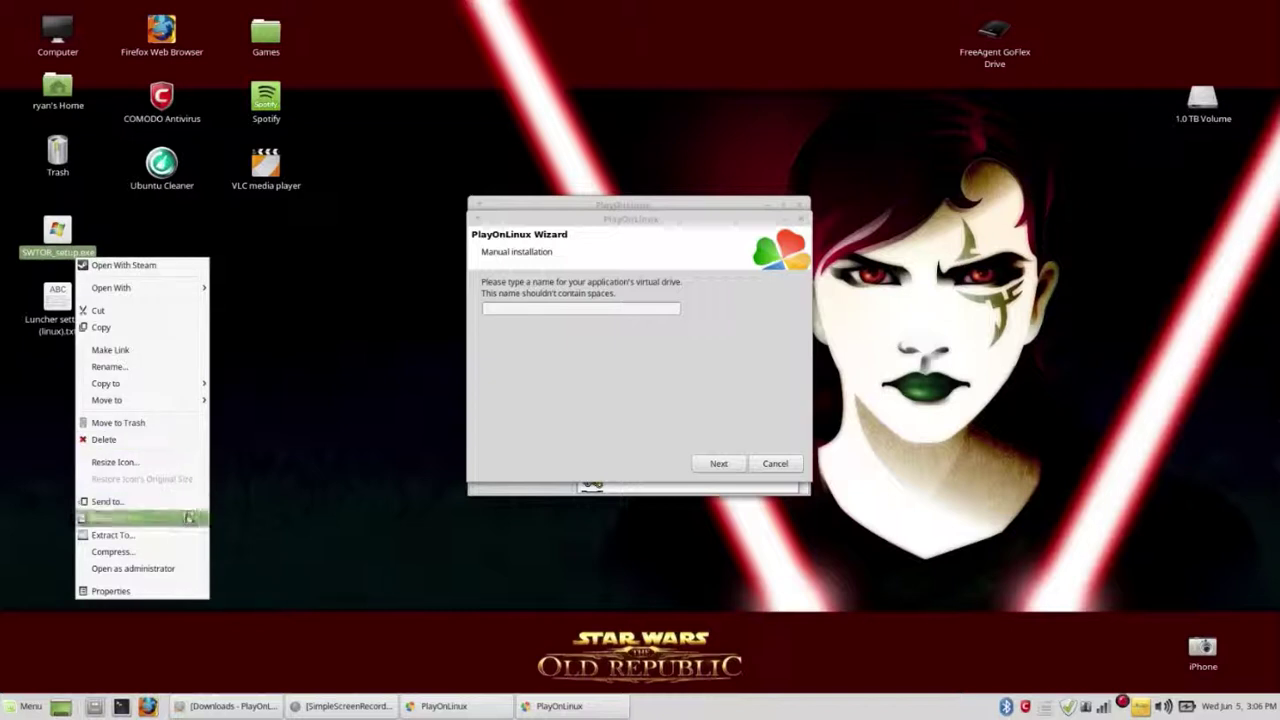
click(168, 385)
key(ctrl+c)
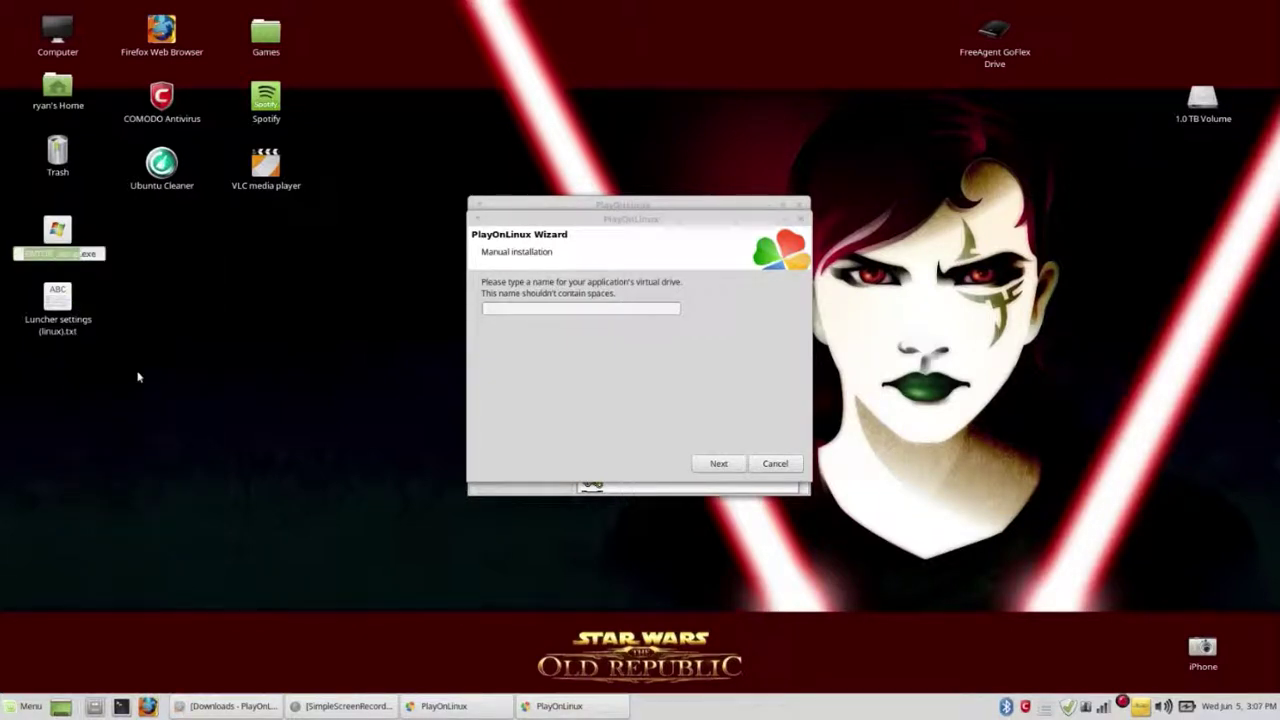
click(502, 310)
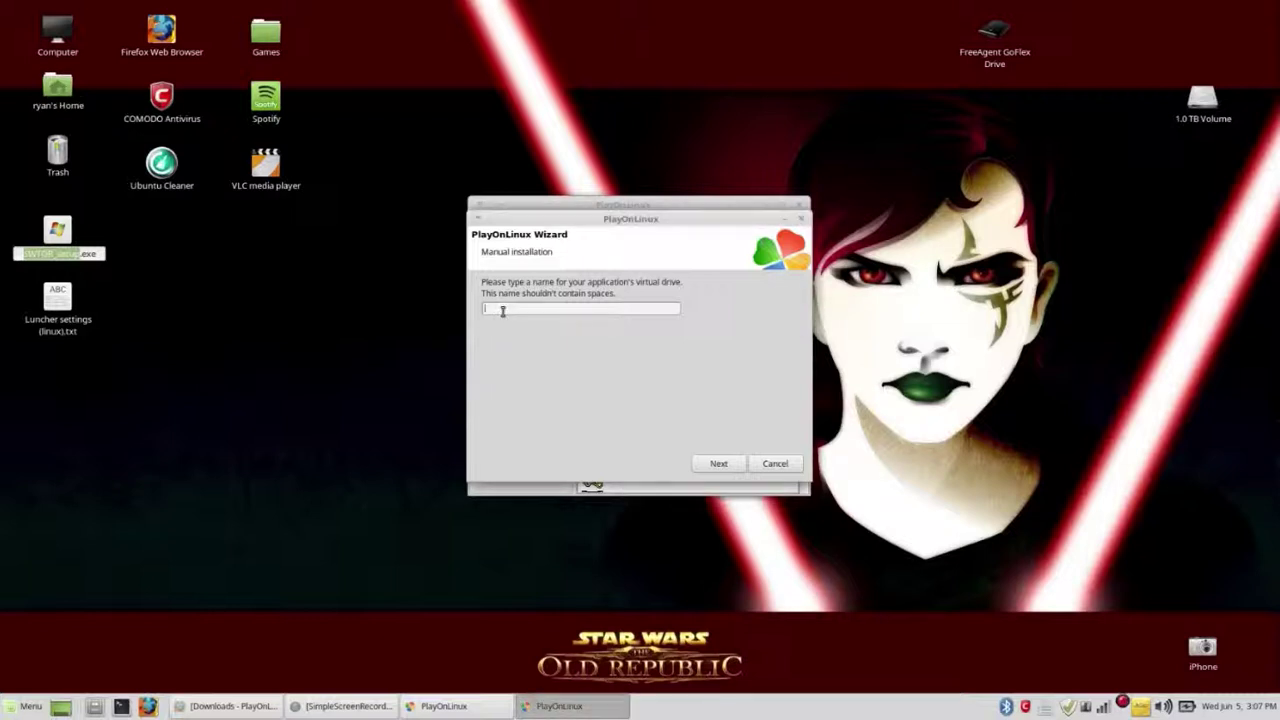
key(ctrl+v)
click(714, 464)
Opt to configure Wine and use another version, choosing 2.21-staging and a 32 bits windows installation.
click(541, 327)
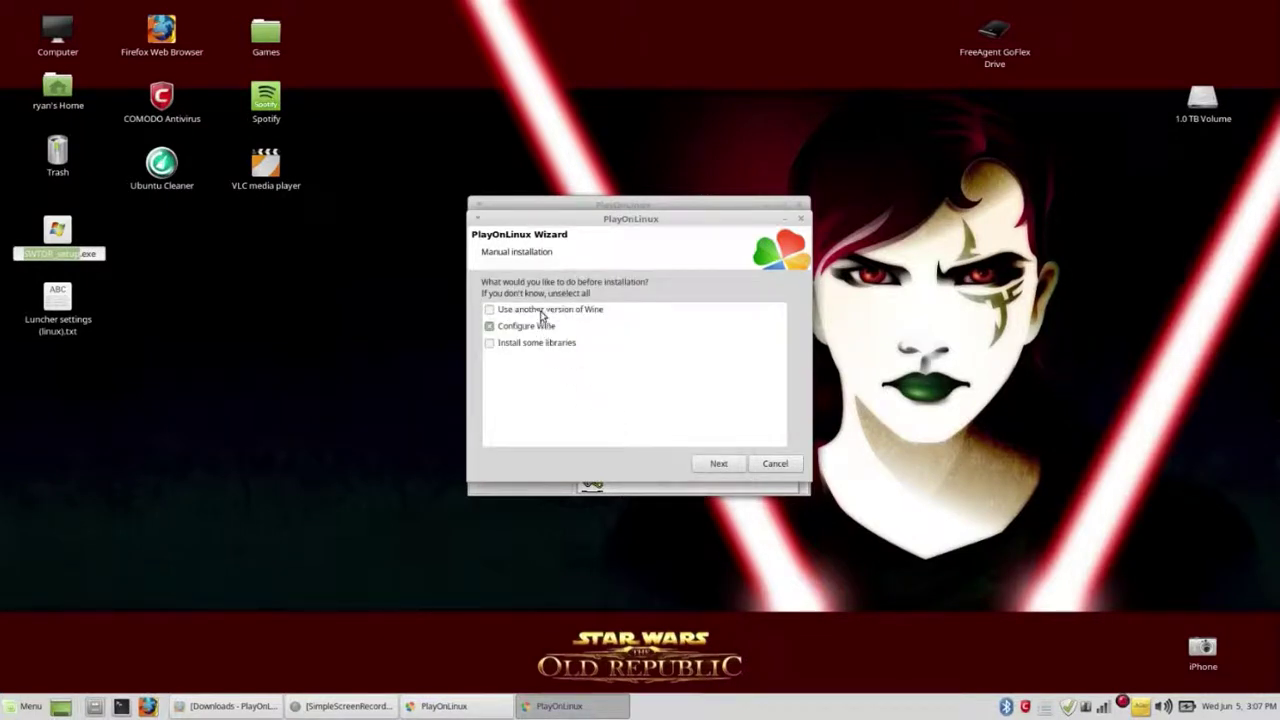
click(543, 310)
click(716, 465)
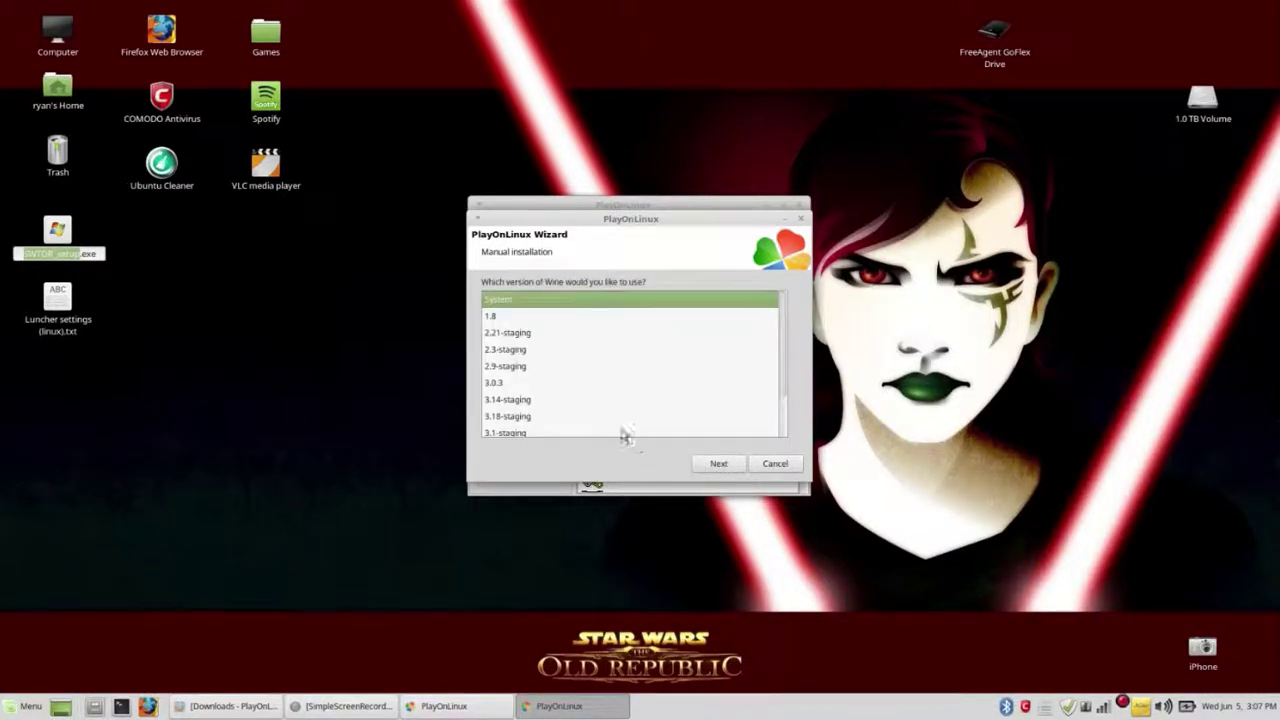
click(524, 334)
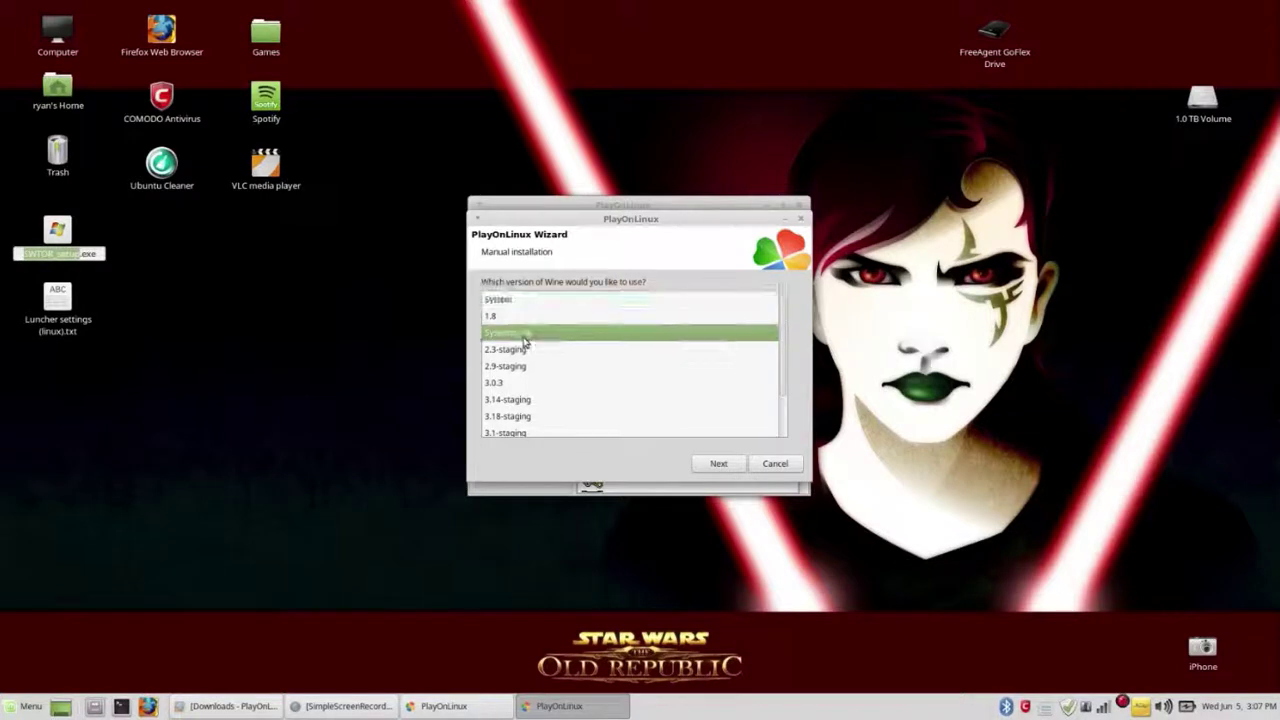
click(718, 464)
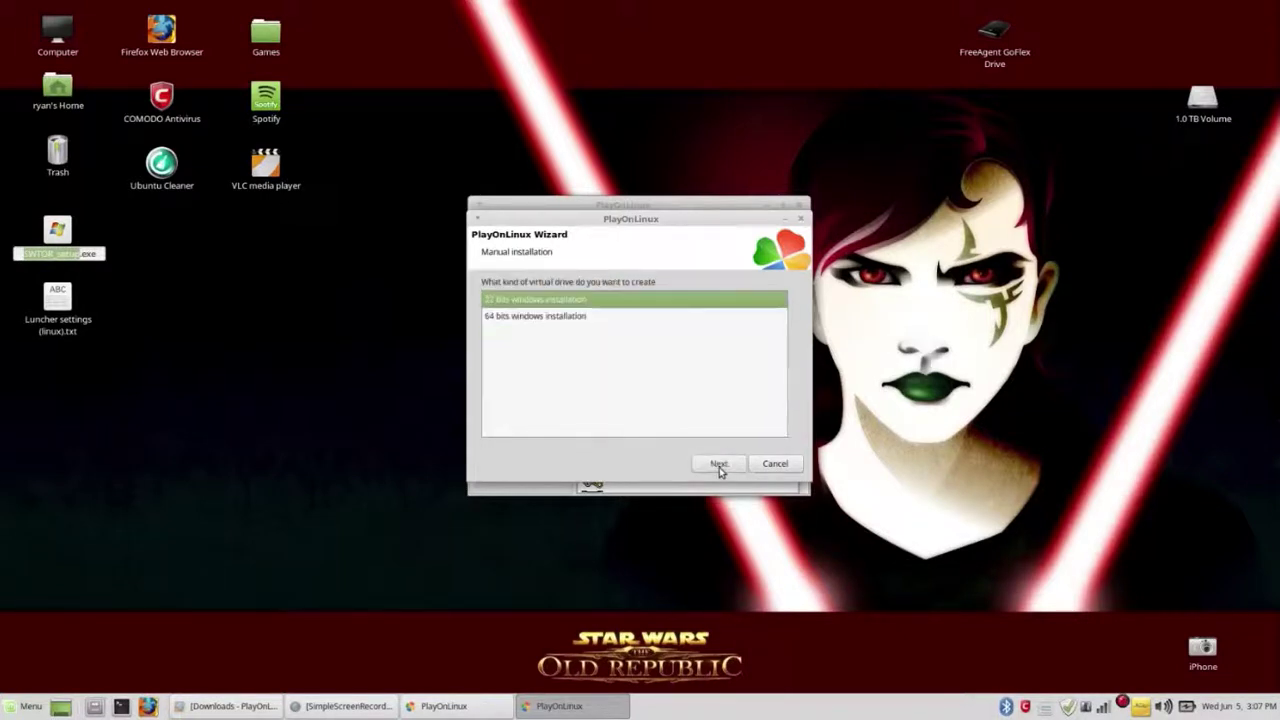
click(718, 464)
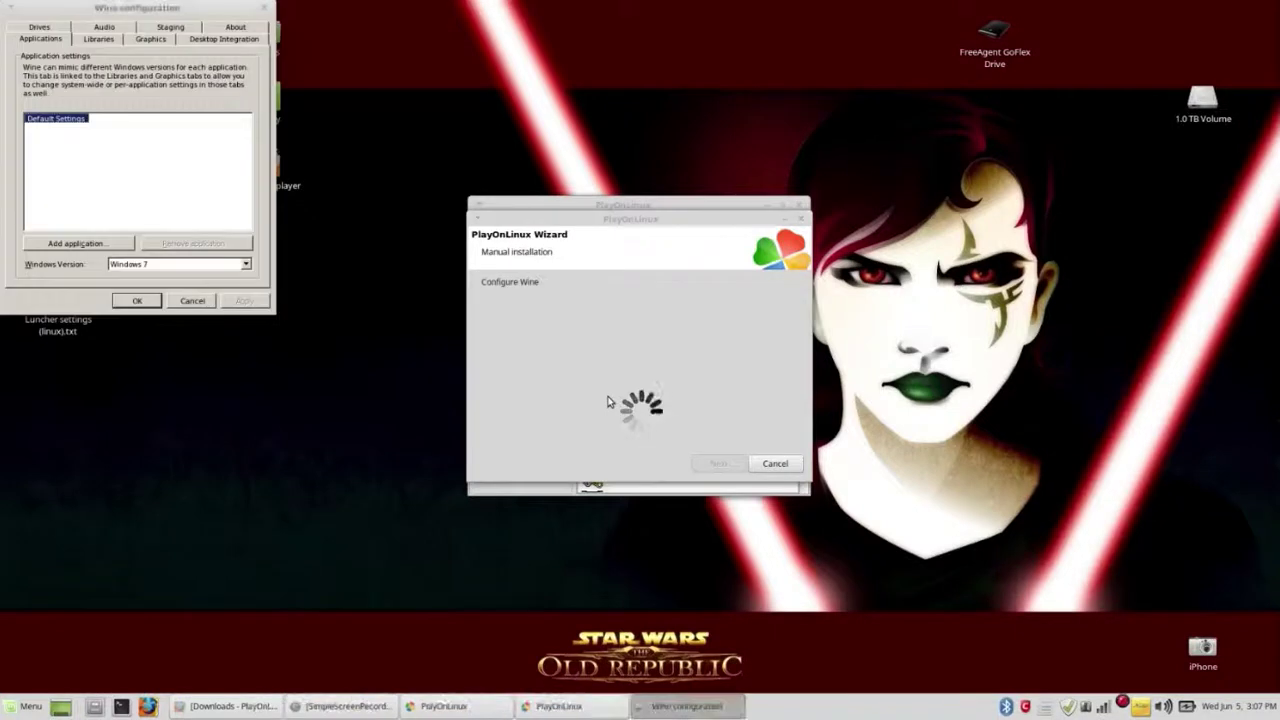
Enable Wine's virtual desktop emulation at 1920 x 1080 and accept the Wine configuration with Windows 7 kept.
click(171, 29)
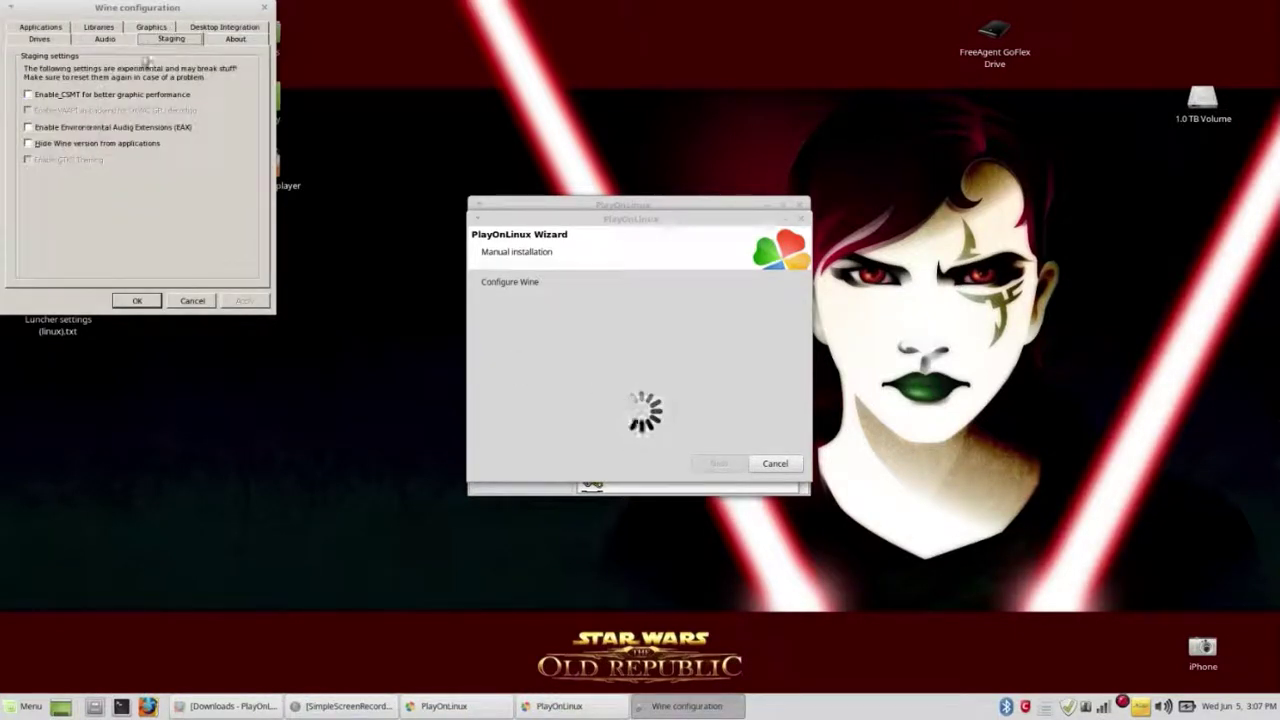
click(140, 28)
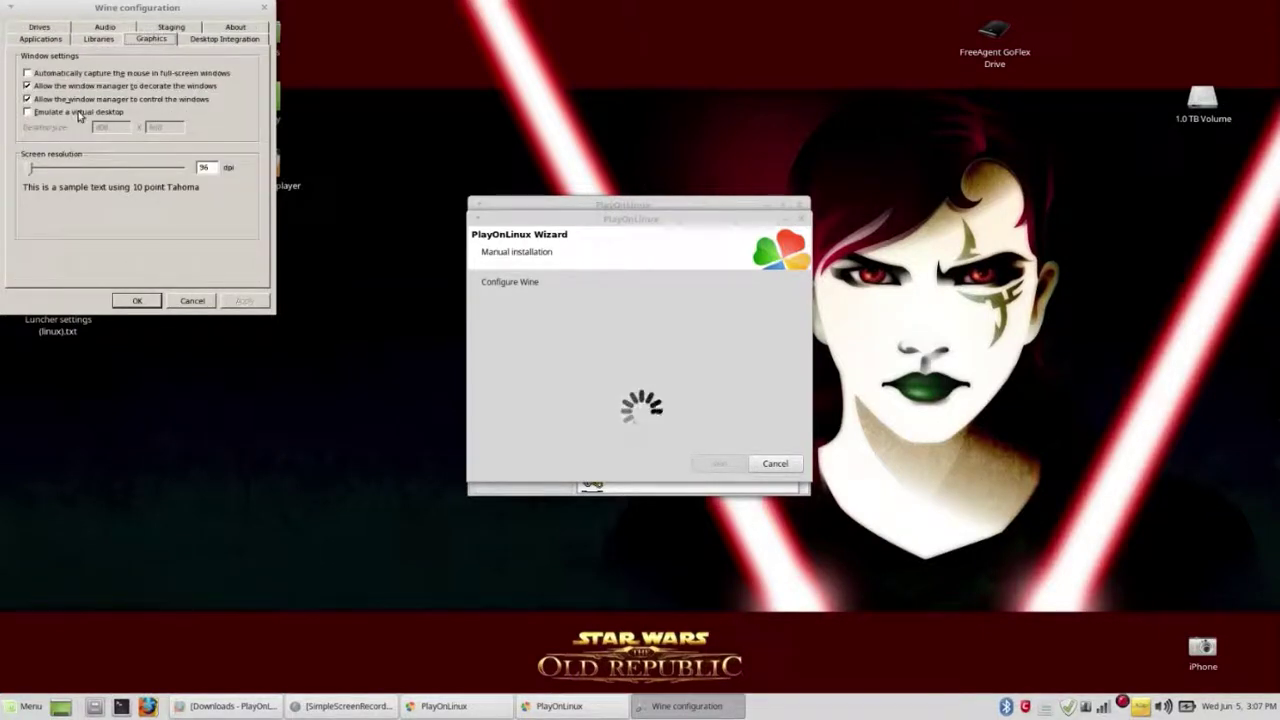
drag(113, 125, 80, 133)
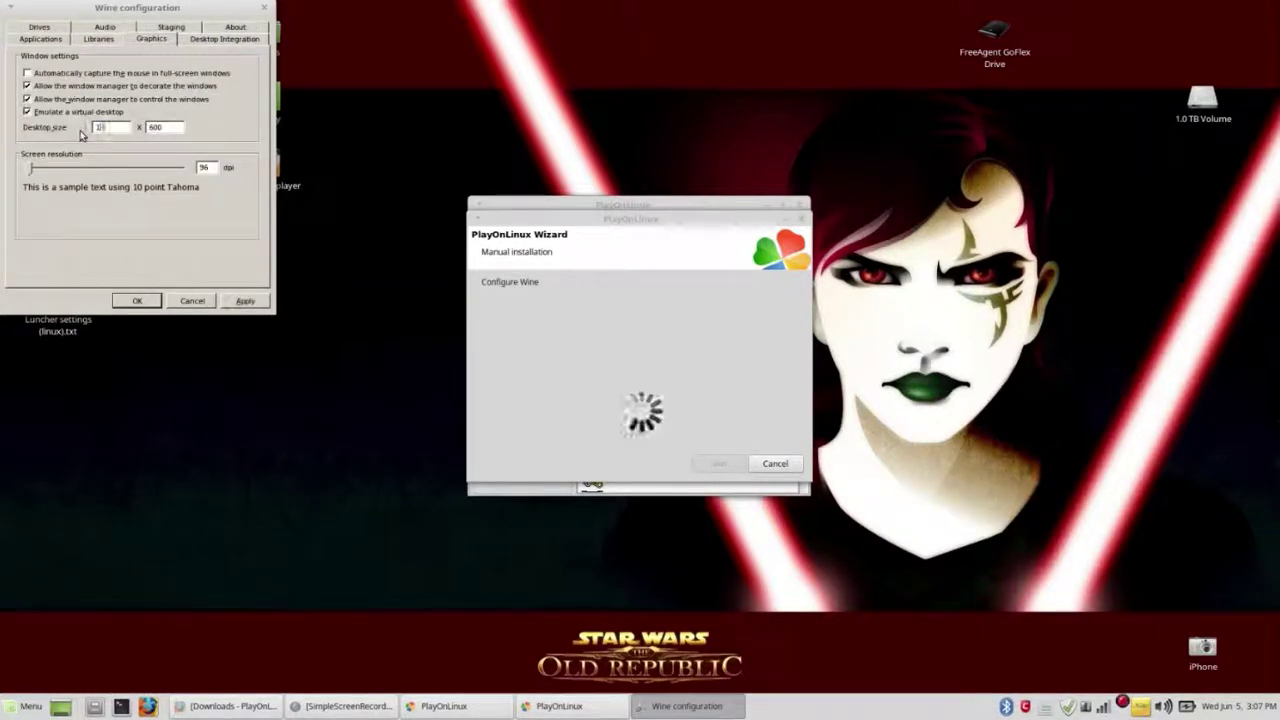
text(1920)
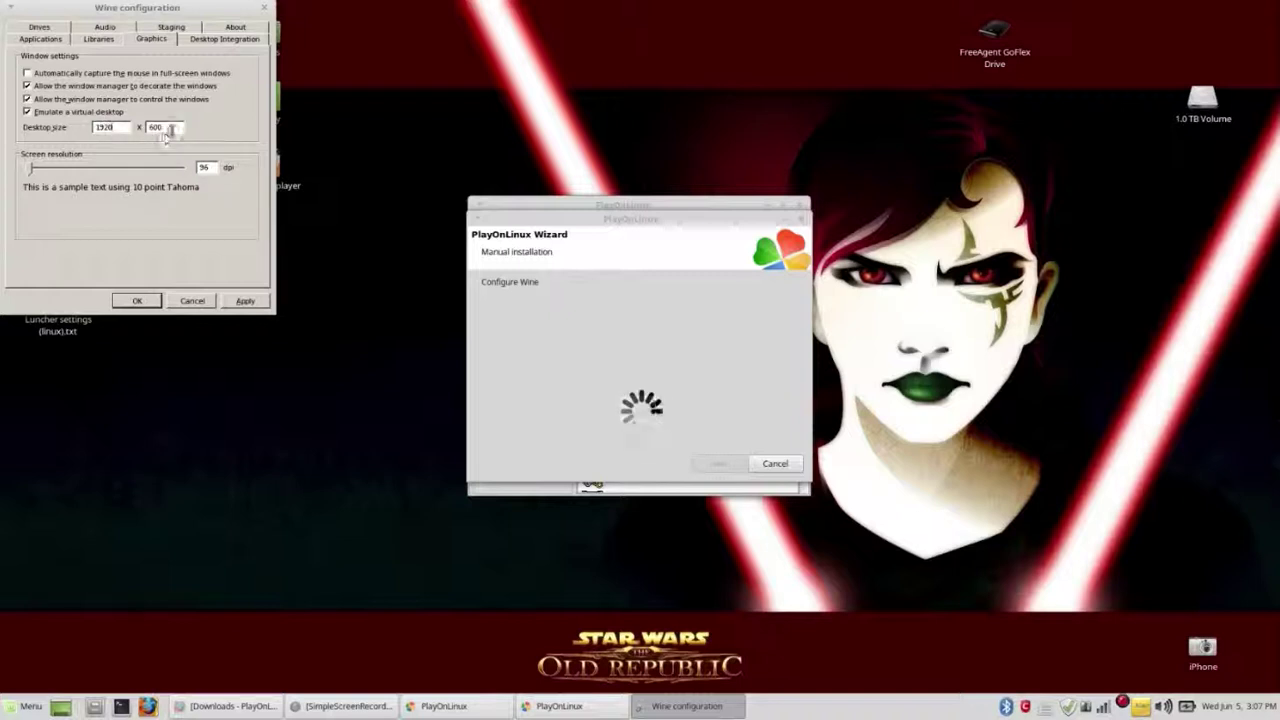
drag(172, 127, 143, 130)
text(1080)
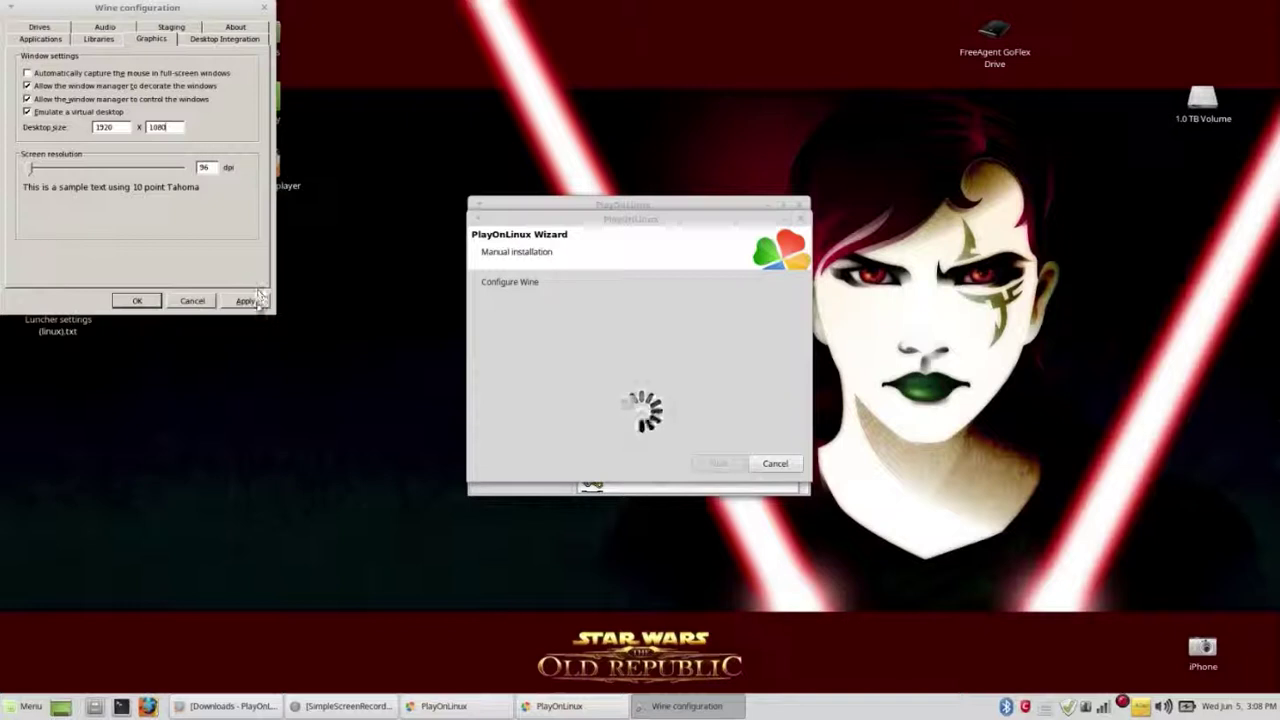
click(45, 38)
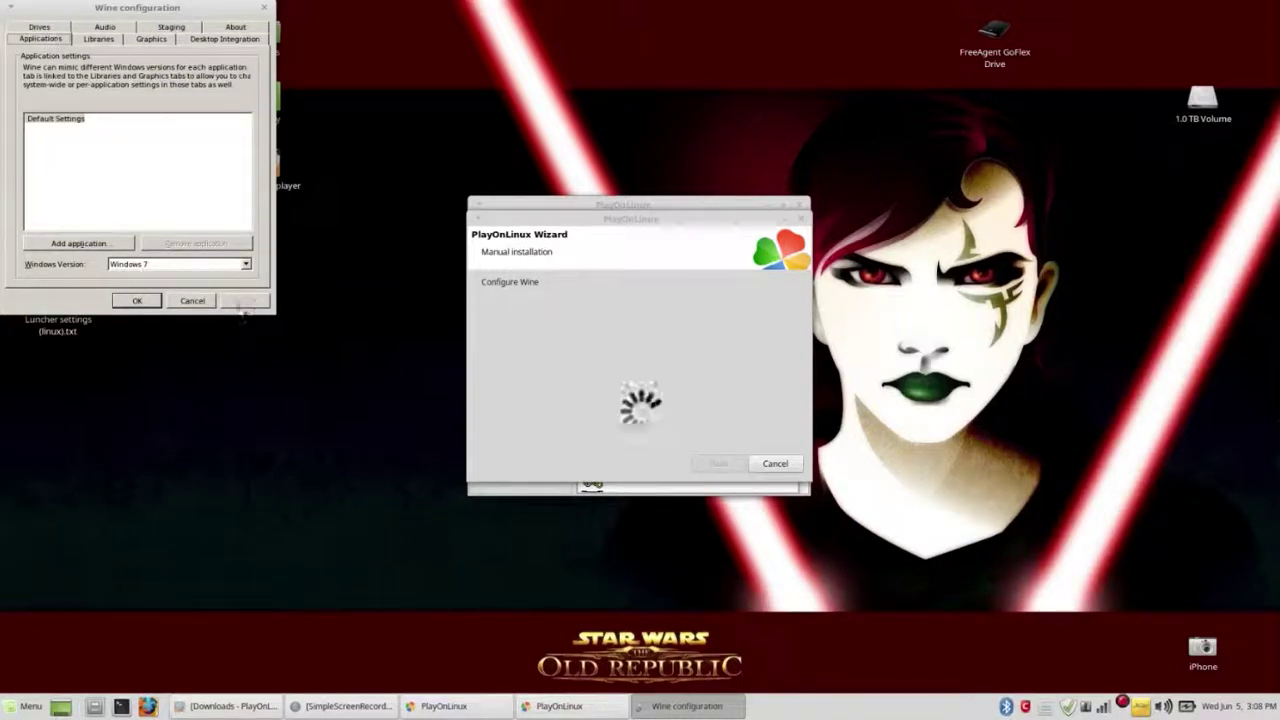
click(139, 301)
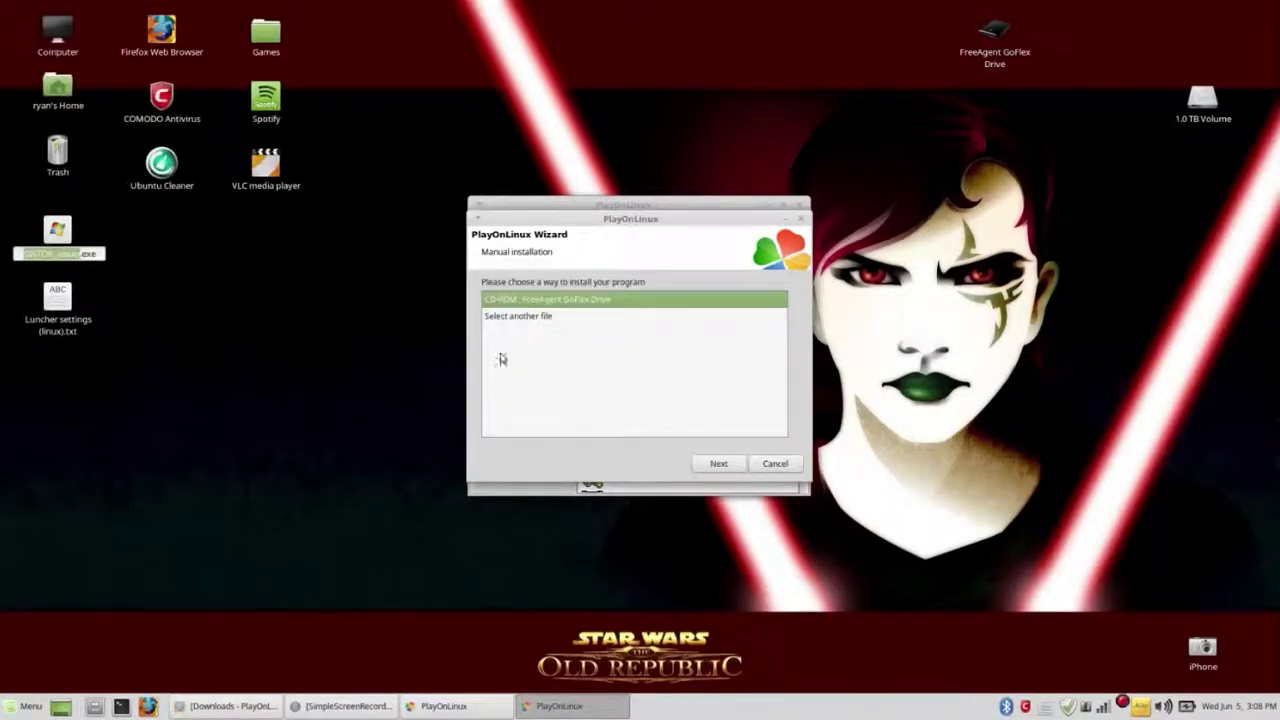
Select SWTOR_setup.exe from the Desktop folder as the install file and run it.
click(515, 318)
click(705, 463)
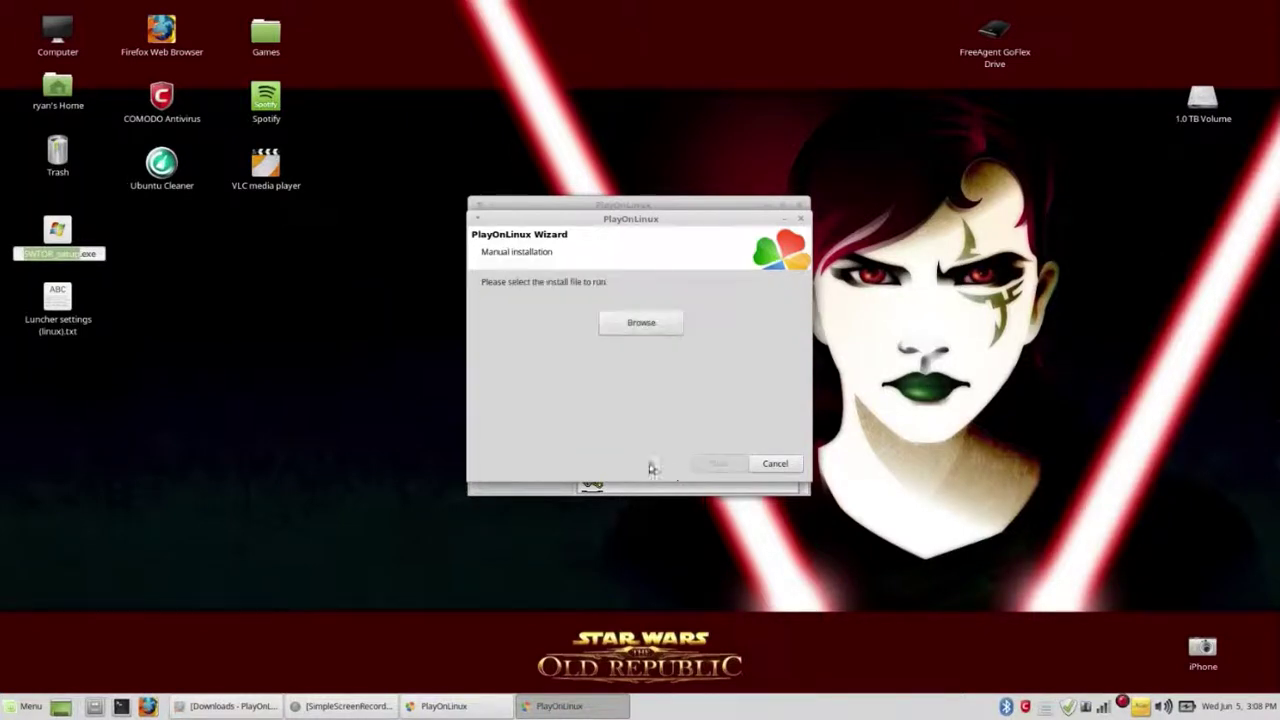
click(617, 328)
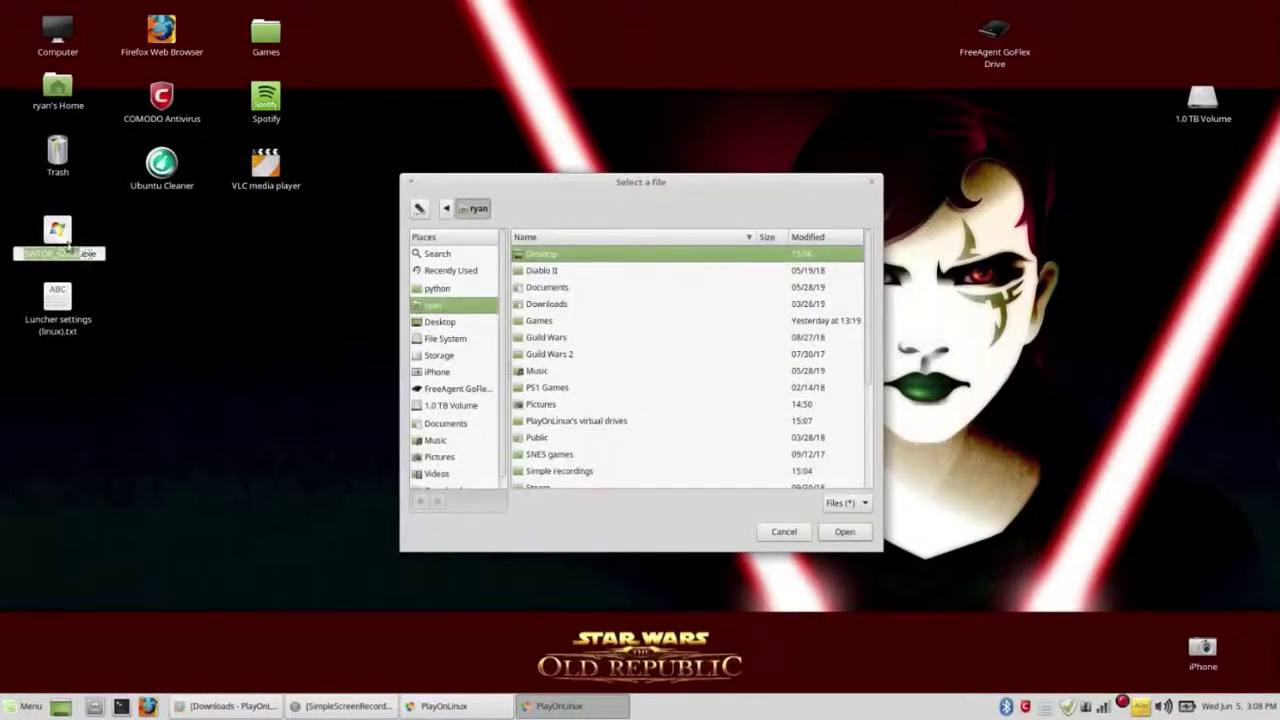
click(95, 232)
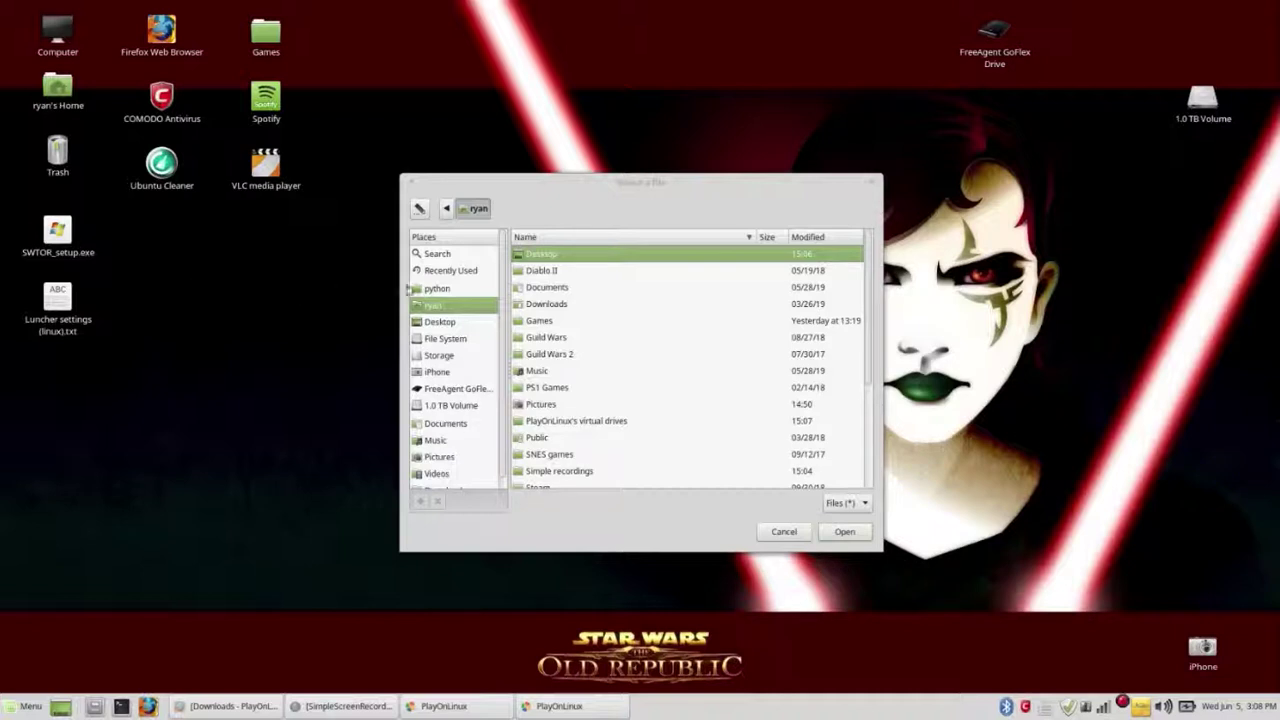
click(428, 288)
click(465, 321)
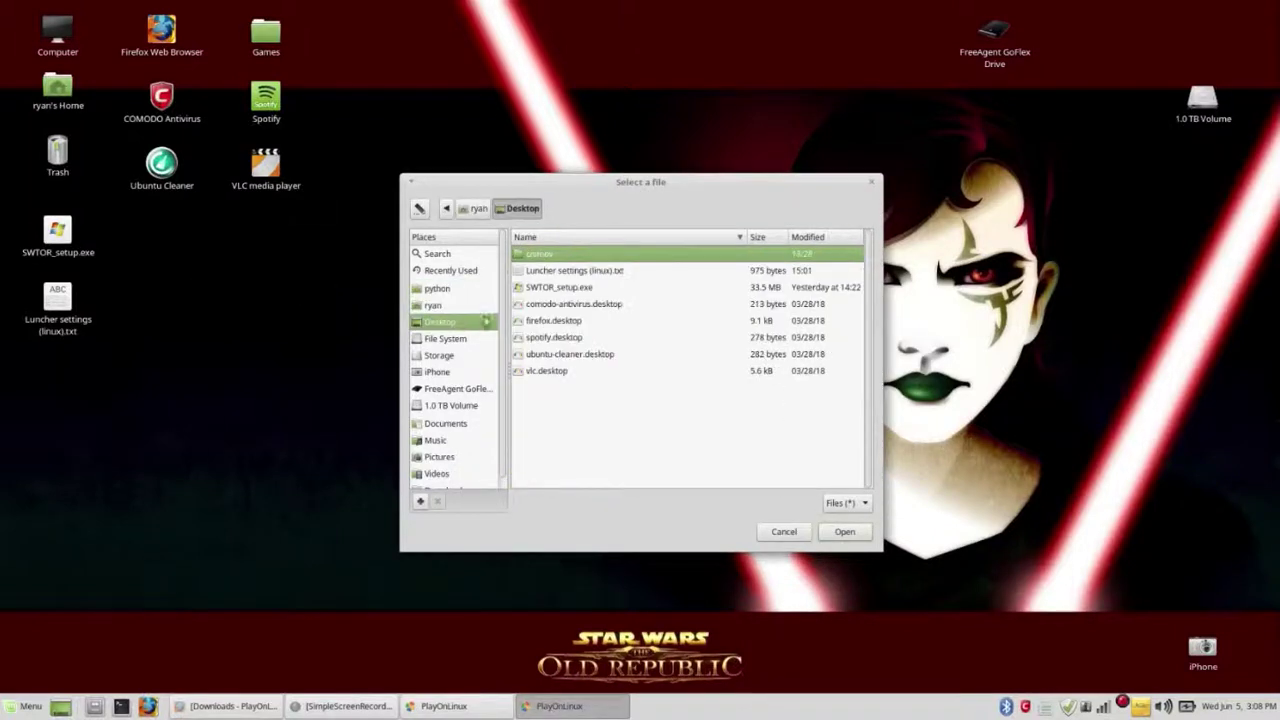
click(598, 288)
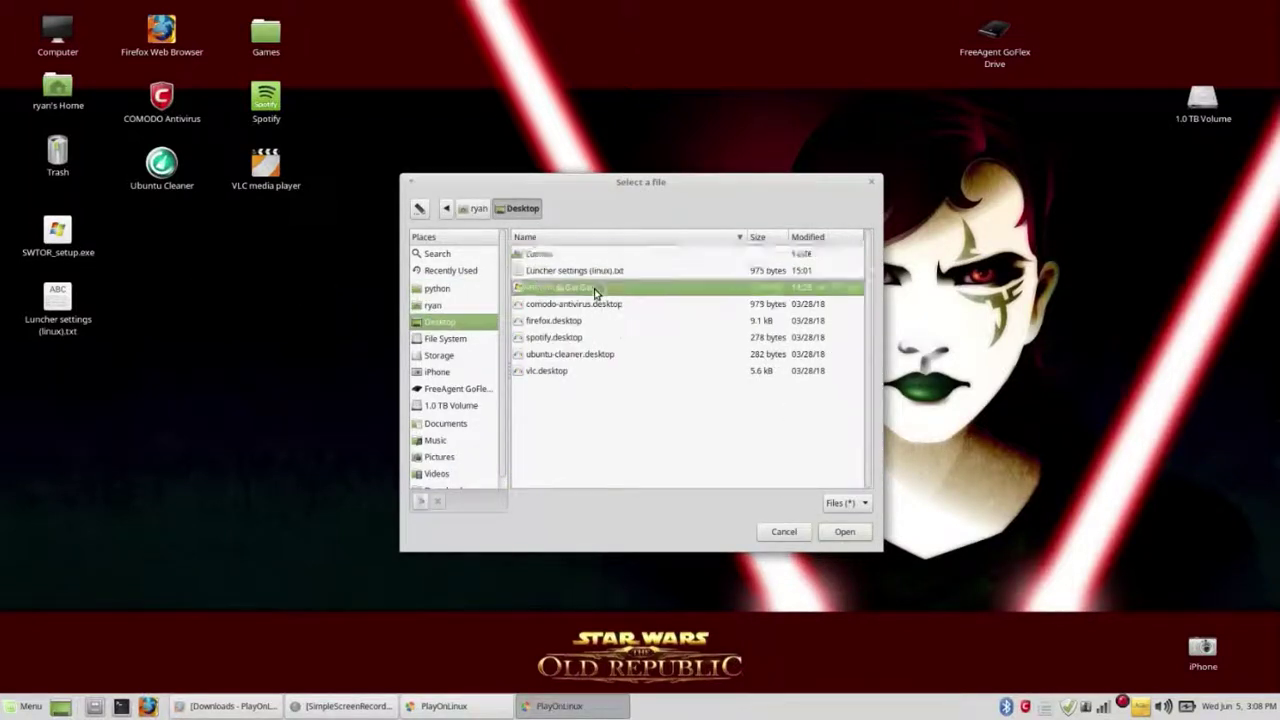
click(845, 533)
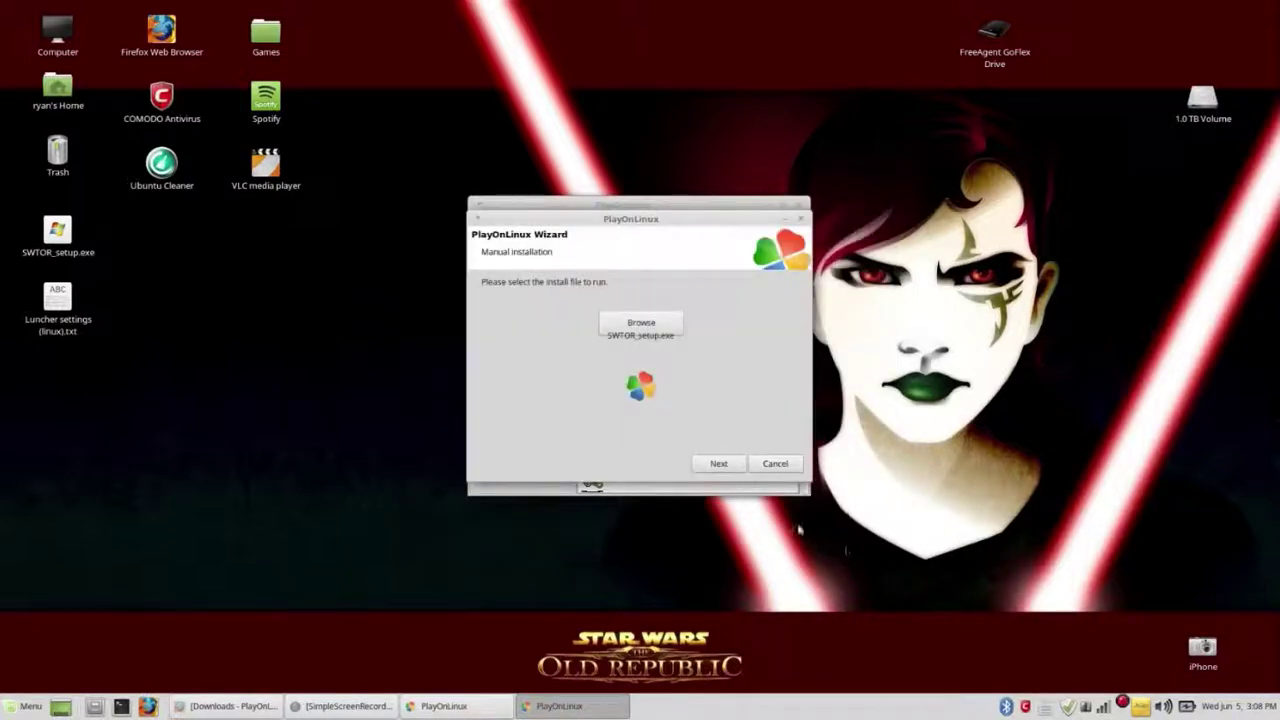
click(719, 464)
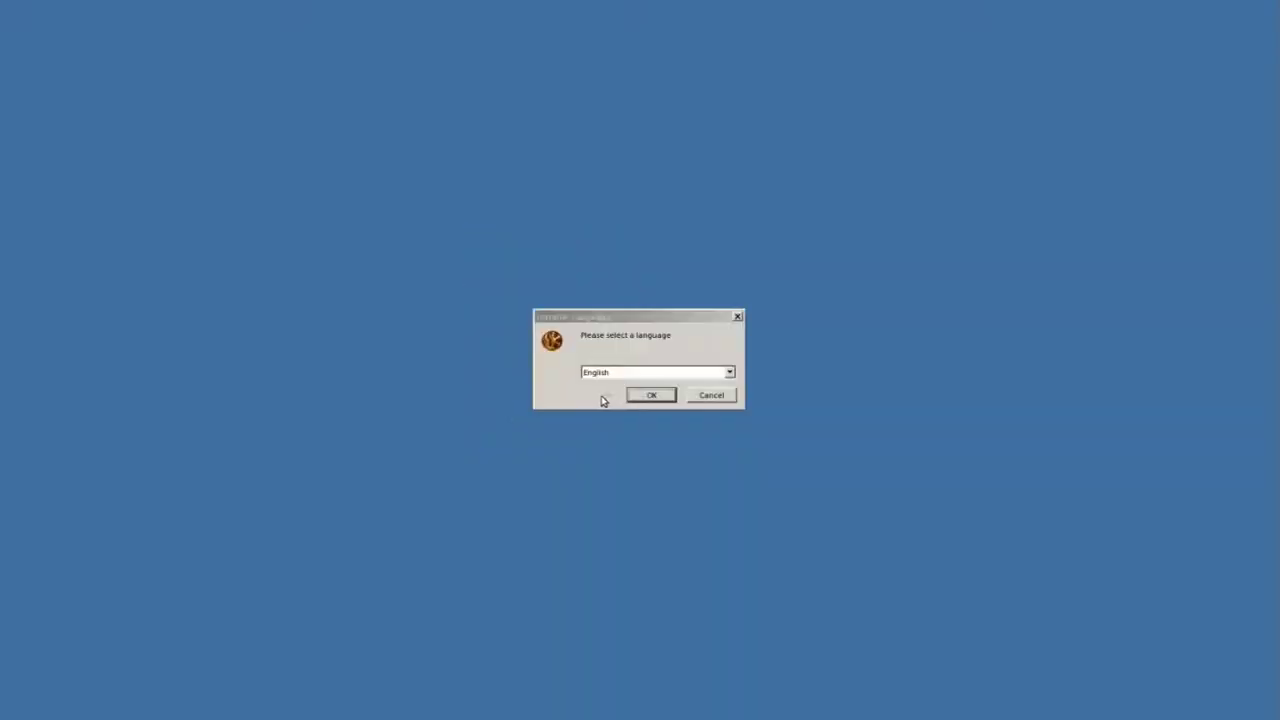
Run the game setup in English, accepting the license agreement and using the Express Install type.
click(651, 396)
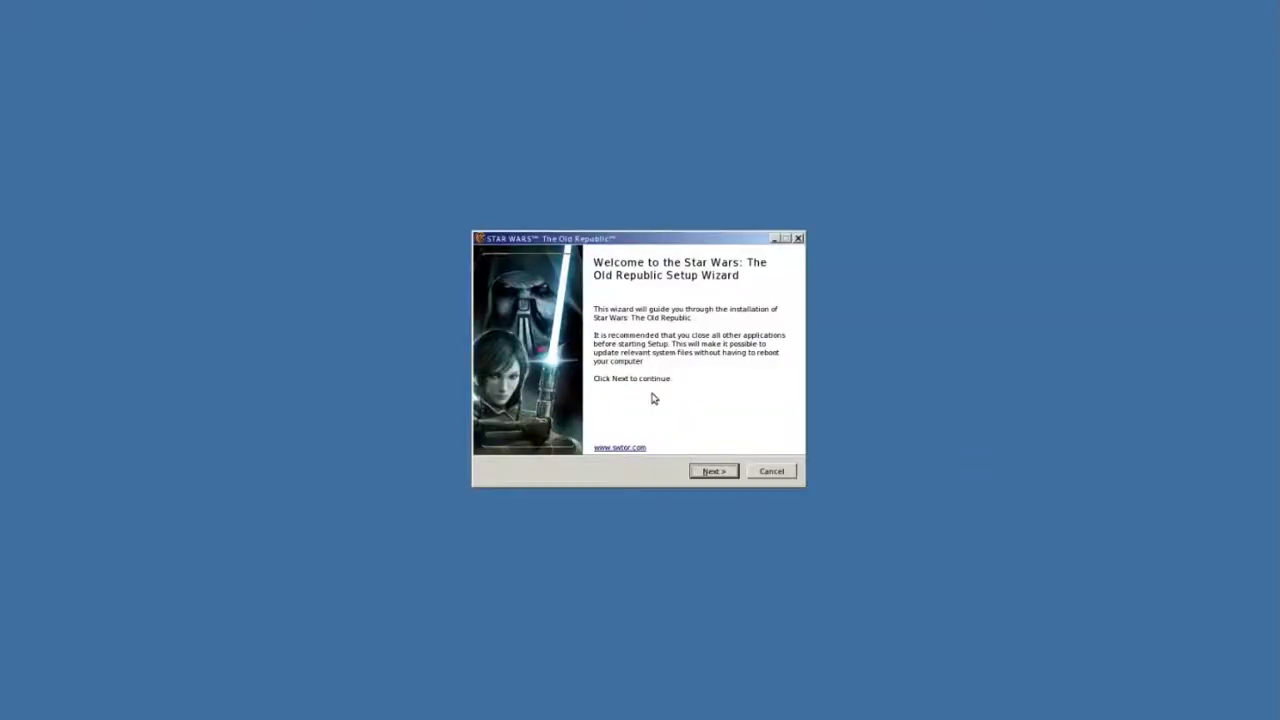
click(709, 476)
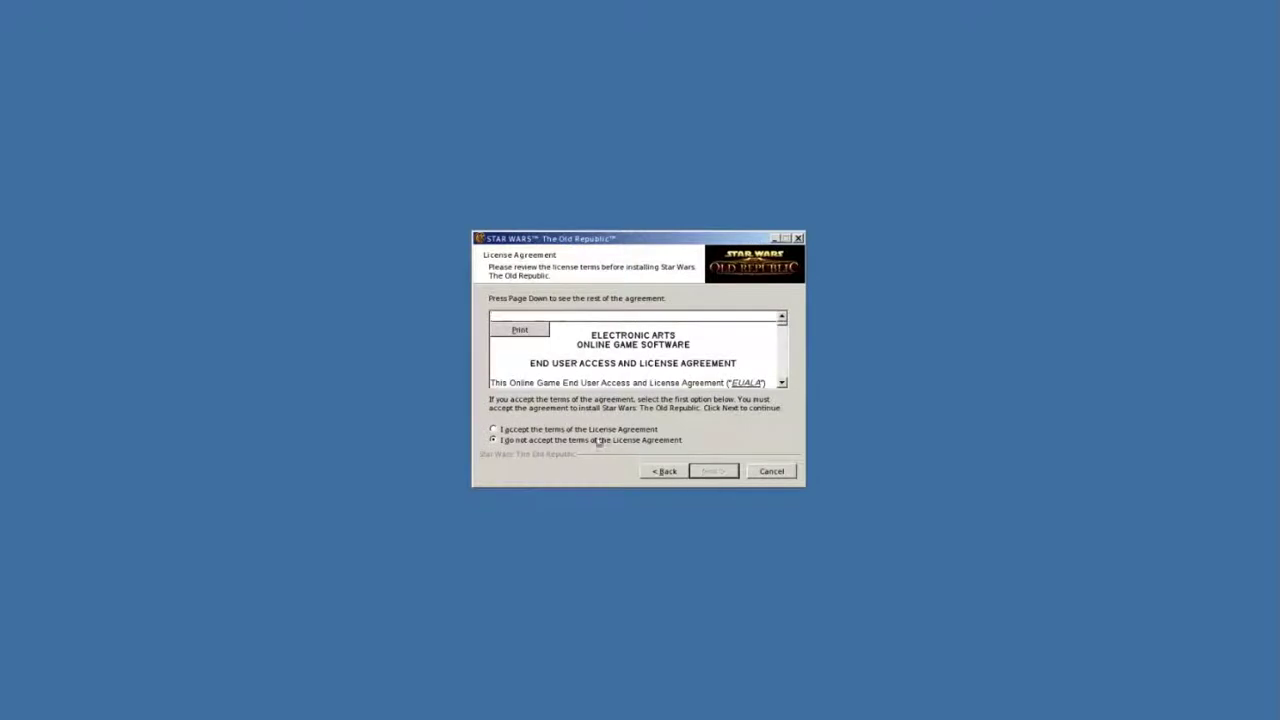
click(568, 429)
click(714, 472)
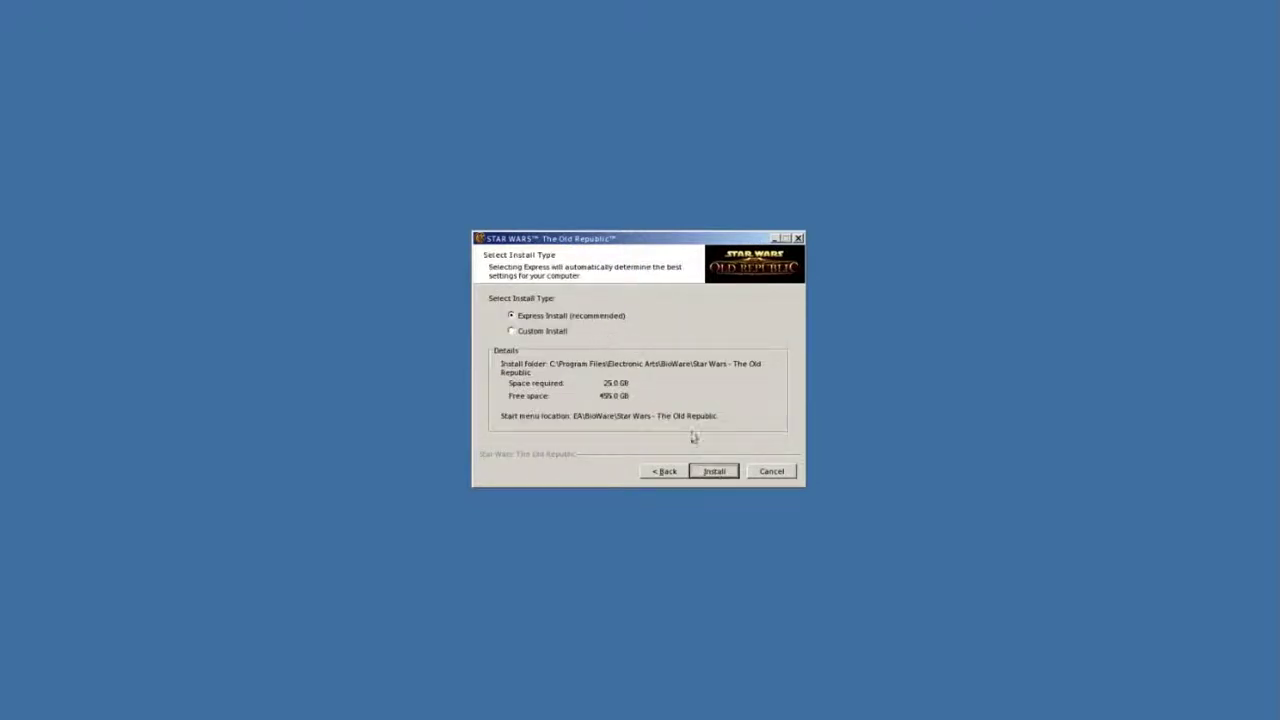
click(716, 472)
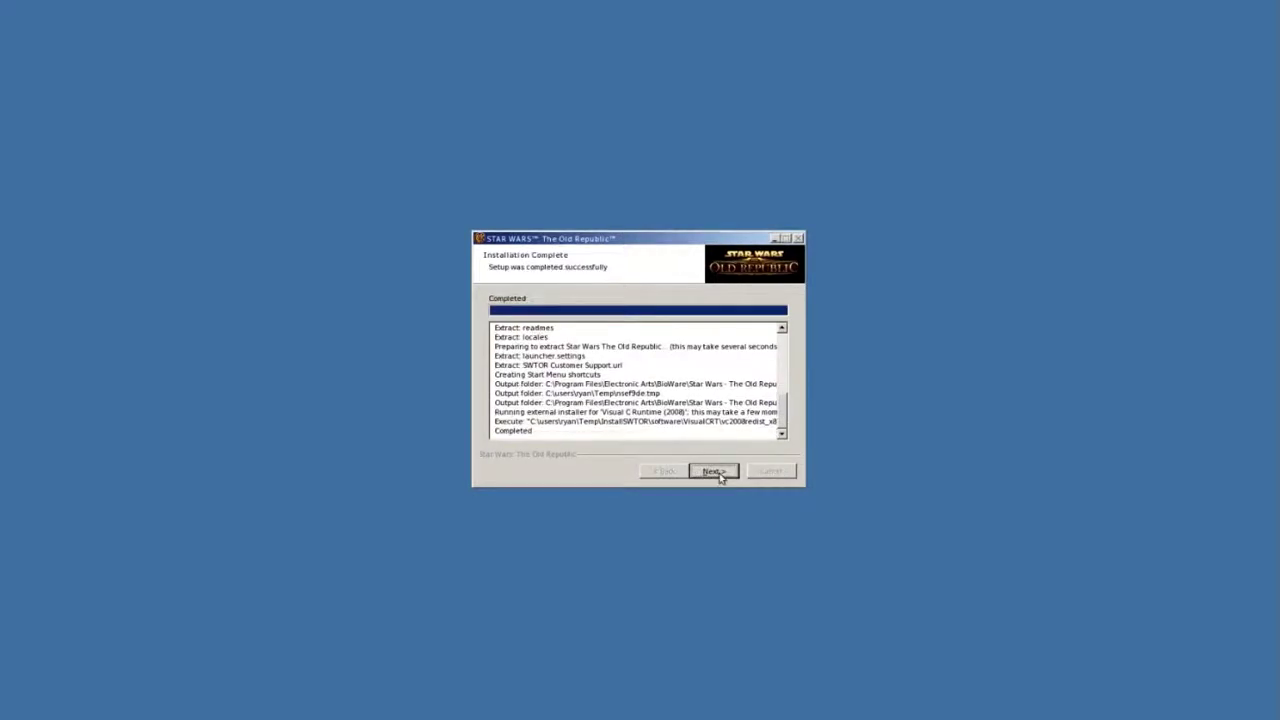
Finish the game setup with Play Star Wars: The Old Republic unchecked, and cancel the PlayOnLinux installation wizard.
click(716, 472)
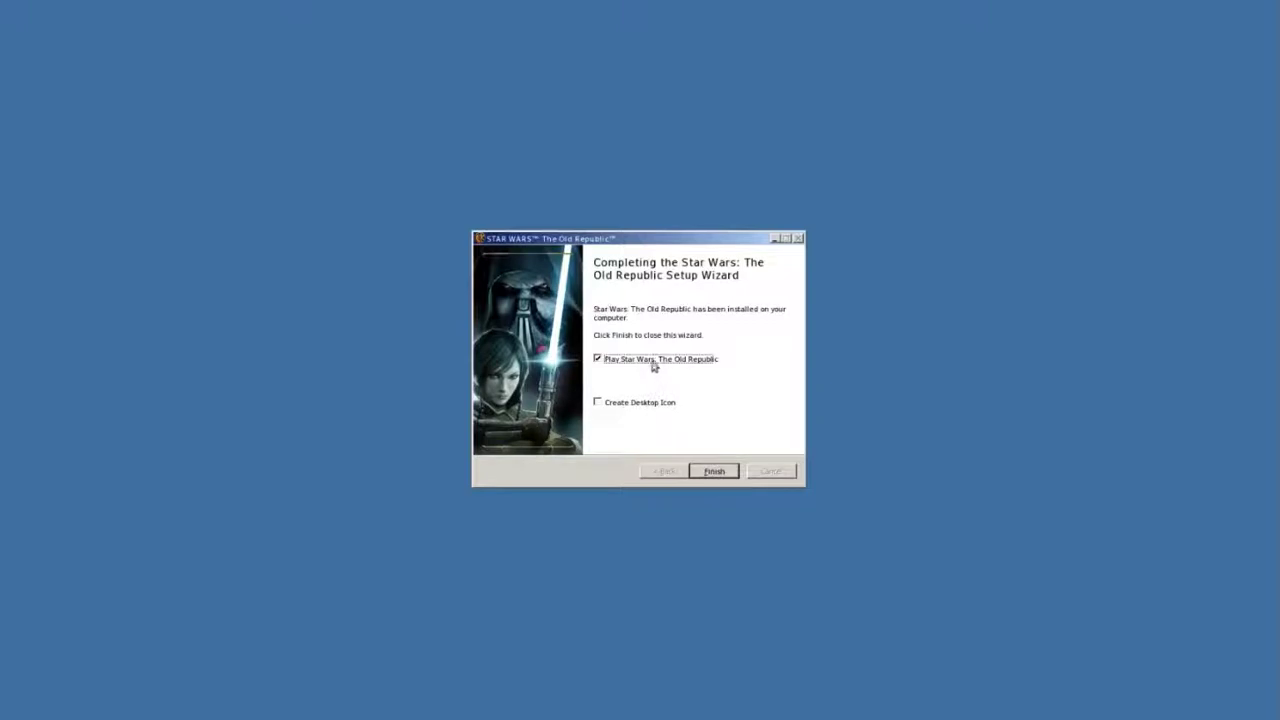
click(657, 363)
click(714, 471)
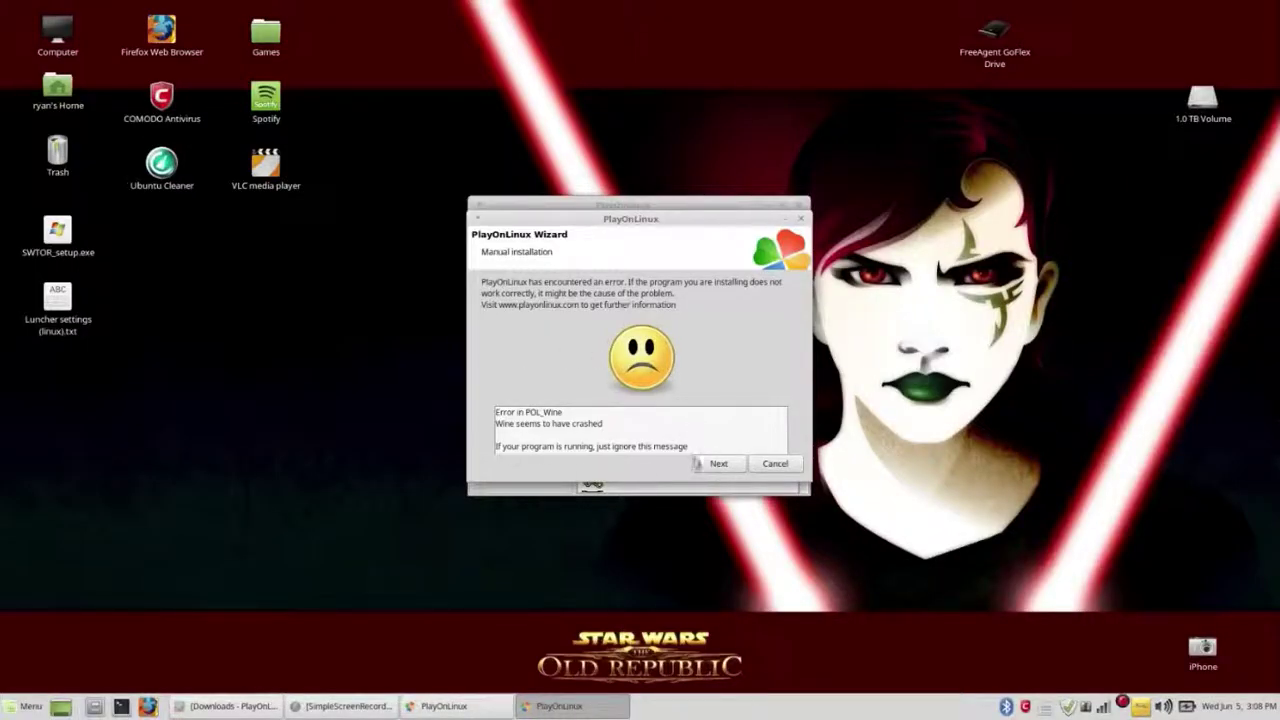
click(782, 470)
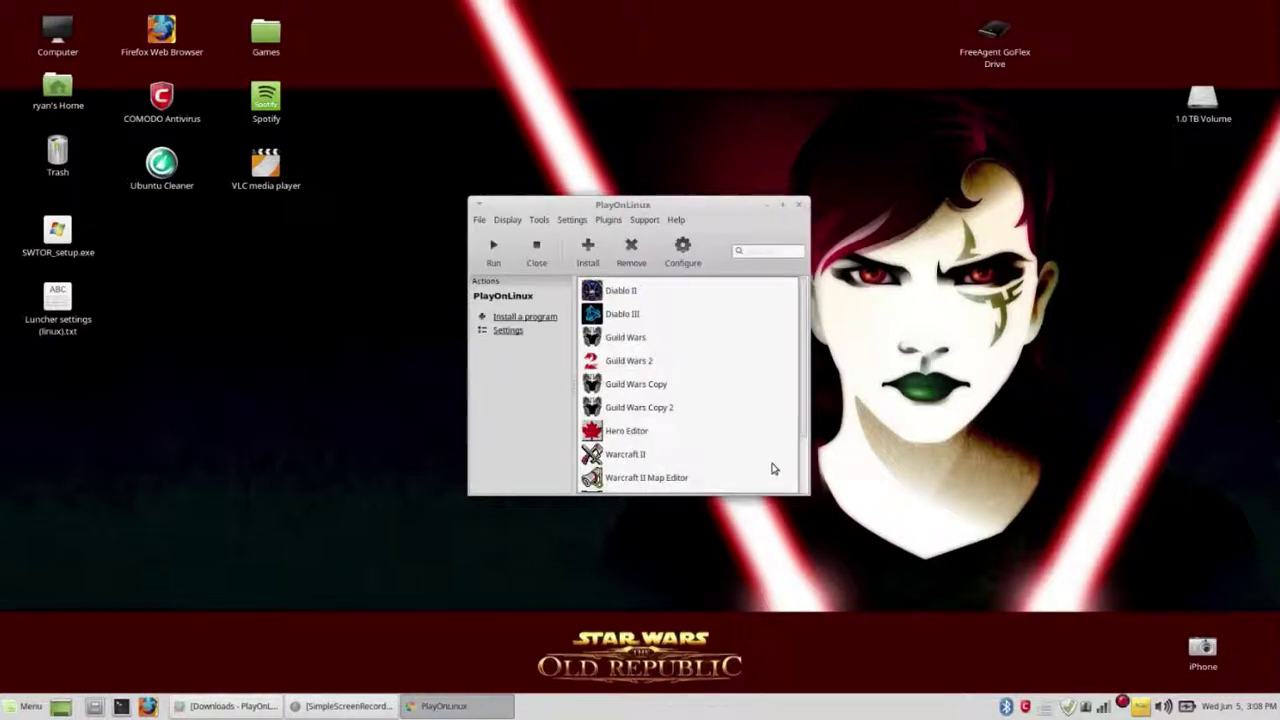
Open the SWTOR virtual drive's directory from the PlayOnLinux configuration.
click(683, 250)
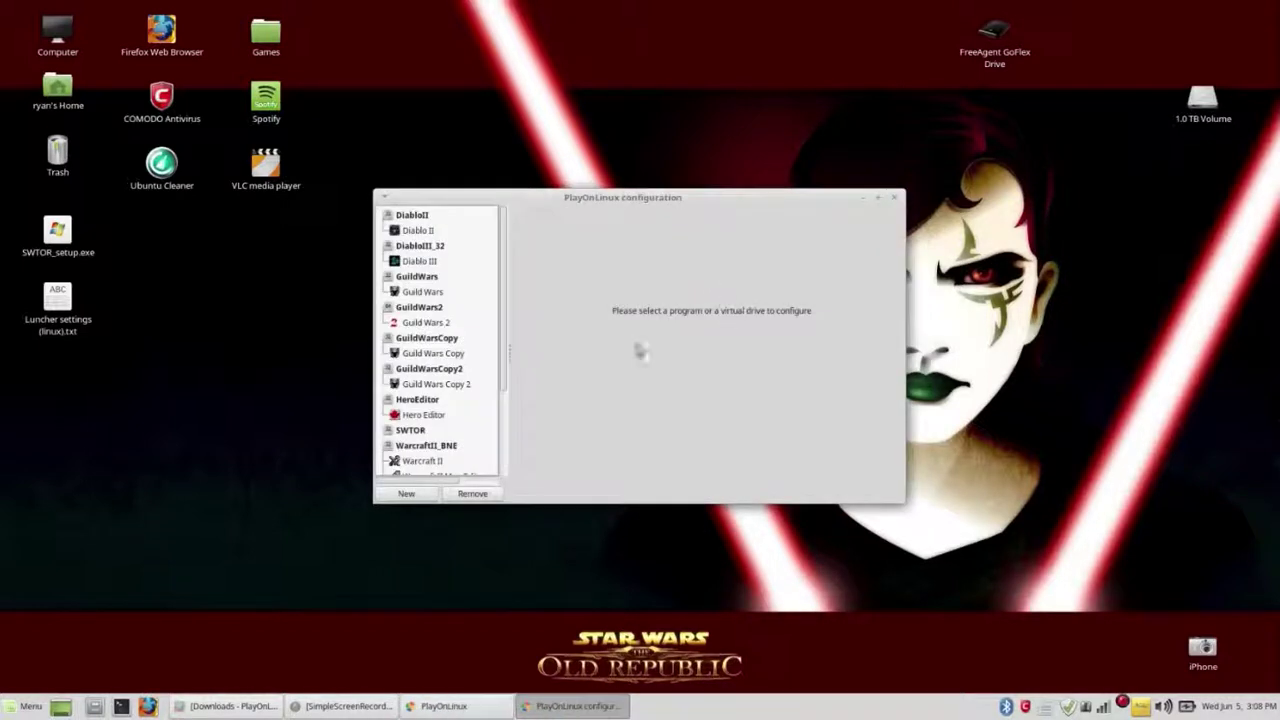
click(412, 431)
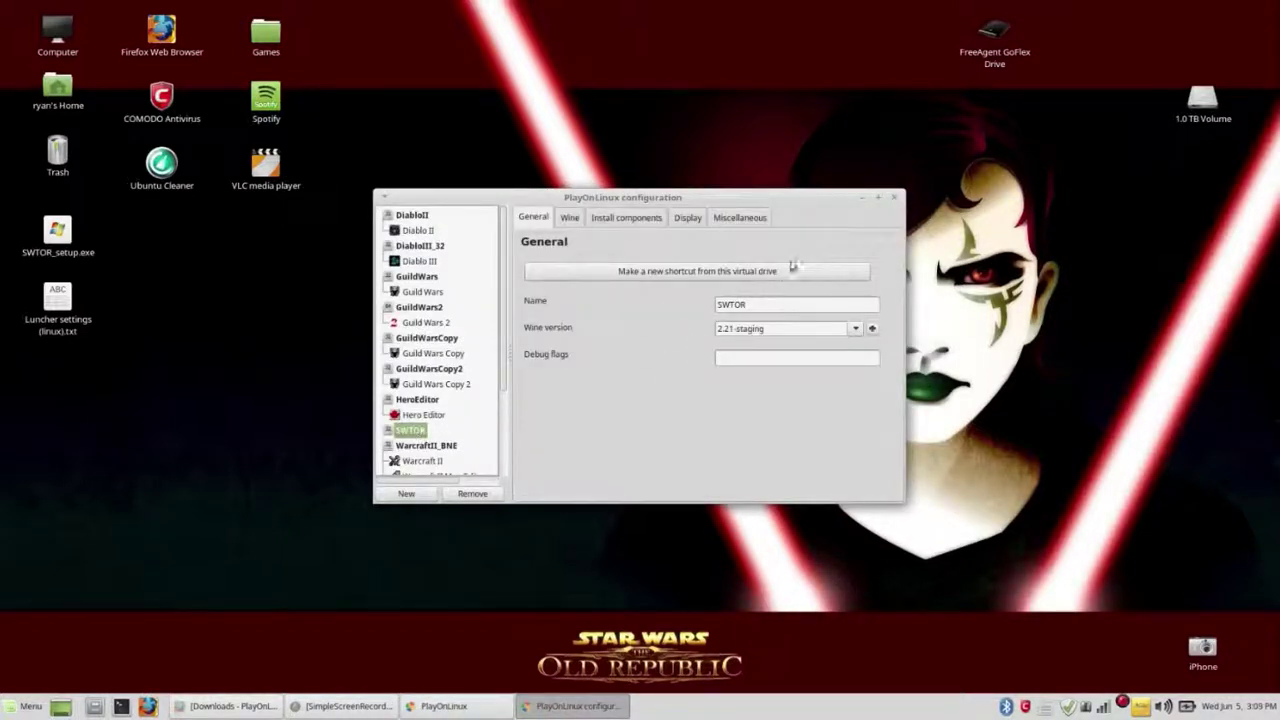
click(752, 218)
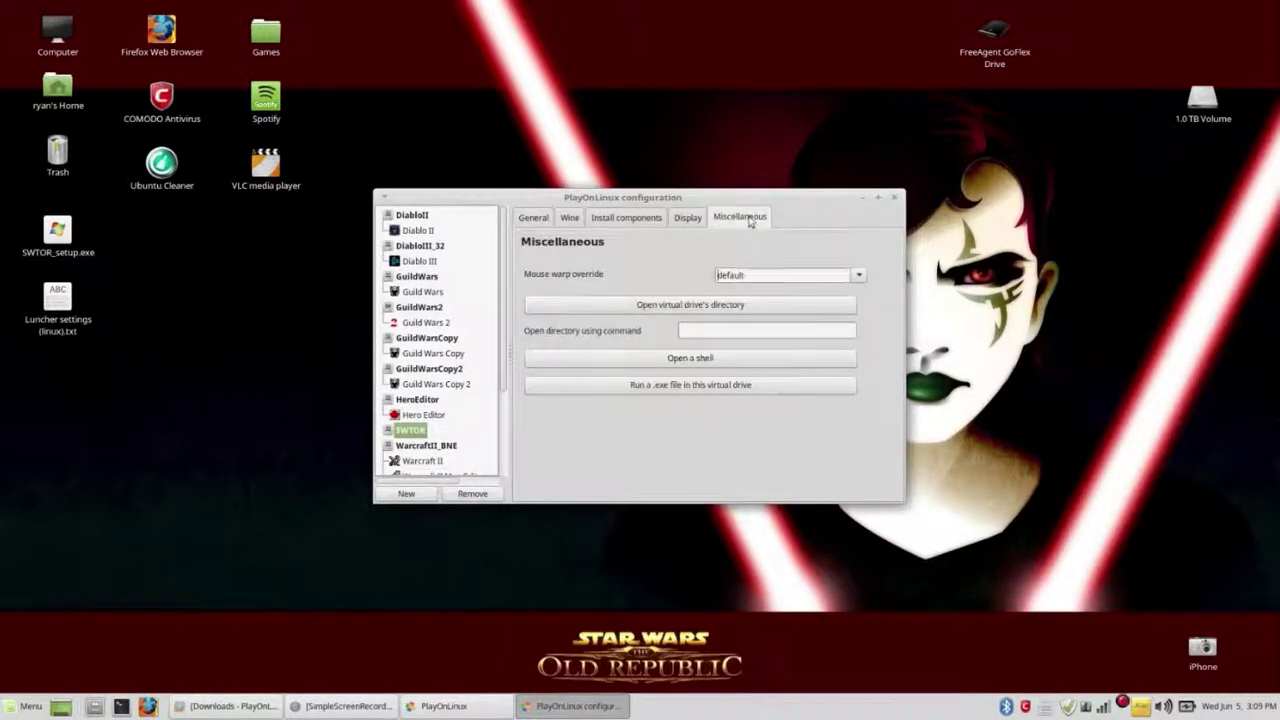
click(750, 304)
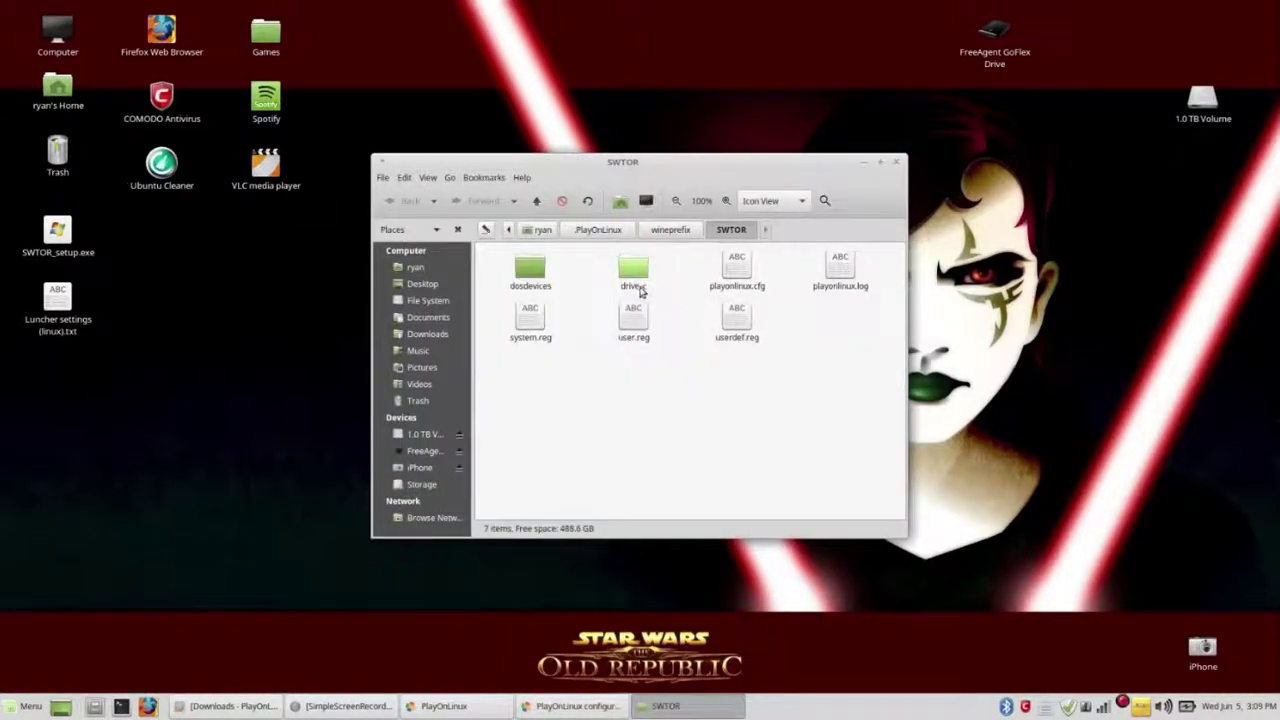
Open the folder drive_c/Program Files/Electronic Arts/BioWare/Star Wars - The Old Republic in the SWTOR virtual drive.
double_click(632, 287)
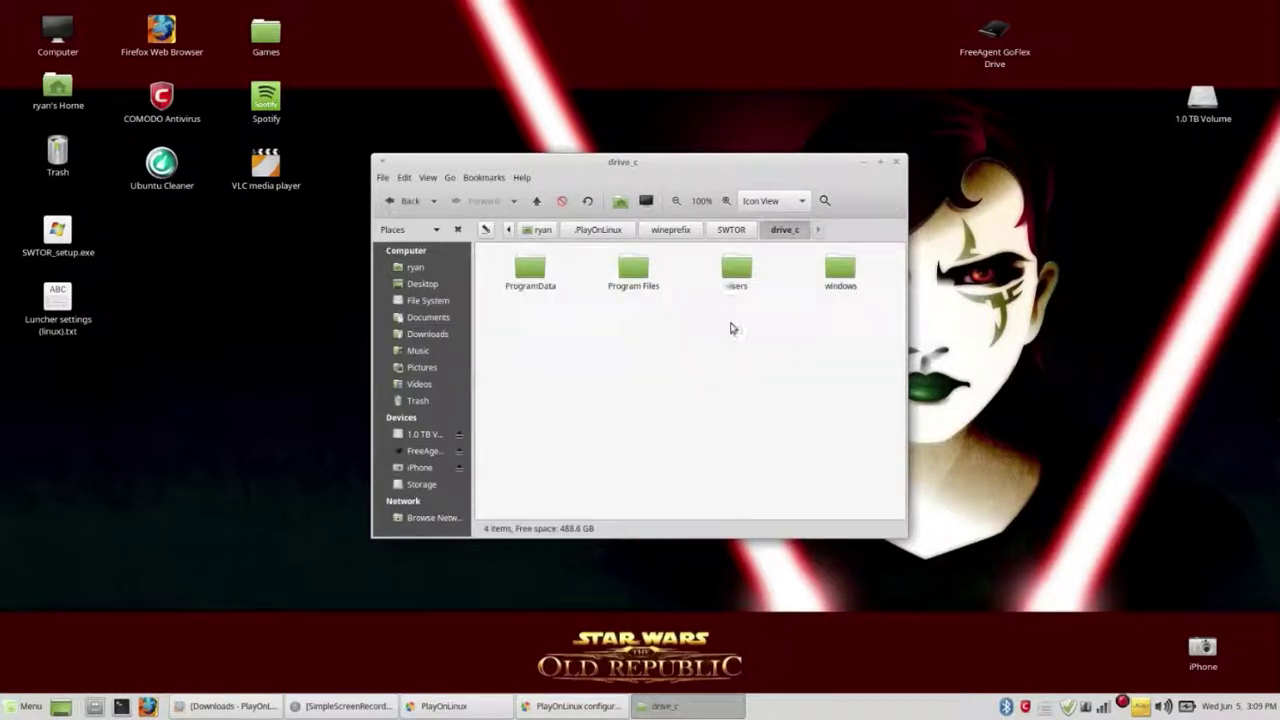
double_click(630, 280)
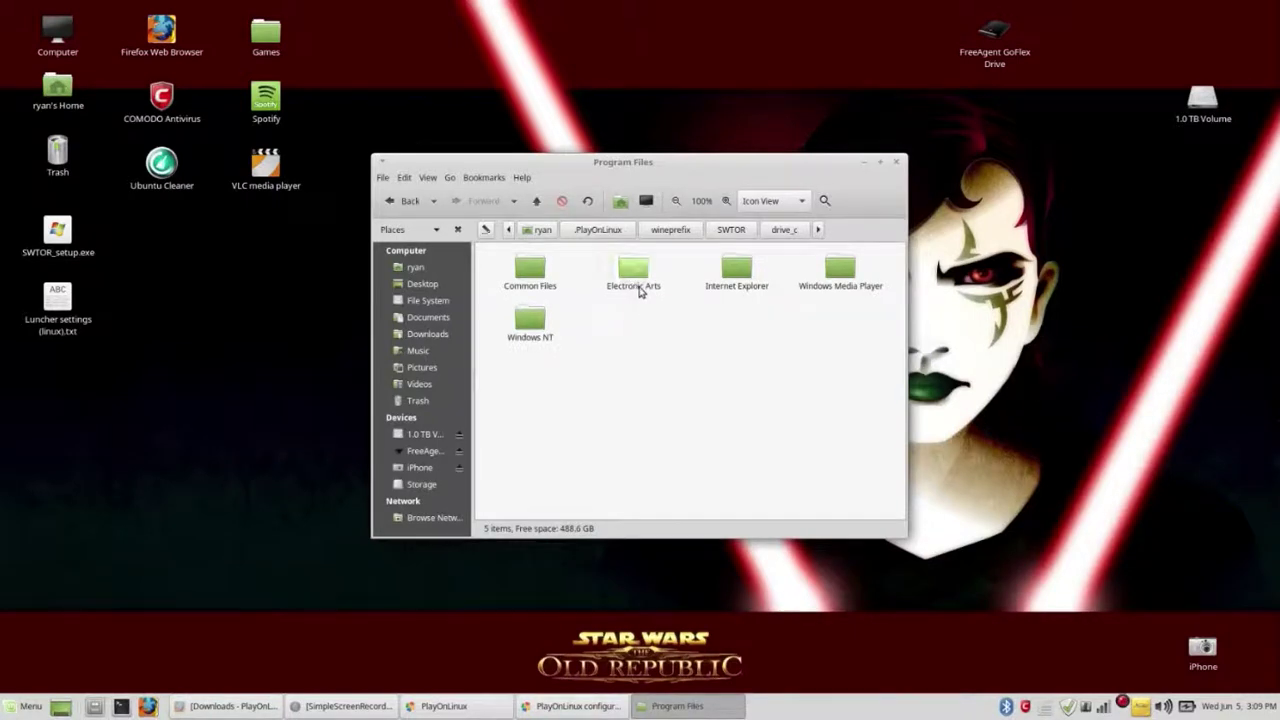
double_click(638, 285)
double_click(530, 270)
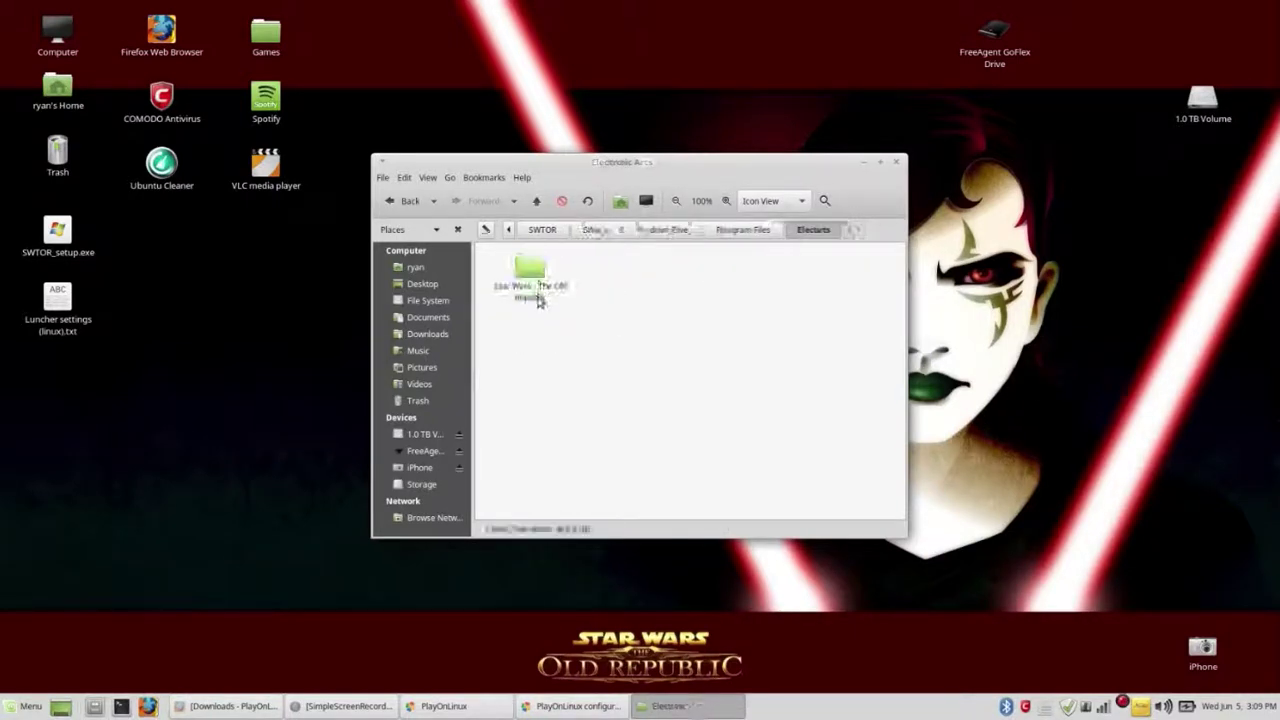
double_click(538, 292)
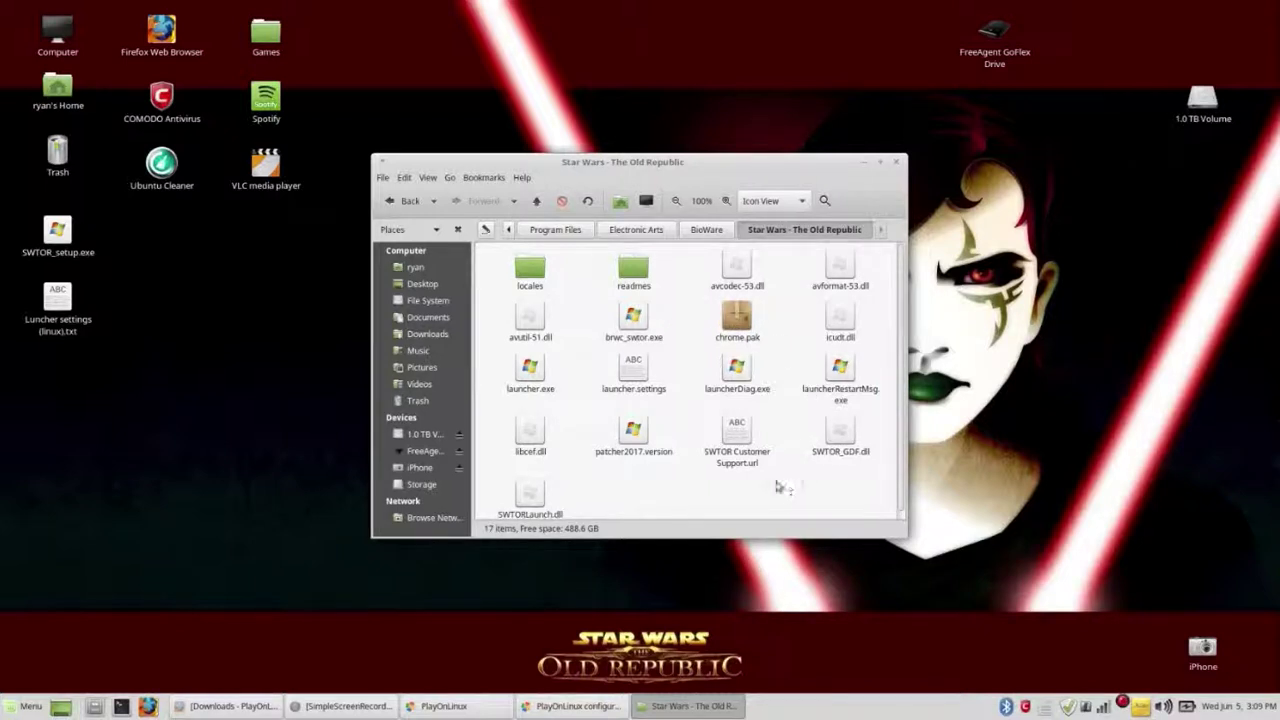
Display the contents of launcher.settings in the text editor and restore its window to a smaller size away from the desktop icons.
click(651, 390)
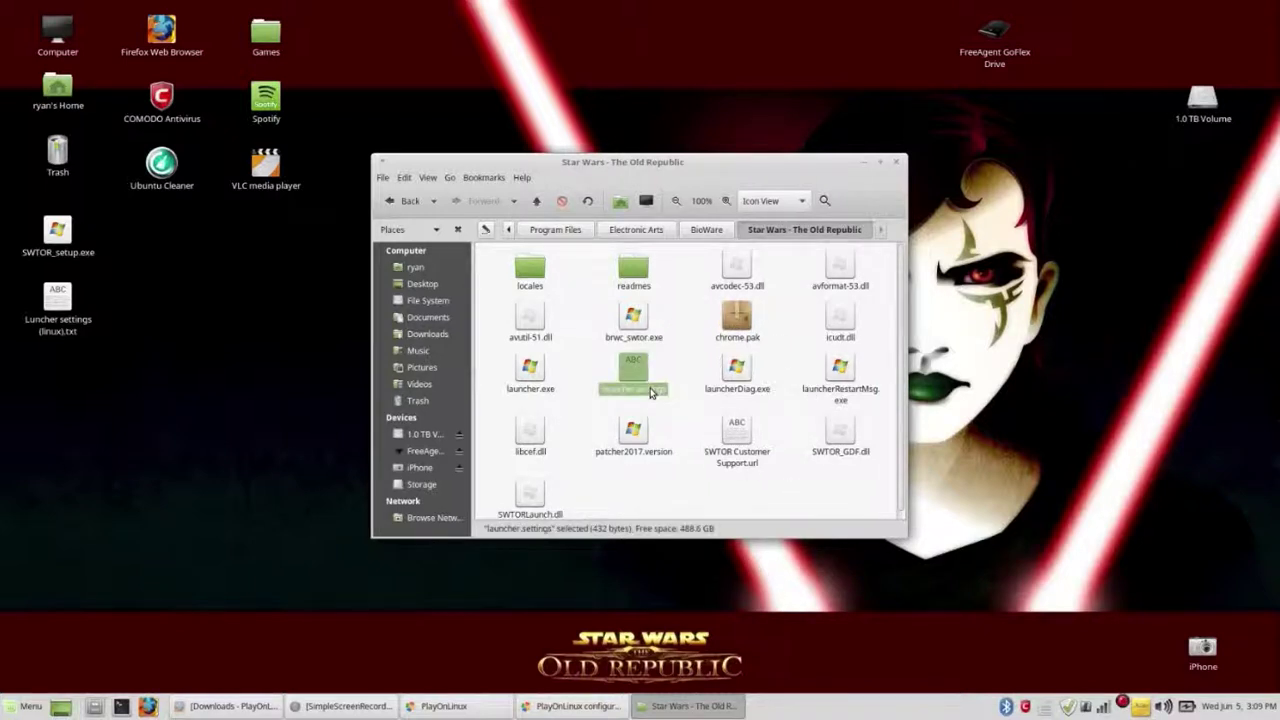
right_click(651, 391)
click(676, 398)
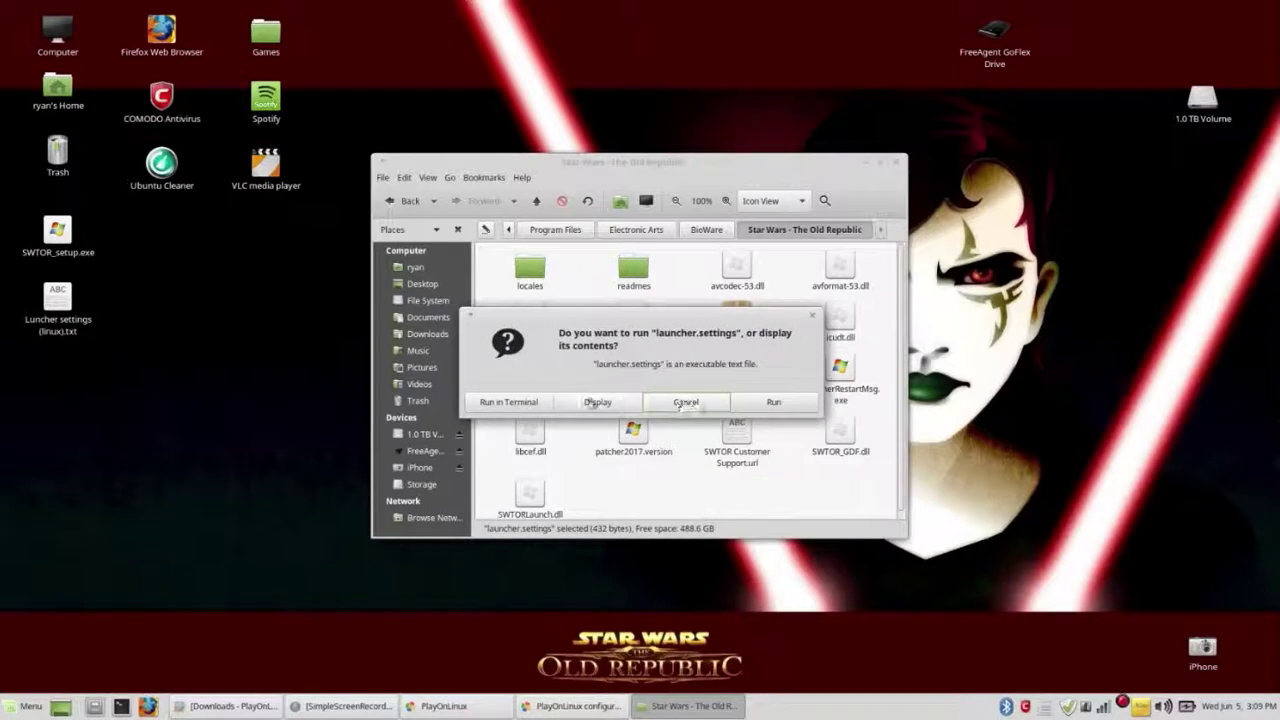
click(597, 400)
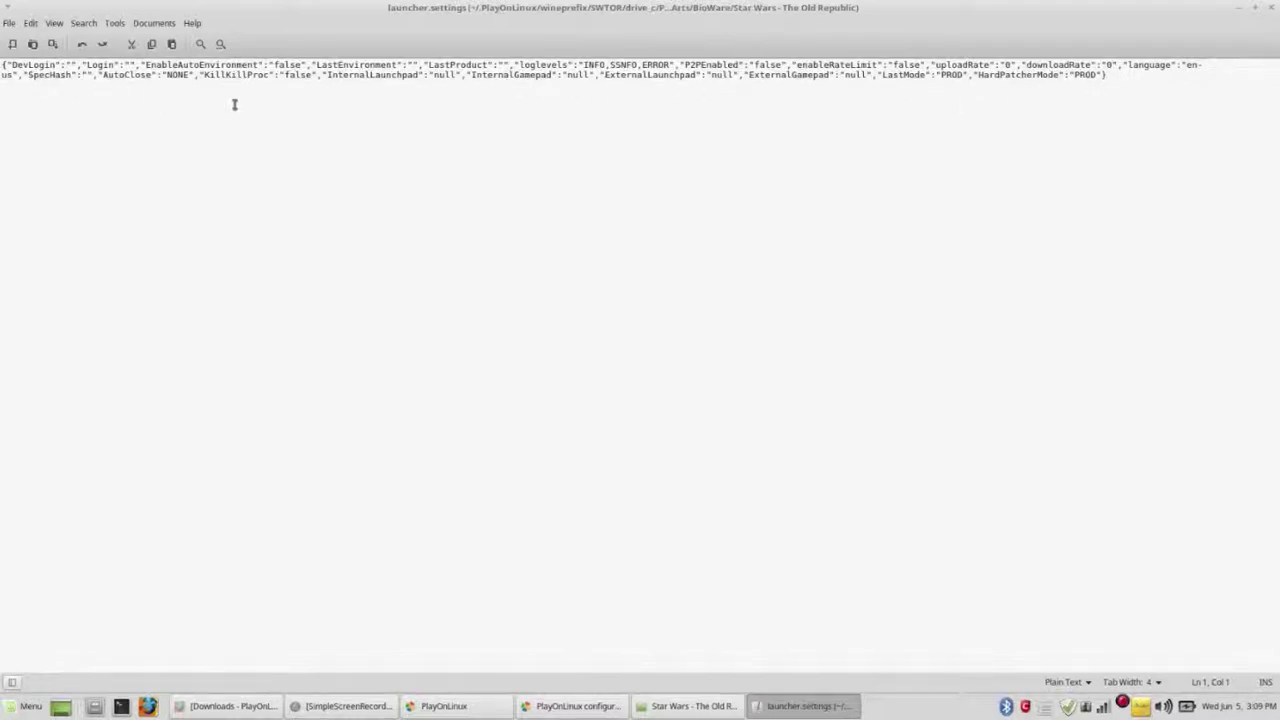
click(1254, 8)
drag(680, 162, 820, 165)
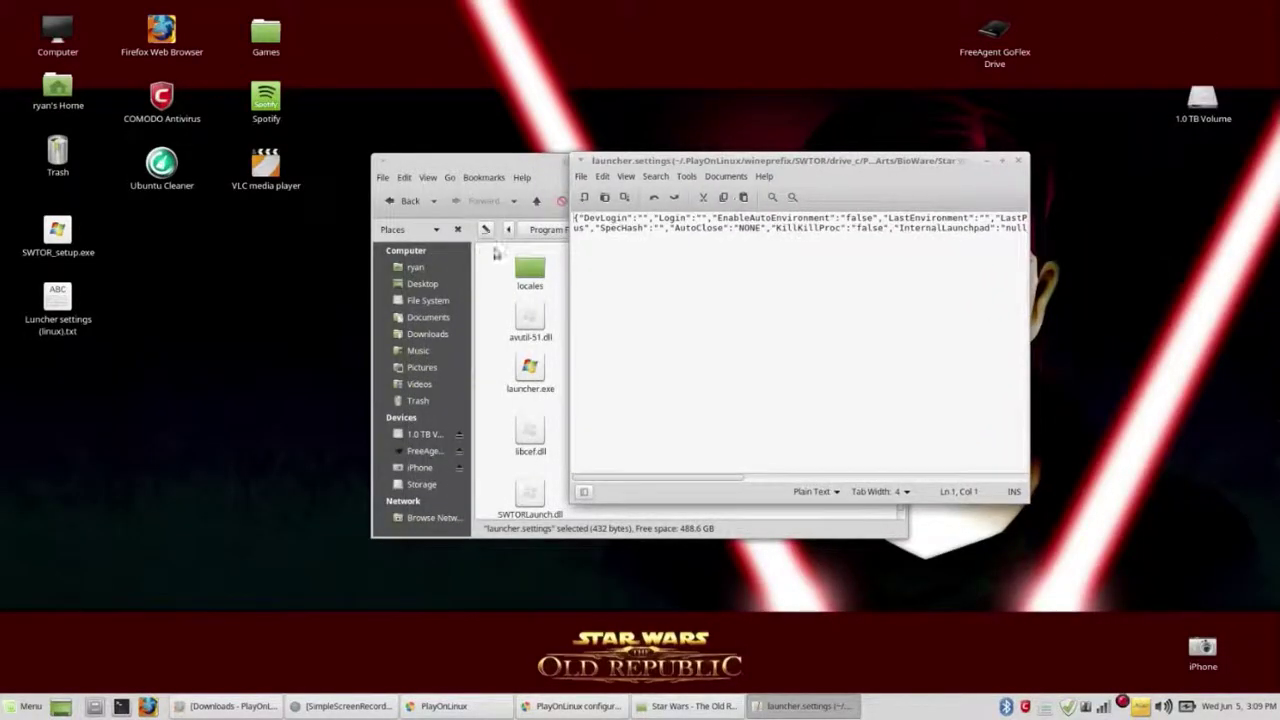
Copy the entire text of Luncher settings (linux).txt from the desktop and minimize the text editor.
click(74, 326)
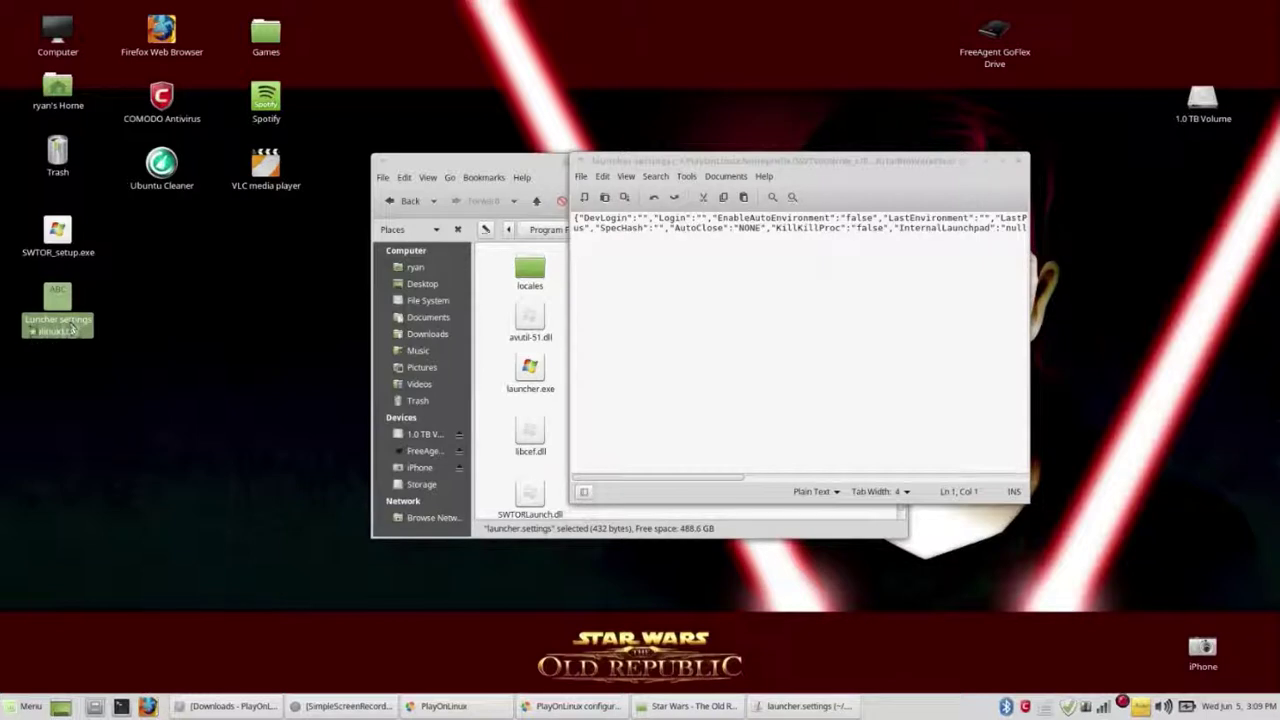
double_click(64, 328)
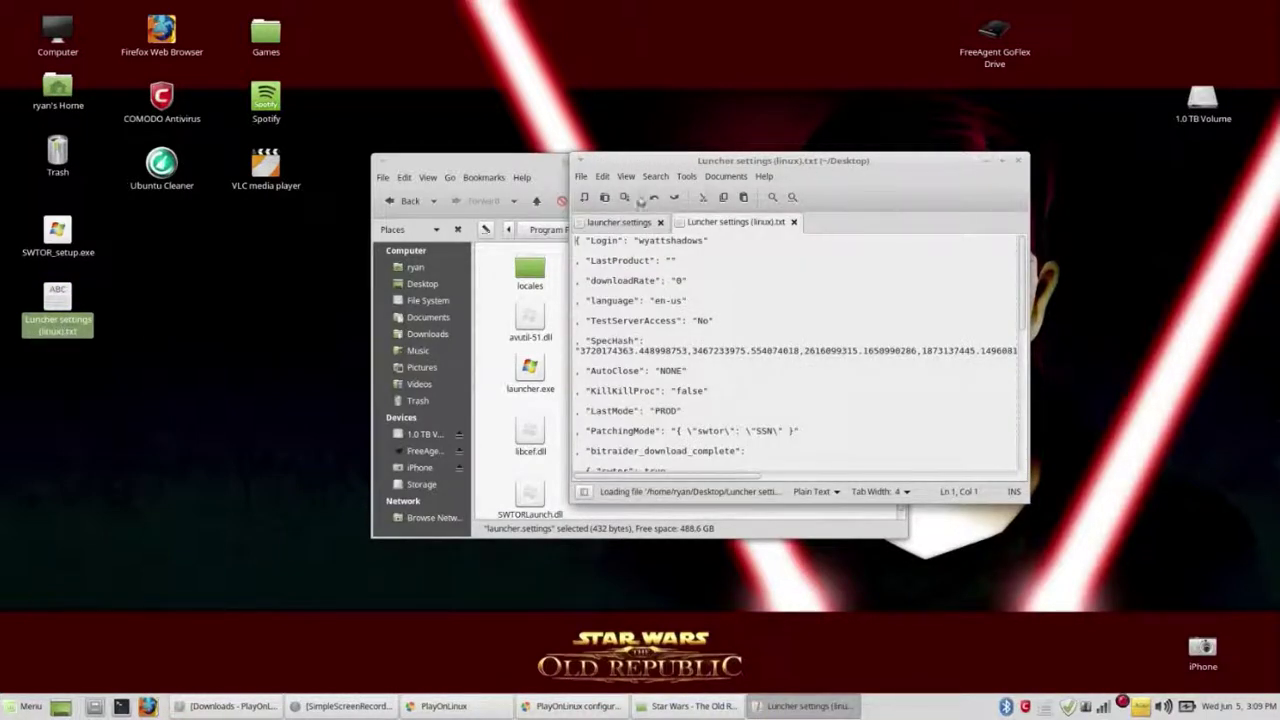
drag(762, 160, 205, 245)
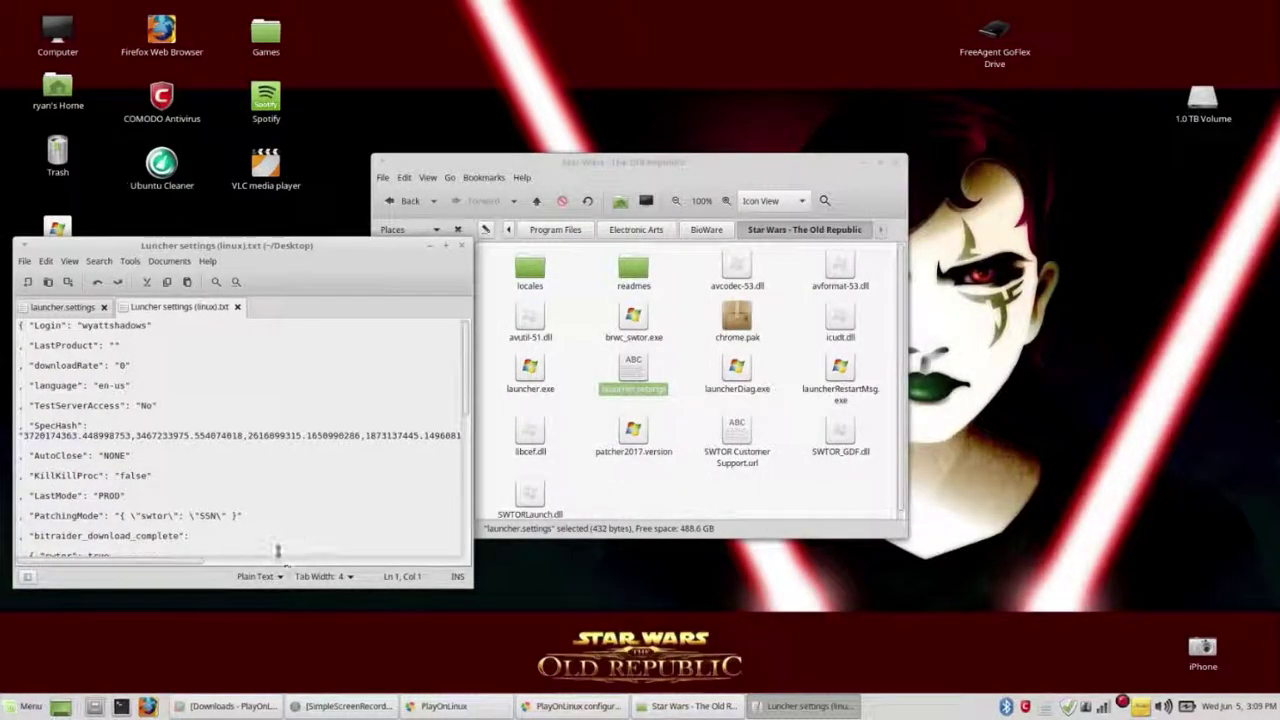
scroll(278, 550, down, 1)
scroll(278, 545, up, 2)
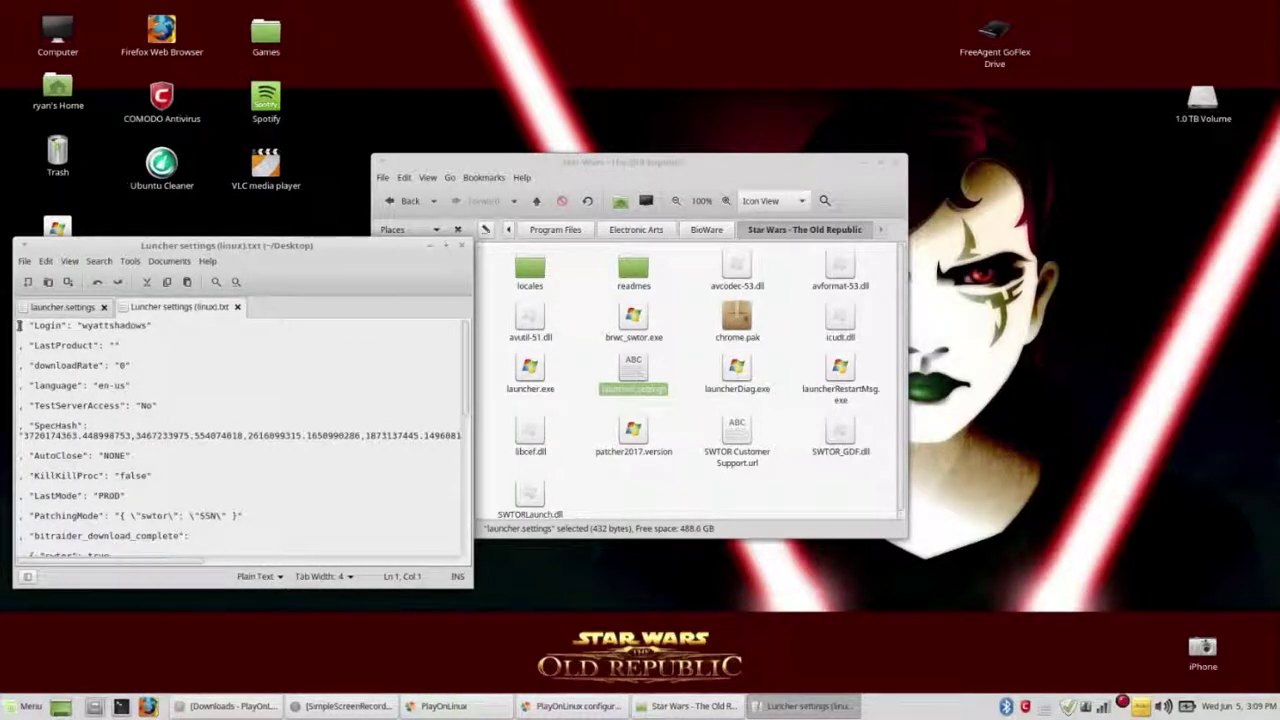
drag(19, 325, 278, 610)
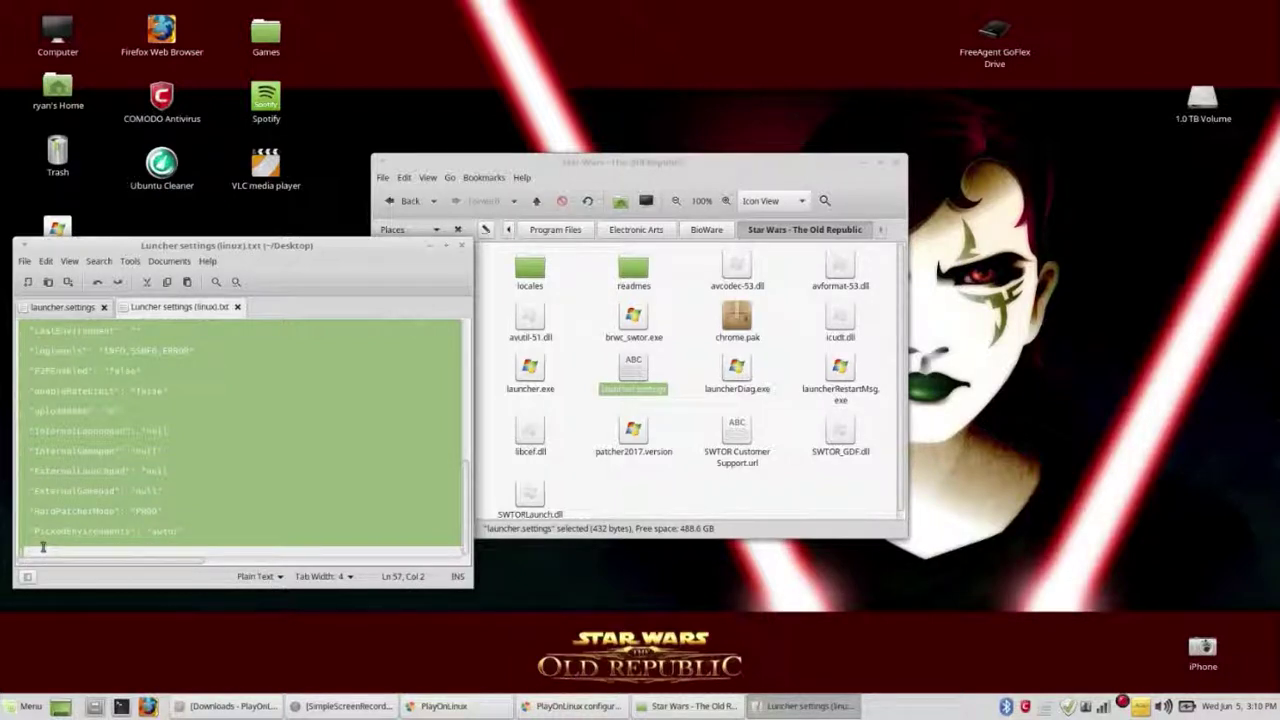
click(431, 245)
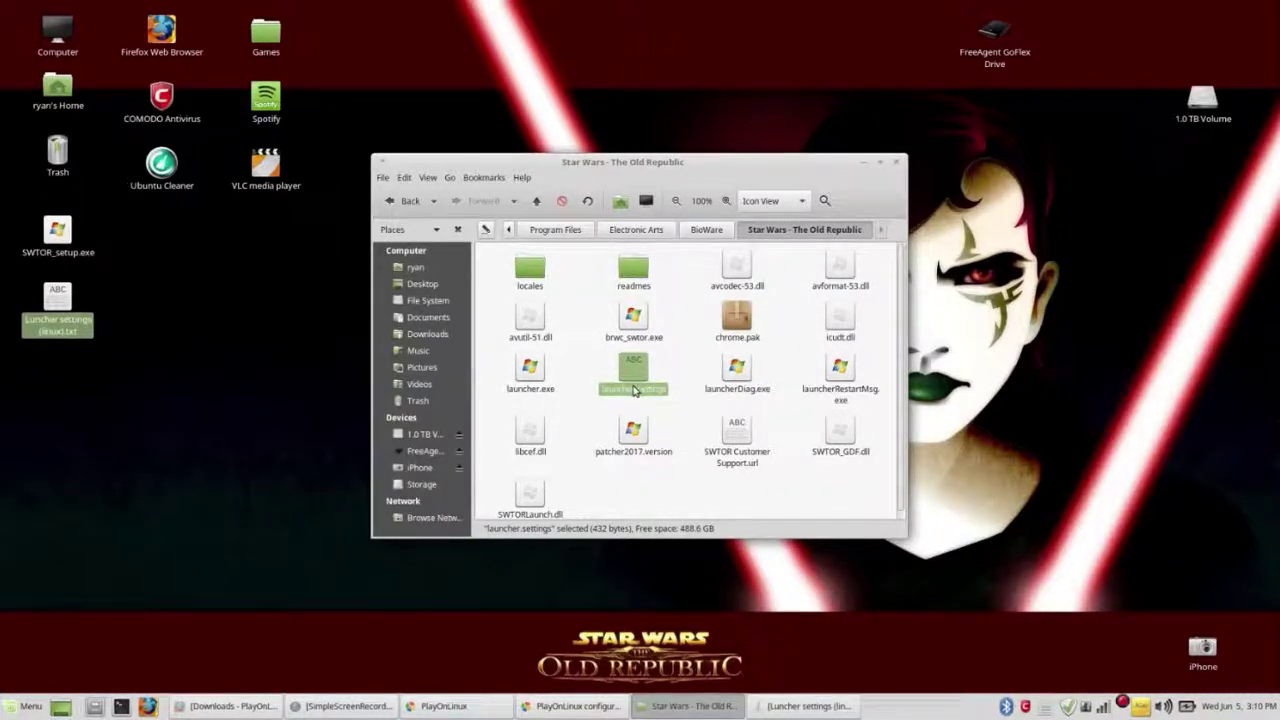
Replace the entire contents of launcher.settings with the text copied from Luncher settings (linux).txt.
right_click(633, 390)
click(645, 398)
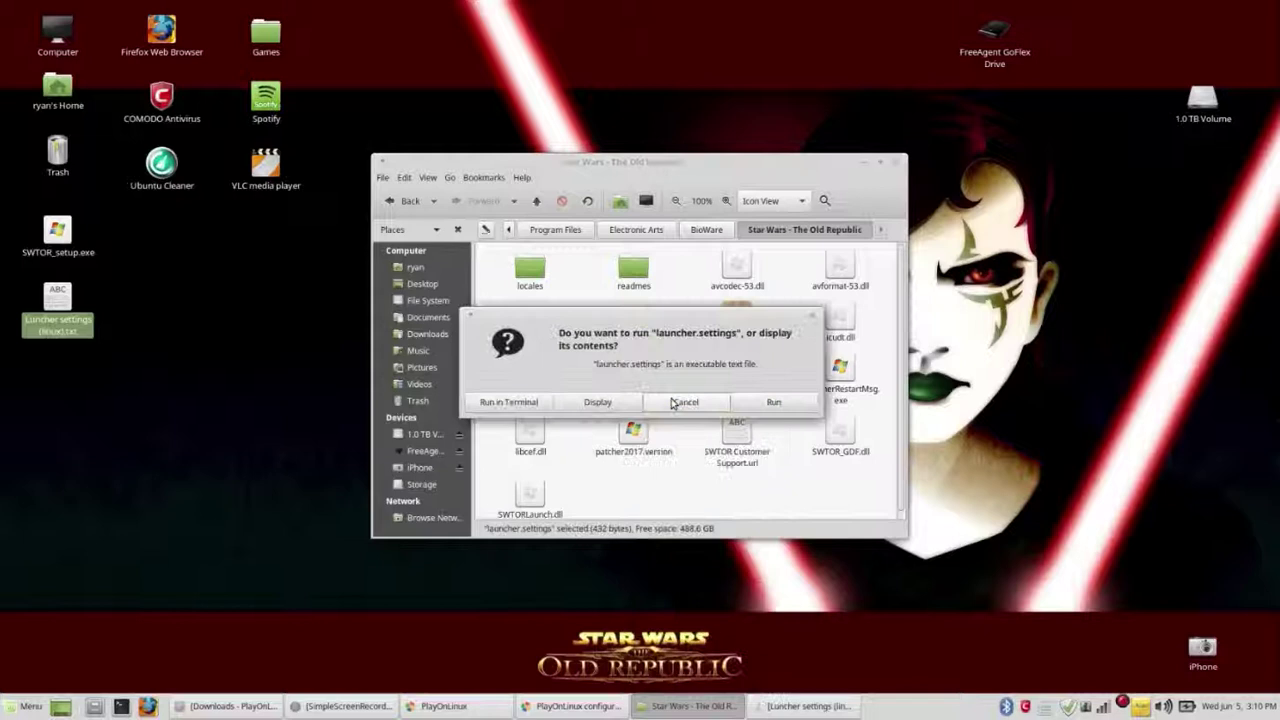
click(598, 402)
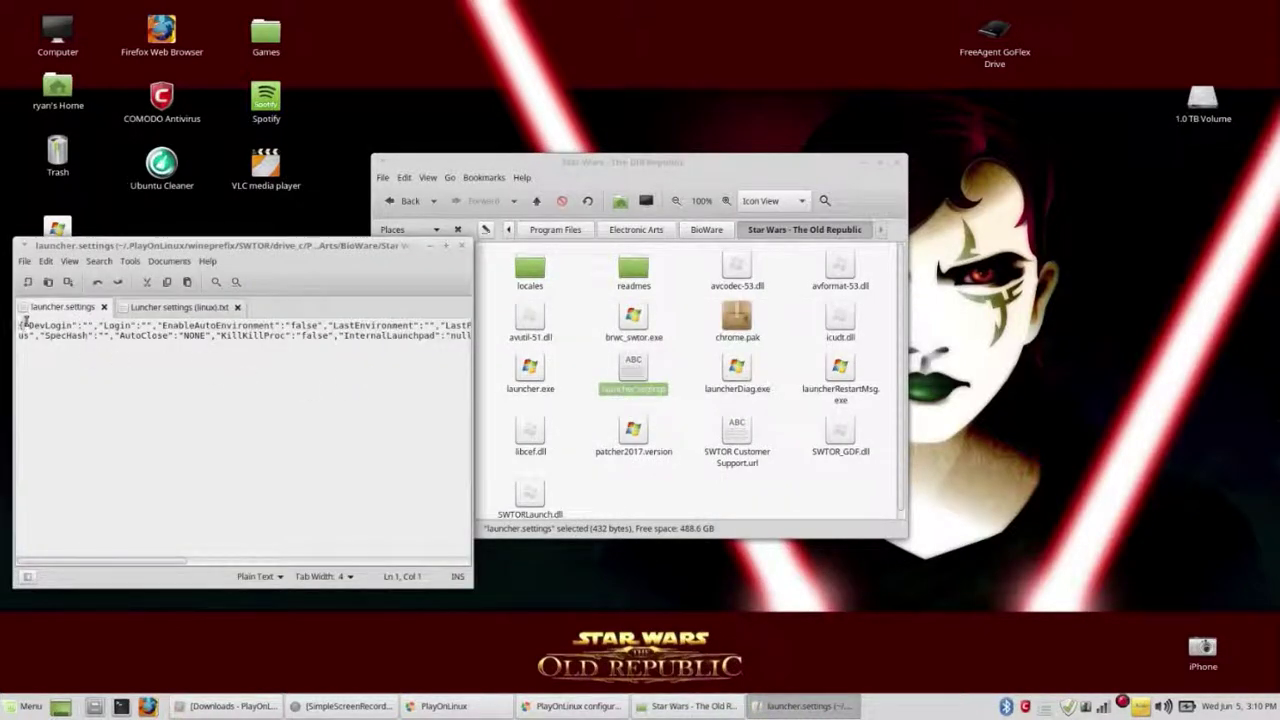
drag(24, 322, 457, 355)
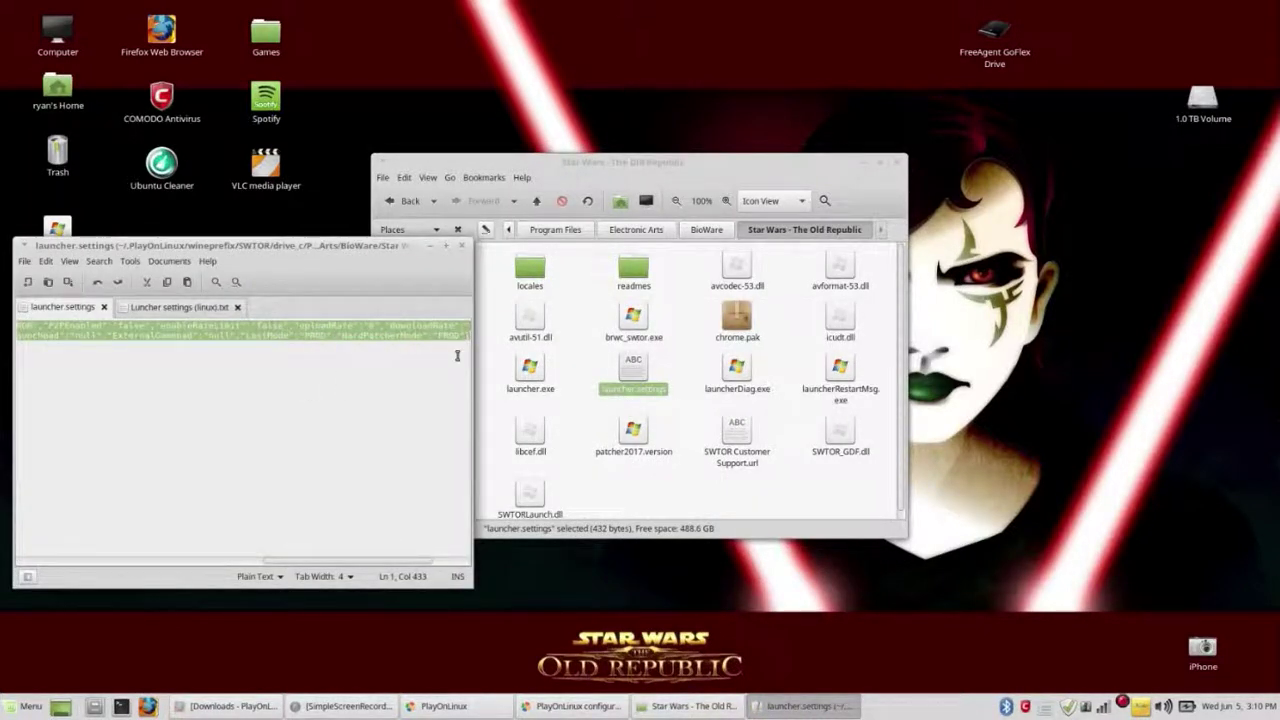
key(Delete)
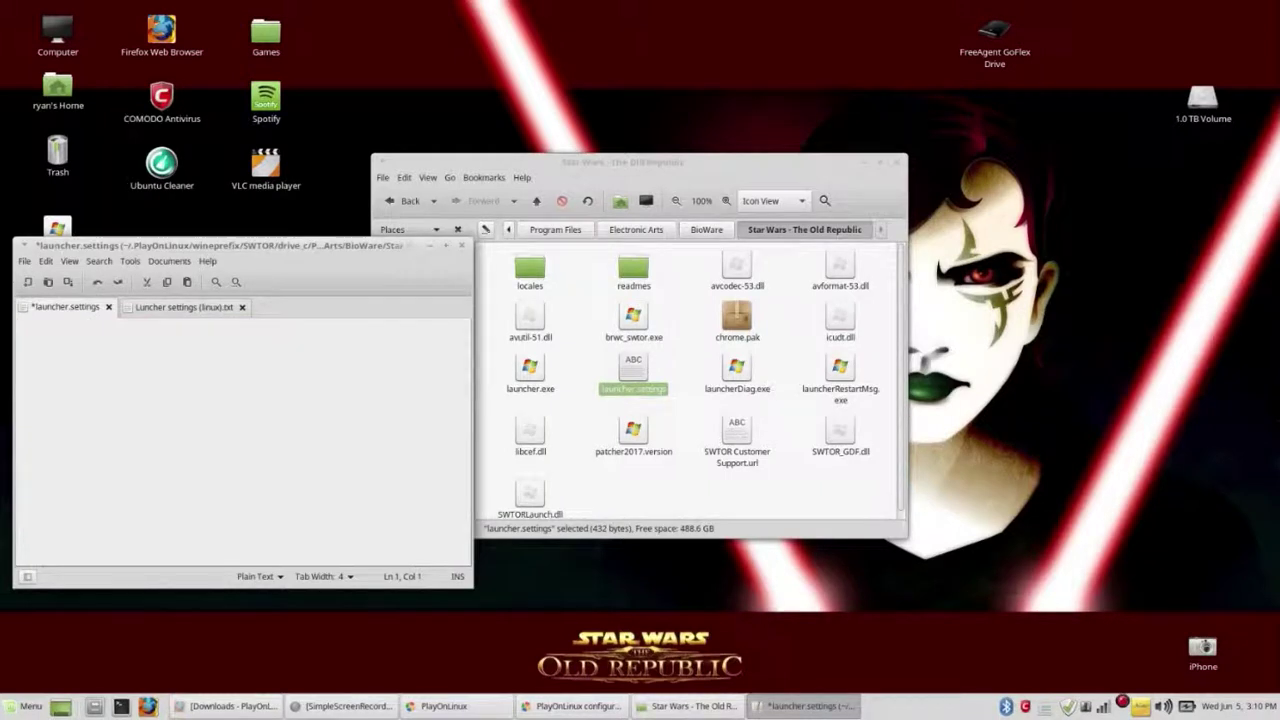
key(ctrl+v)
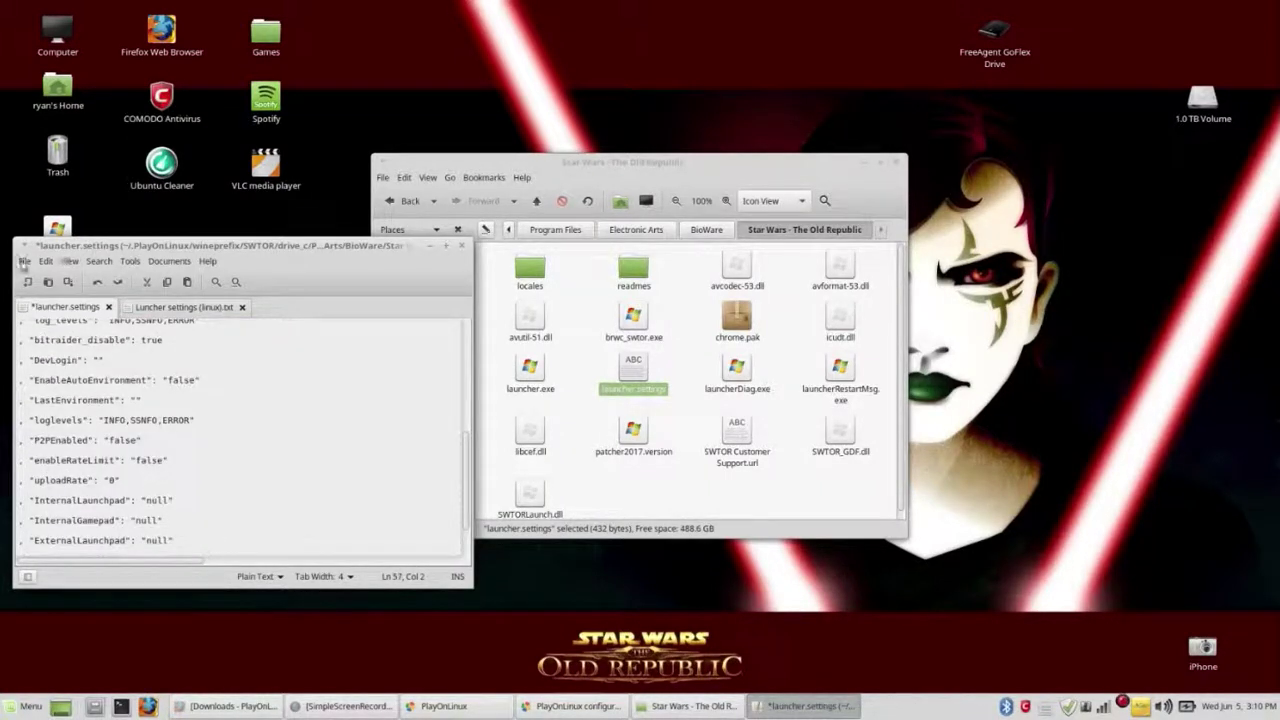
Save launcher.settings and close both the text editor and the game folder window.
click(24, 261)
click(58, 318)
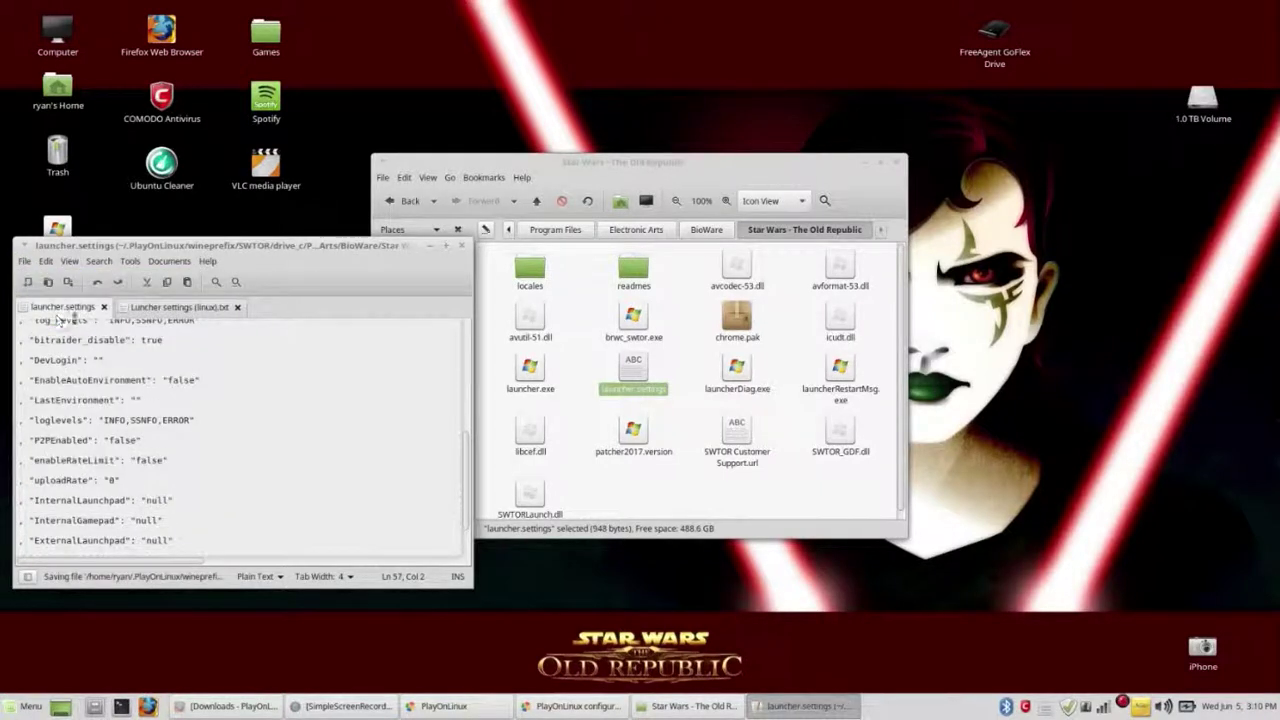
click(461, 245)
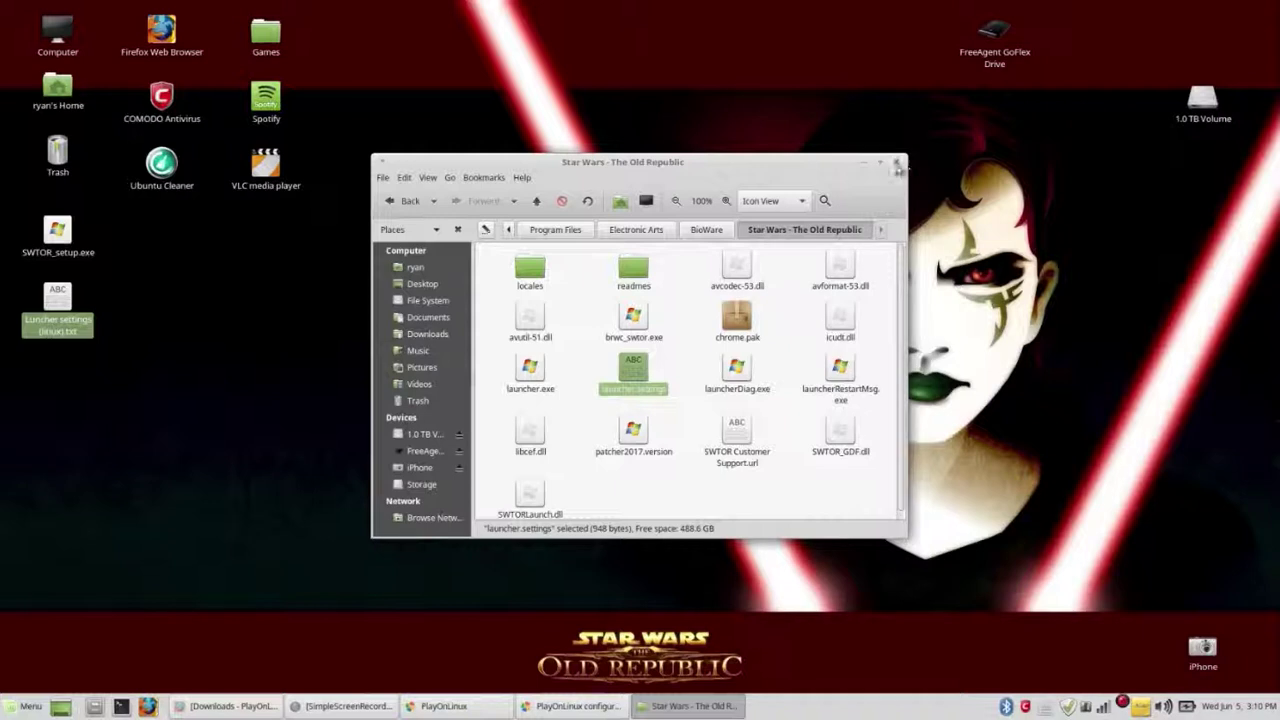
click(896, 163)
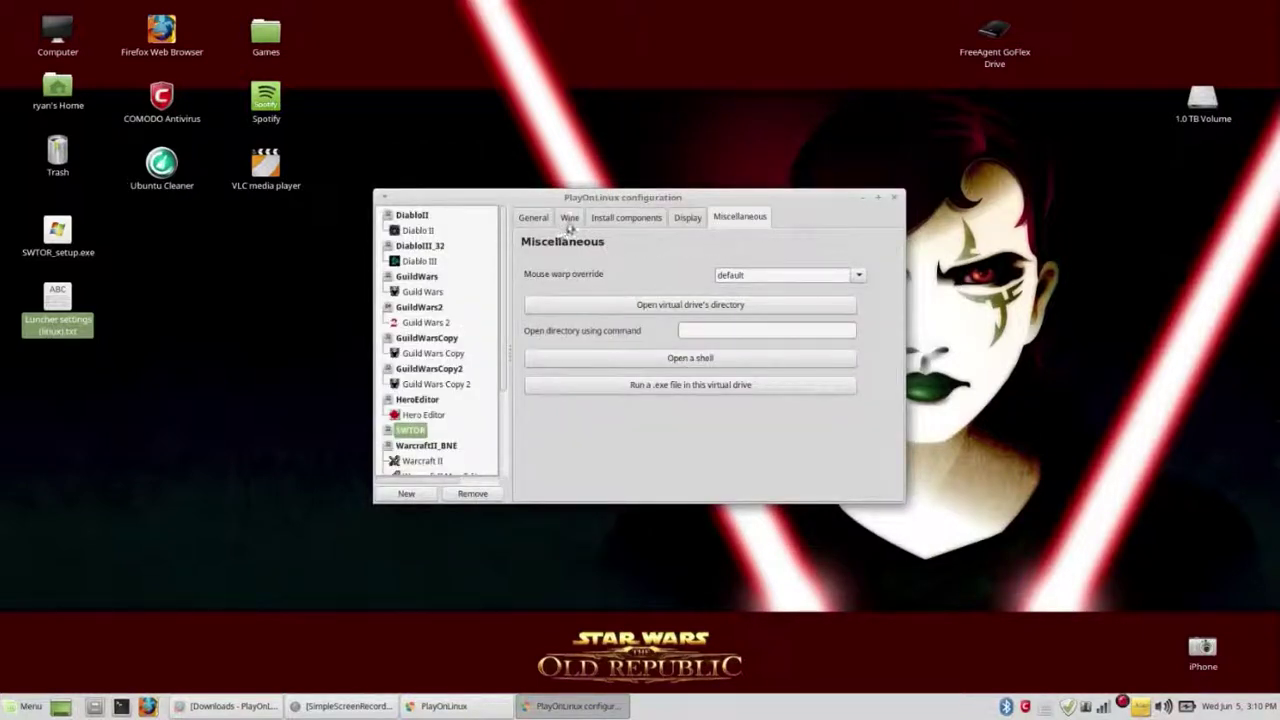
In the SWTOR drive's display settings, enable GLSL Support, set Direct Draw Renderer to opengl and Video memory size to 4096.
click(535, 218)
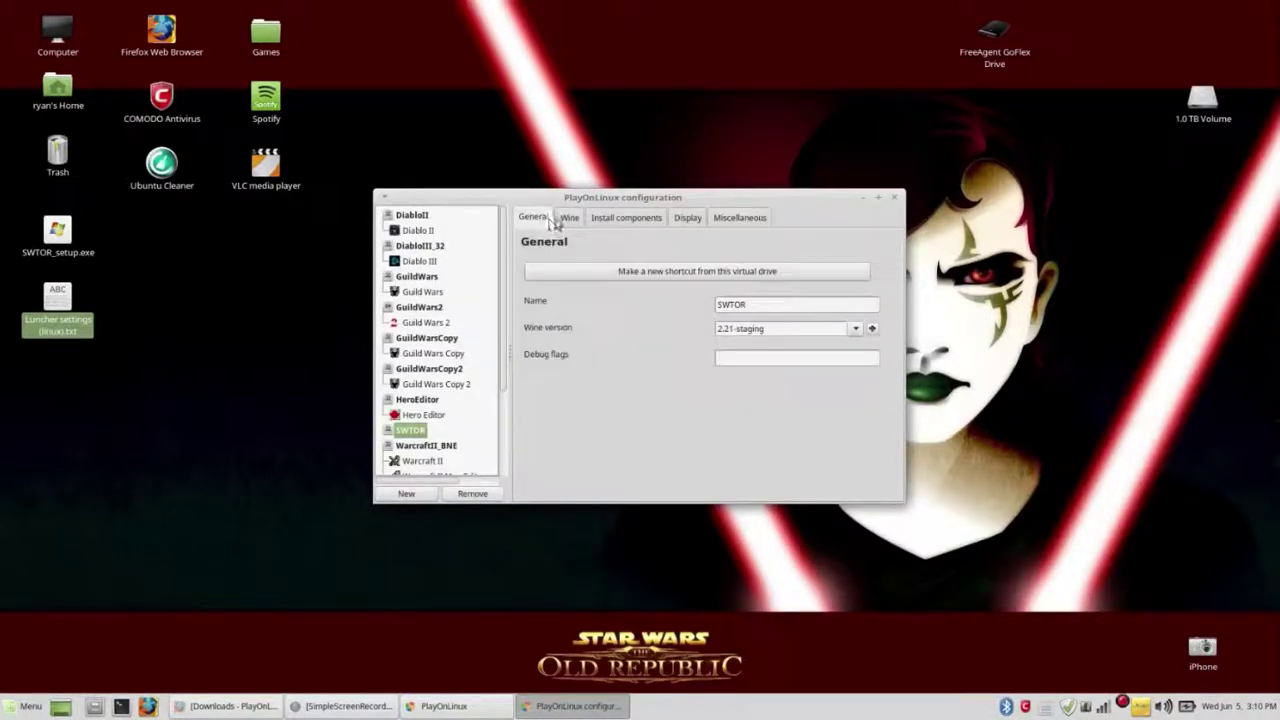
click(692, 220)
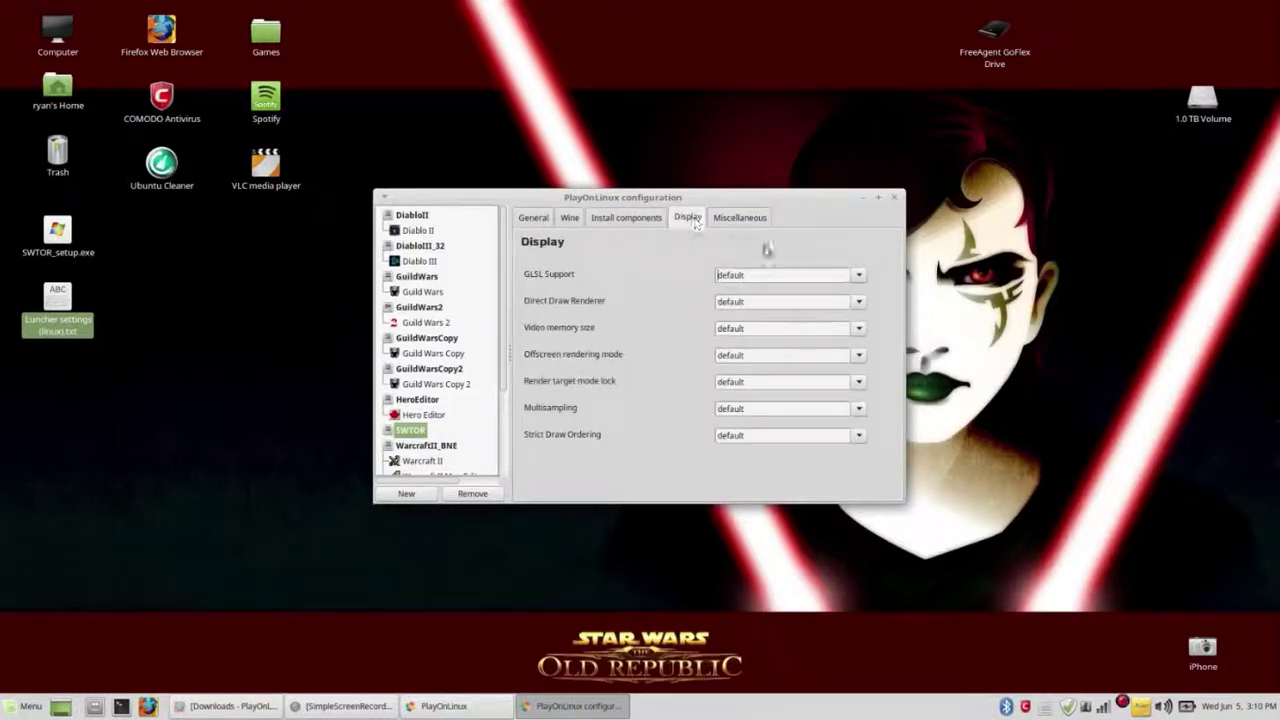
click(853, 276)
click(840, 313)
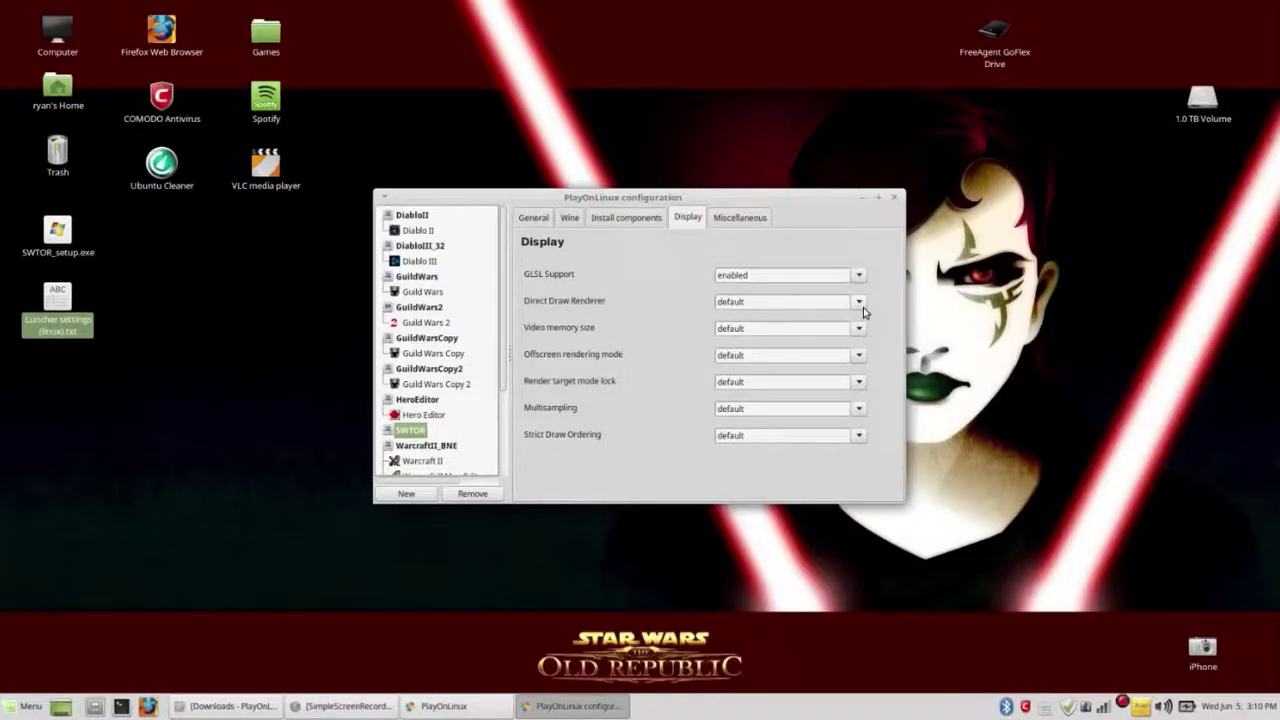
click(863, 307)
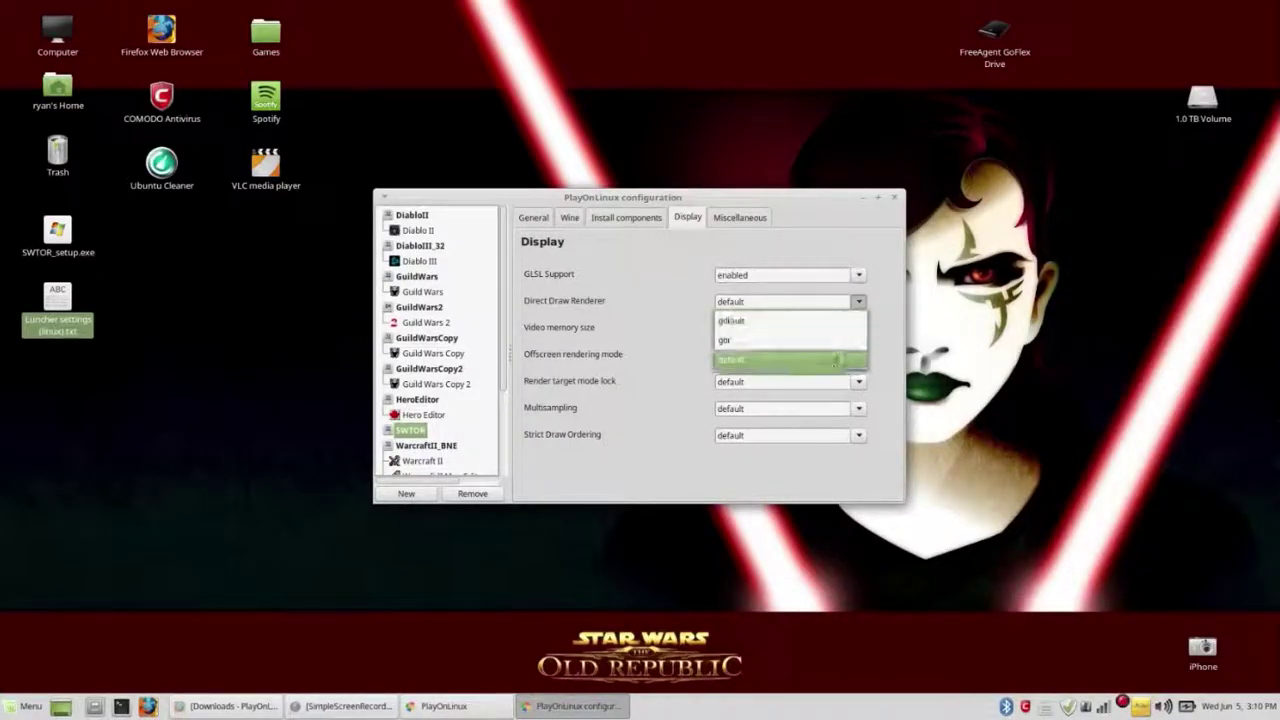
click(835, 361)
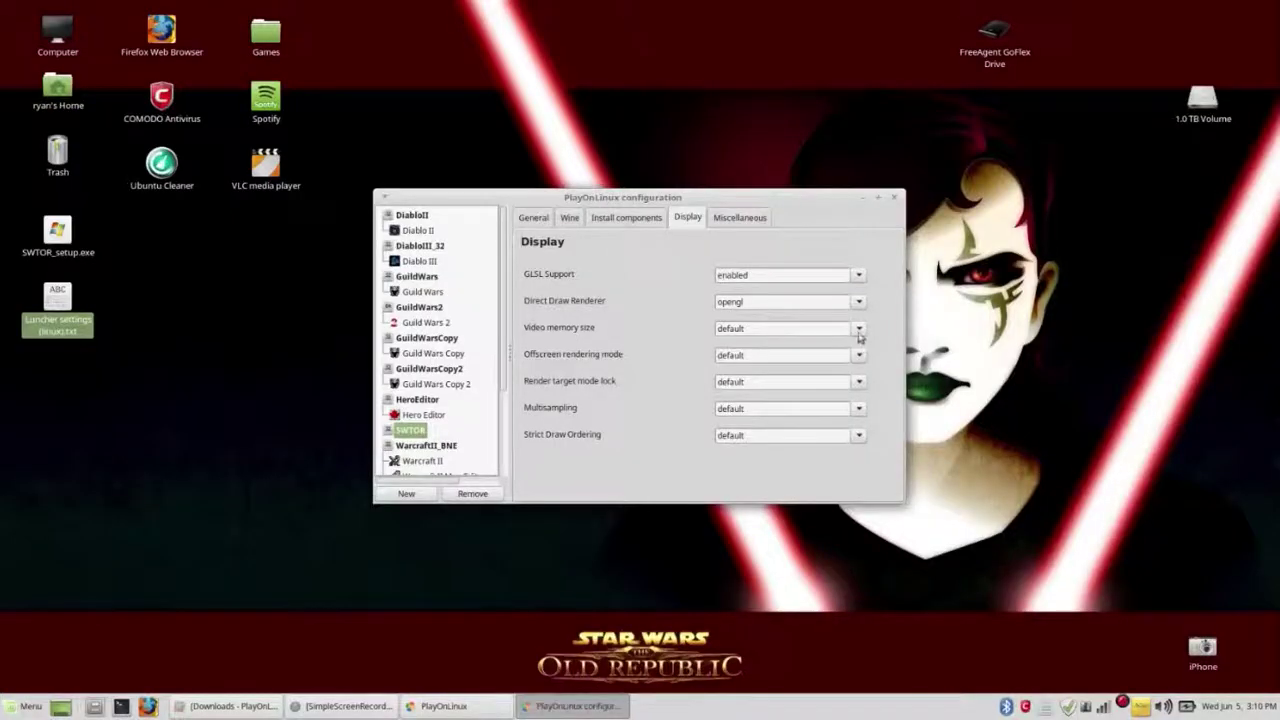
click(858, 330)
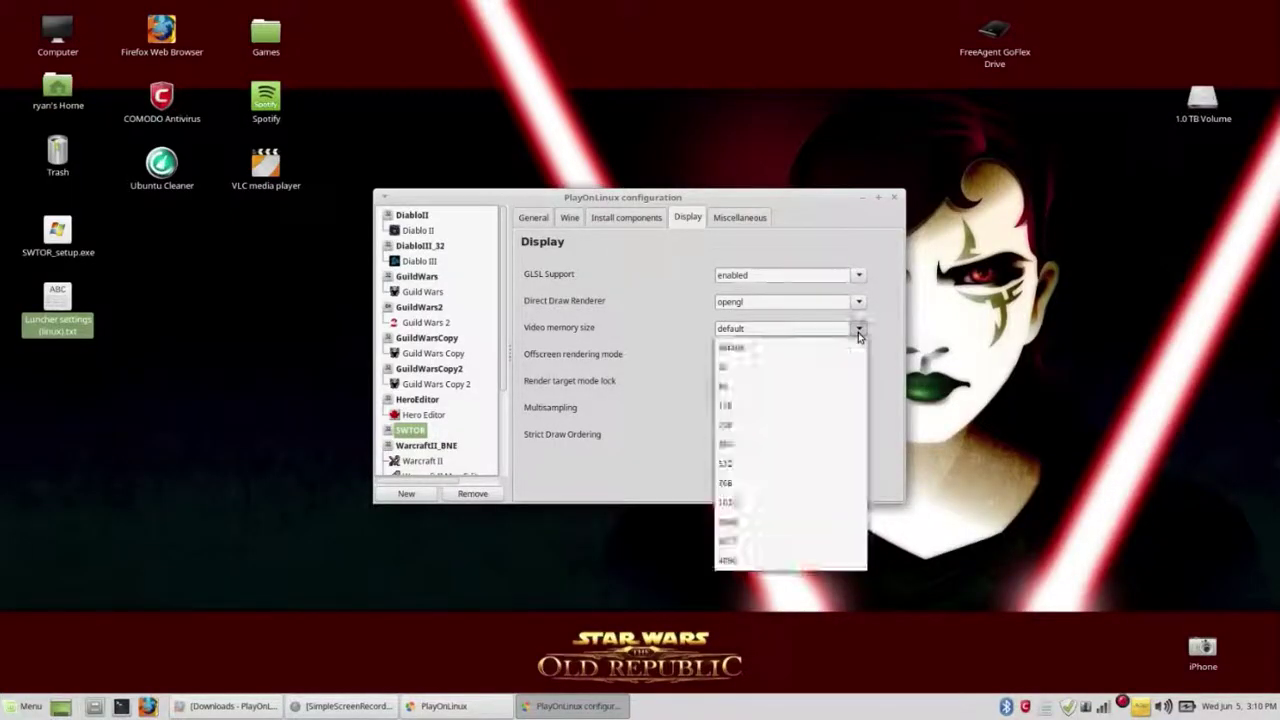
click(796, 558)
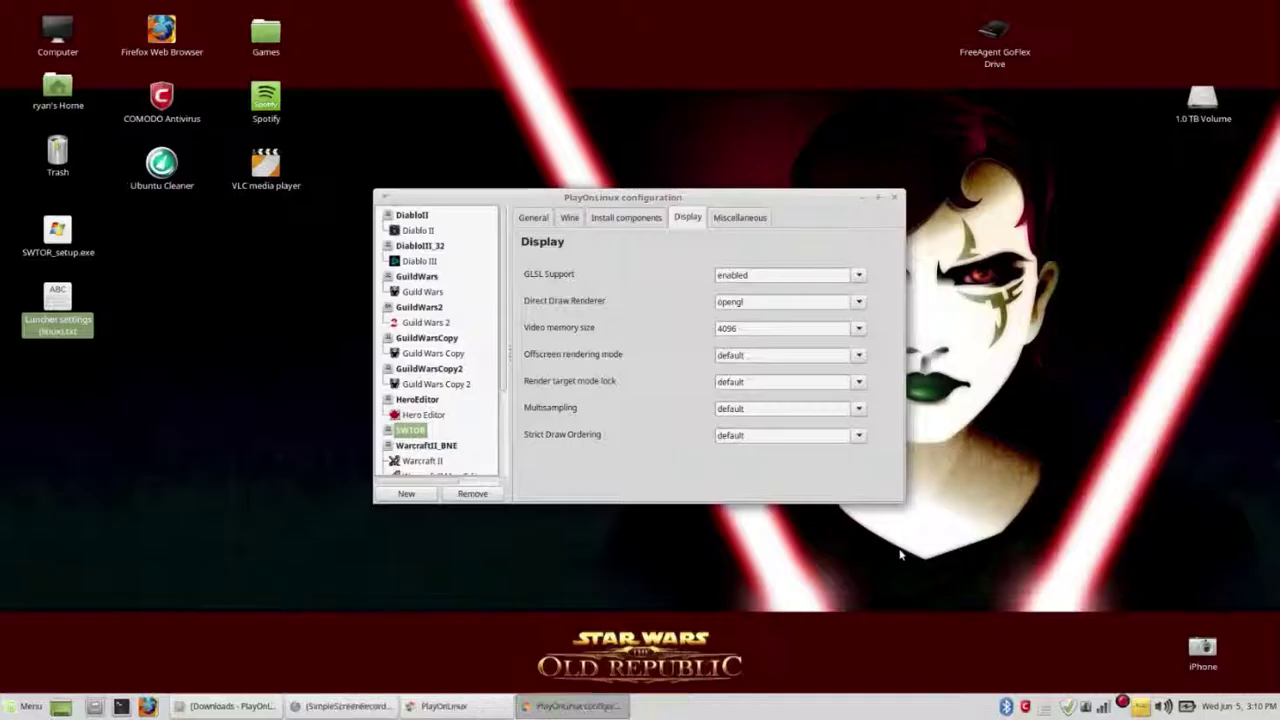
Set Offscreen rendering mode to fbo and Render target mode lock to readtex, enable Multisampling, and change Strict Draw Ordering from its default.
click(858, 355)
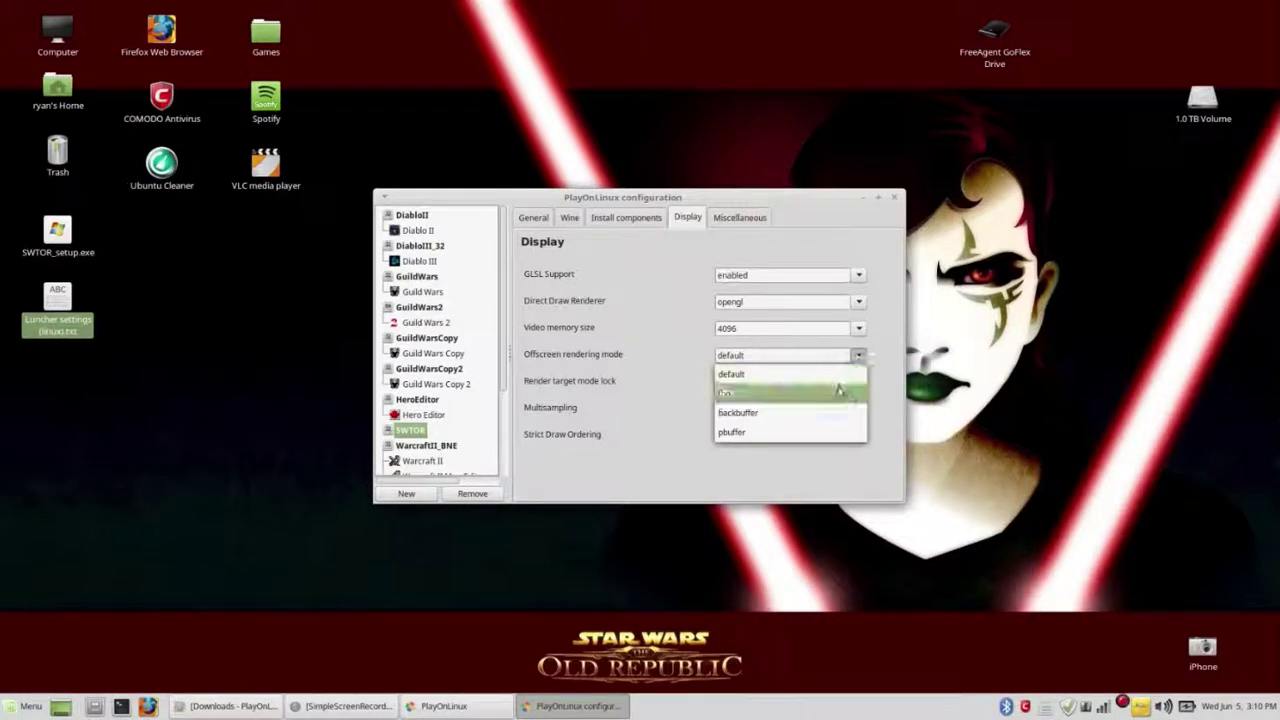
click(839, 393)
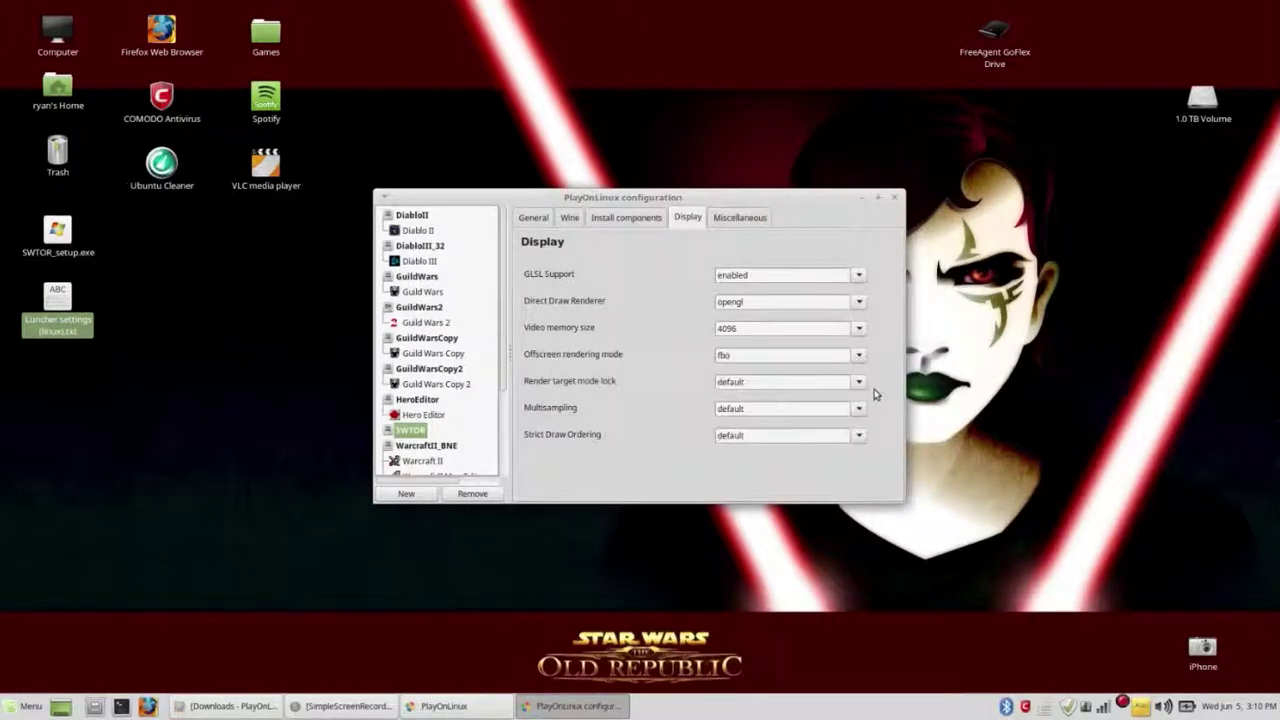
click(859, 386)
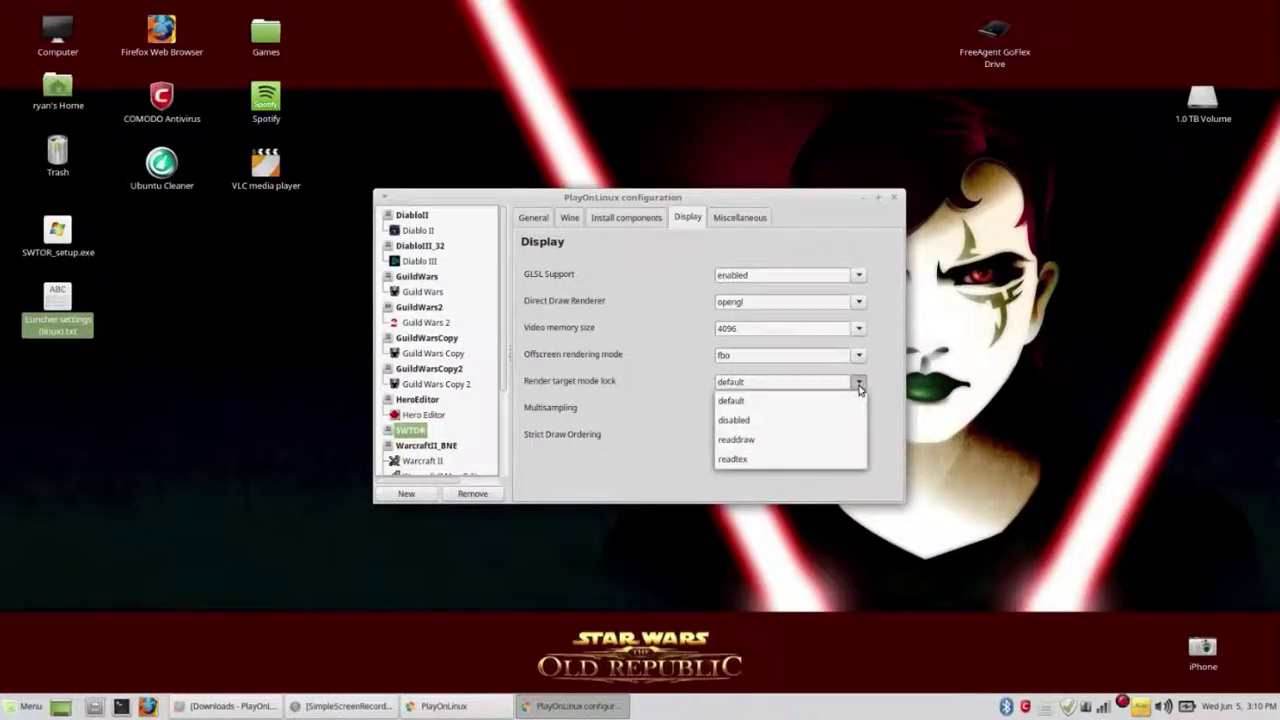
click(819, 456)
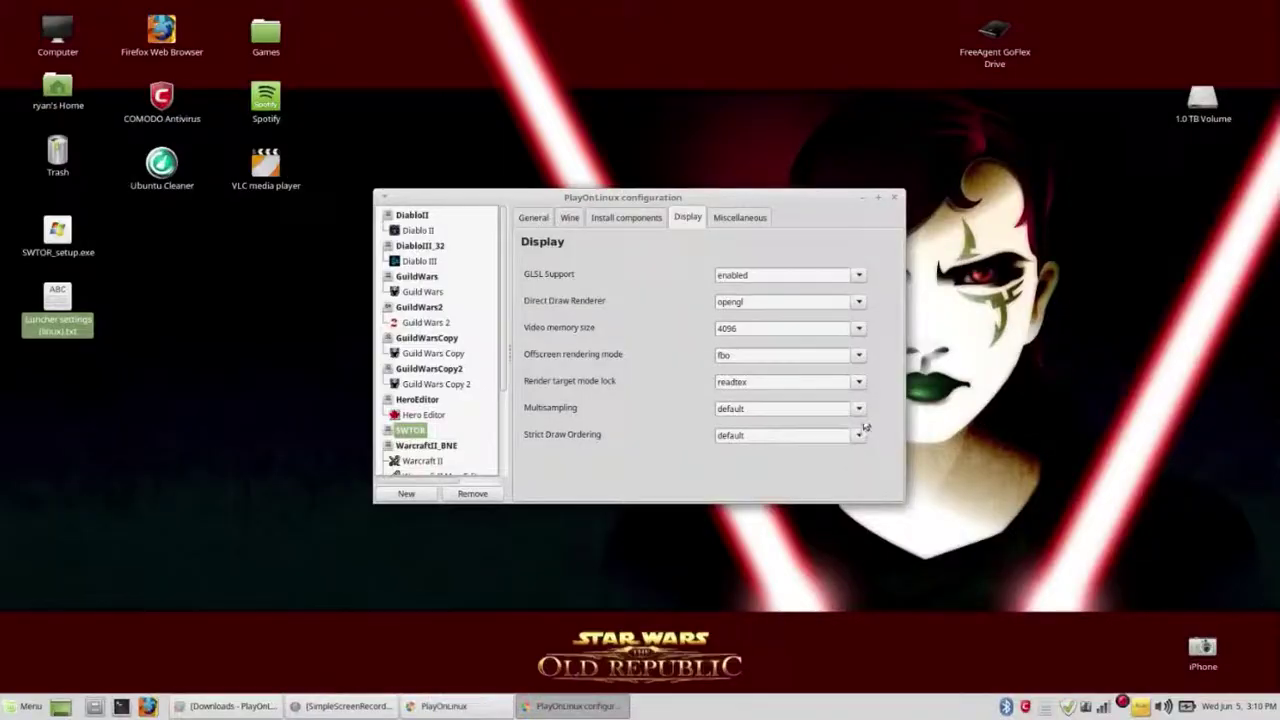
click(858, 408)
click(831, 445)
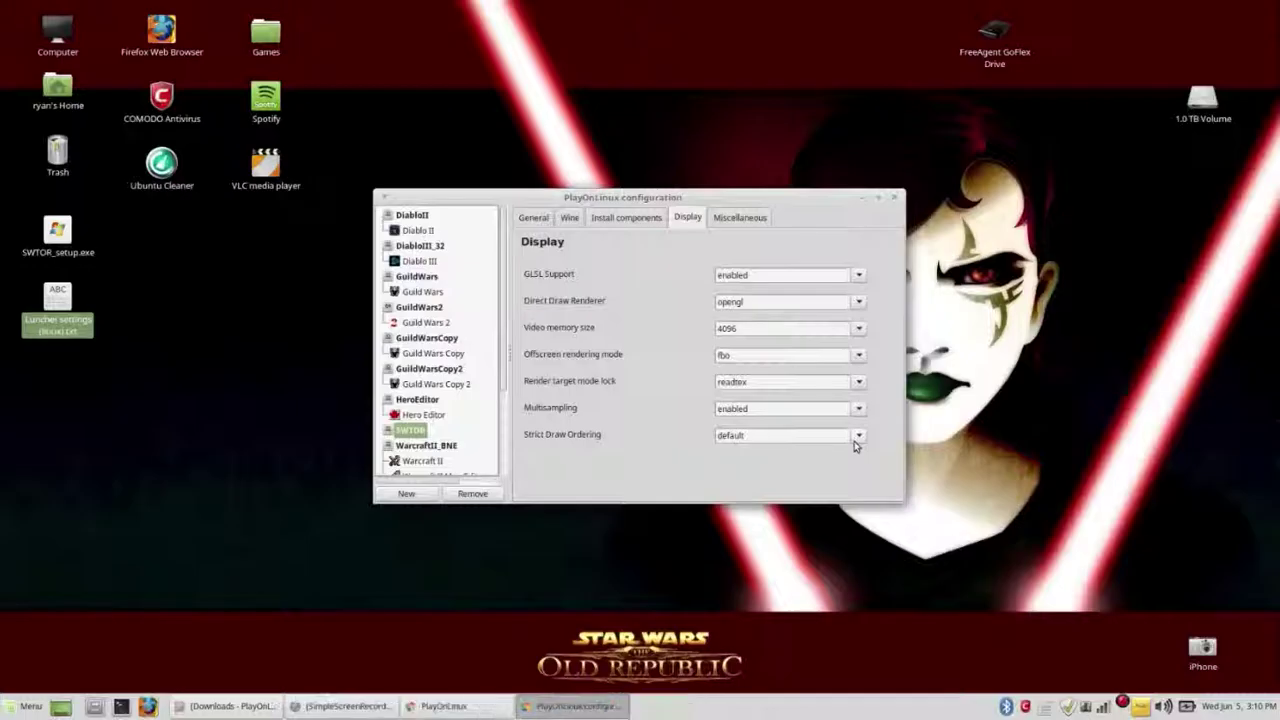
click(859, 436)
click(829, 473)
Check the Windows version in the SWTOR drive's Wine configuration and accept the settings.
click(570, 226)
click(567, 303)
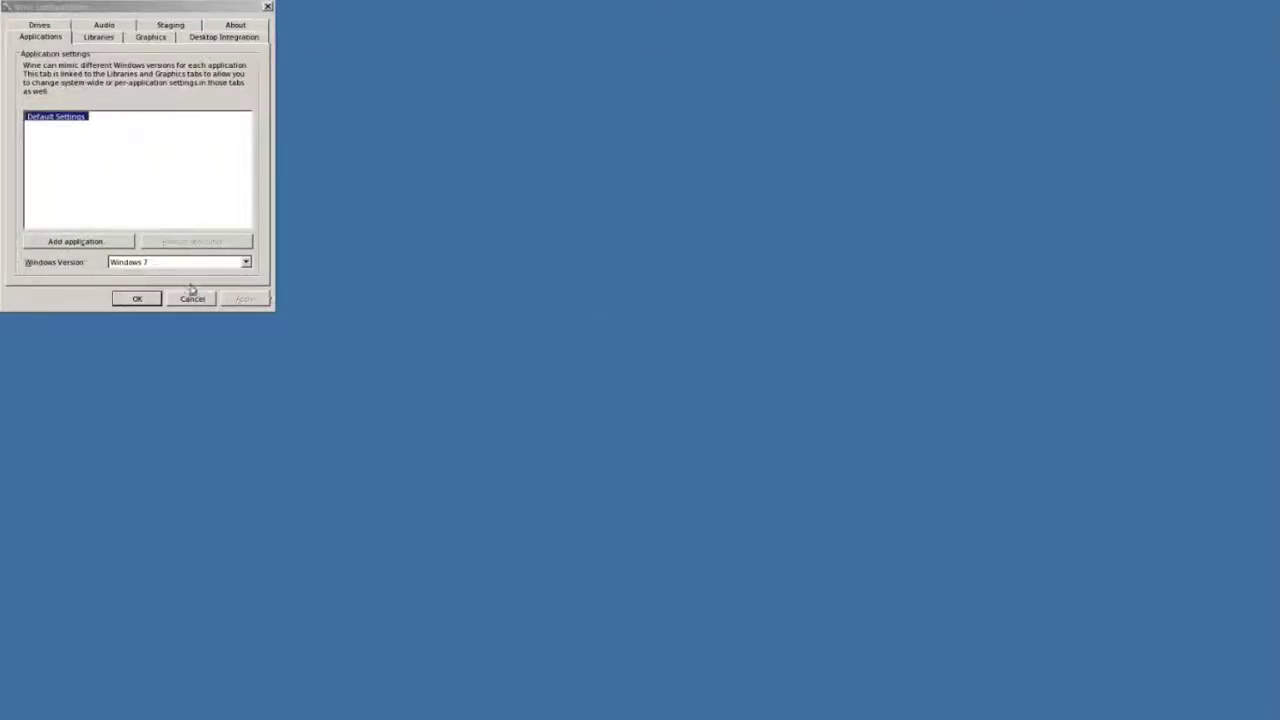
click(153, 299)
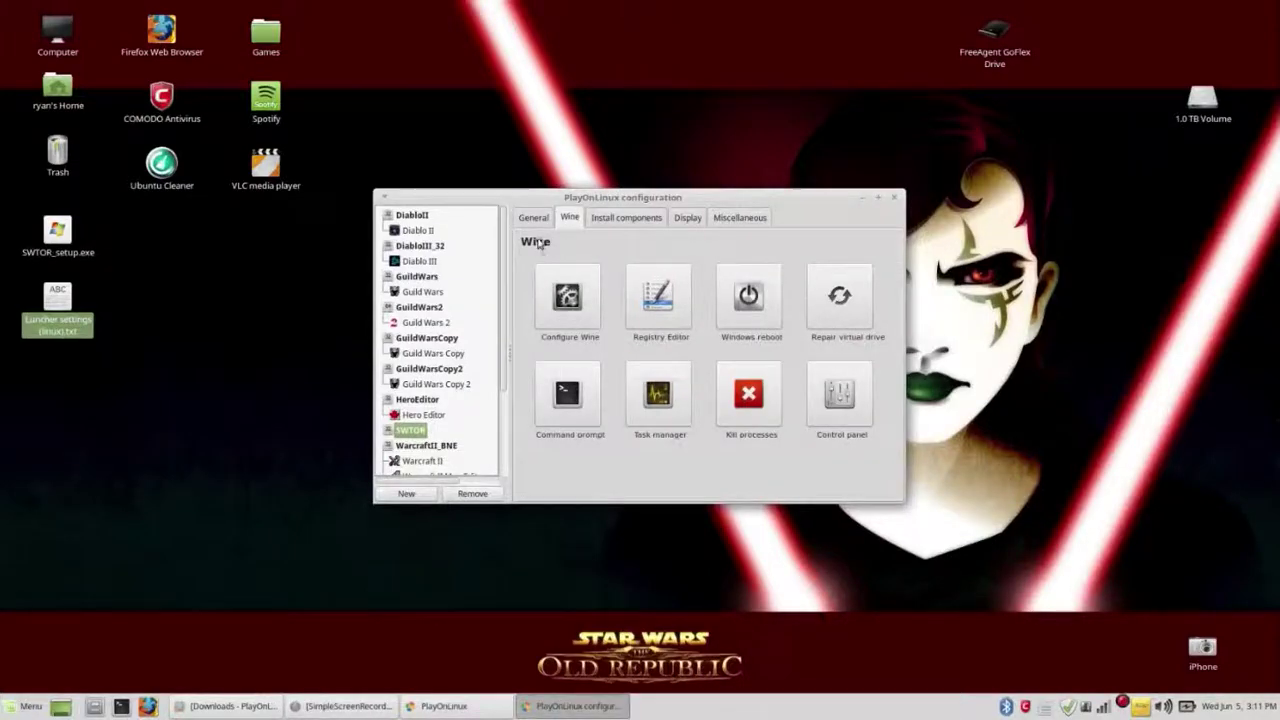
Start making a new shortcut from the SWTOR virtual drive and bring its wizard window in front of the Wine desktop.
click(534, 218)
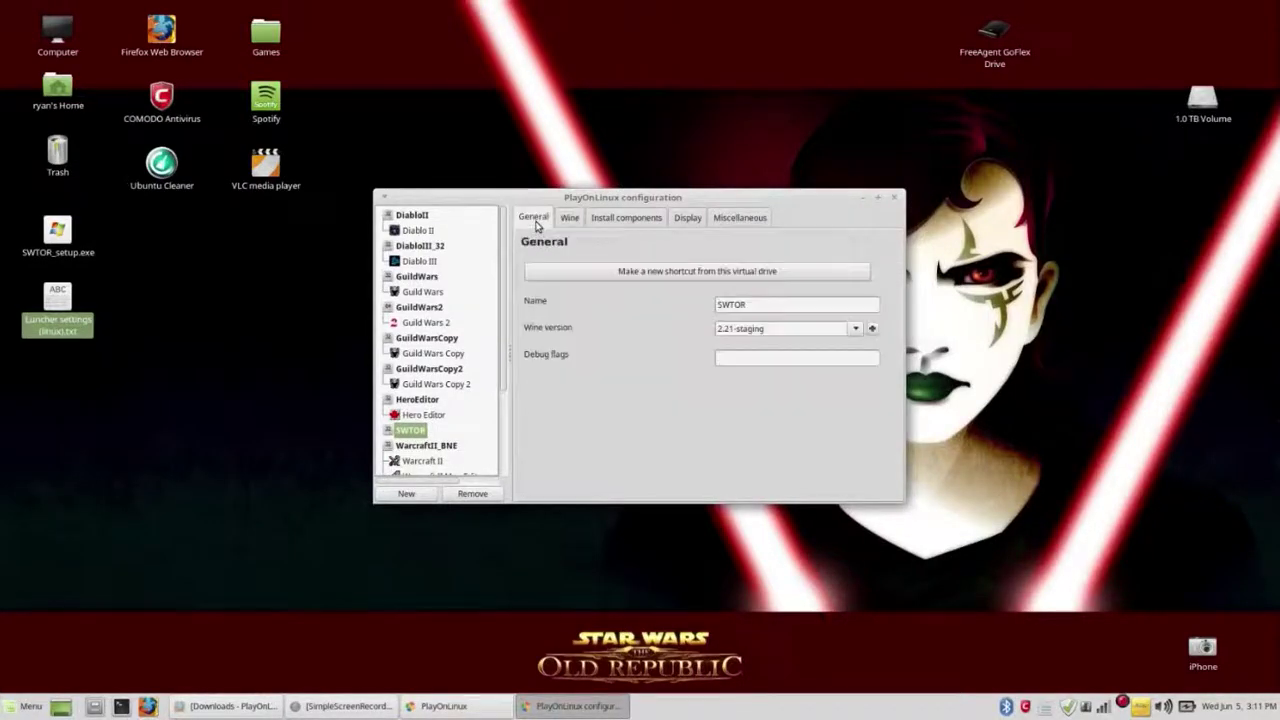
click(752, 274)
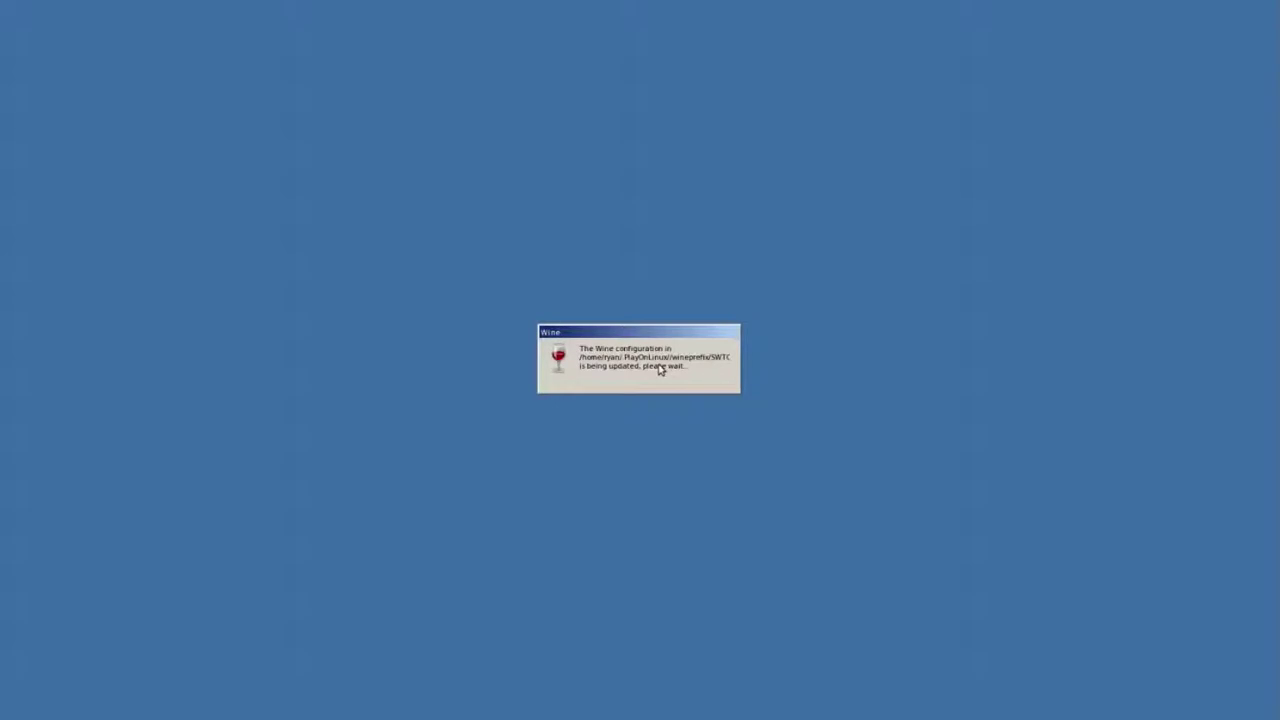
key(super)
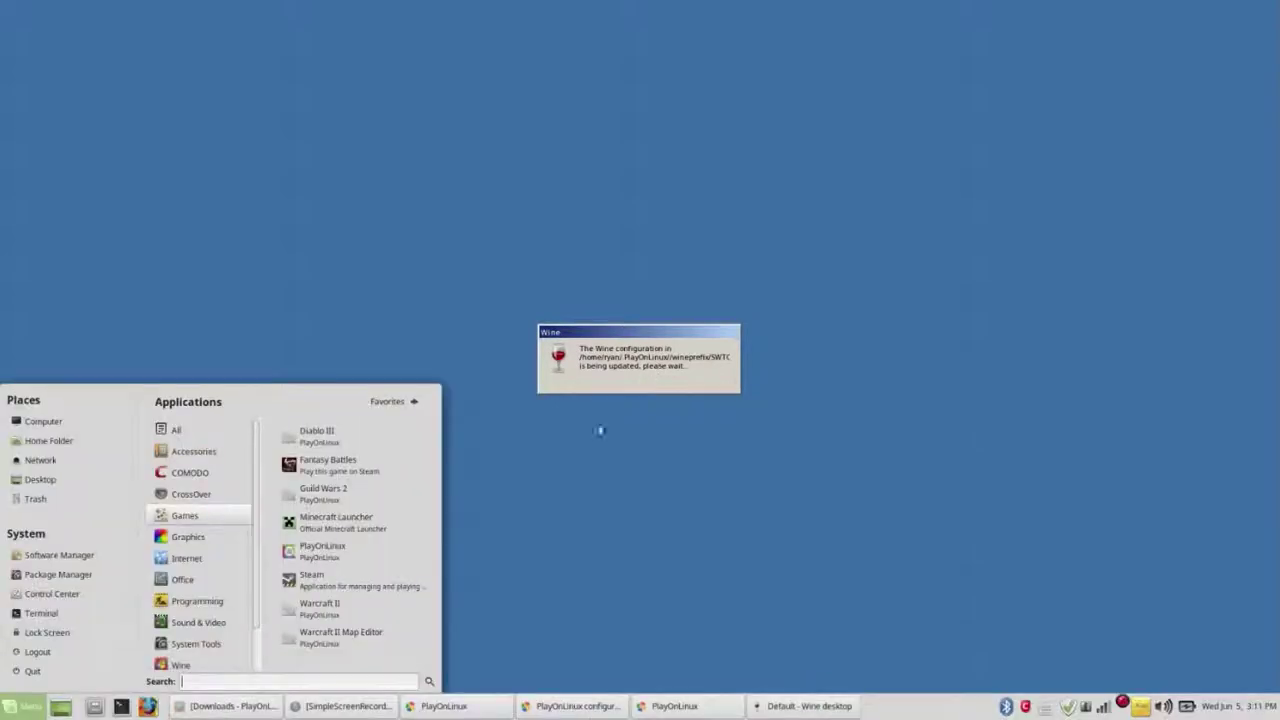
click(62, 707)
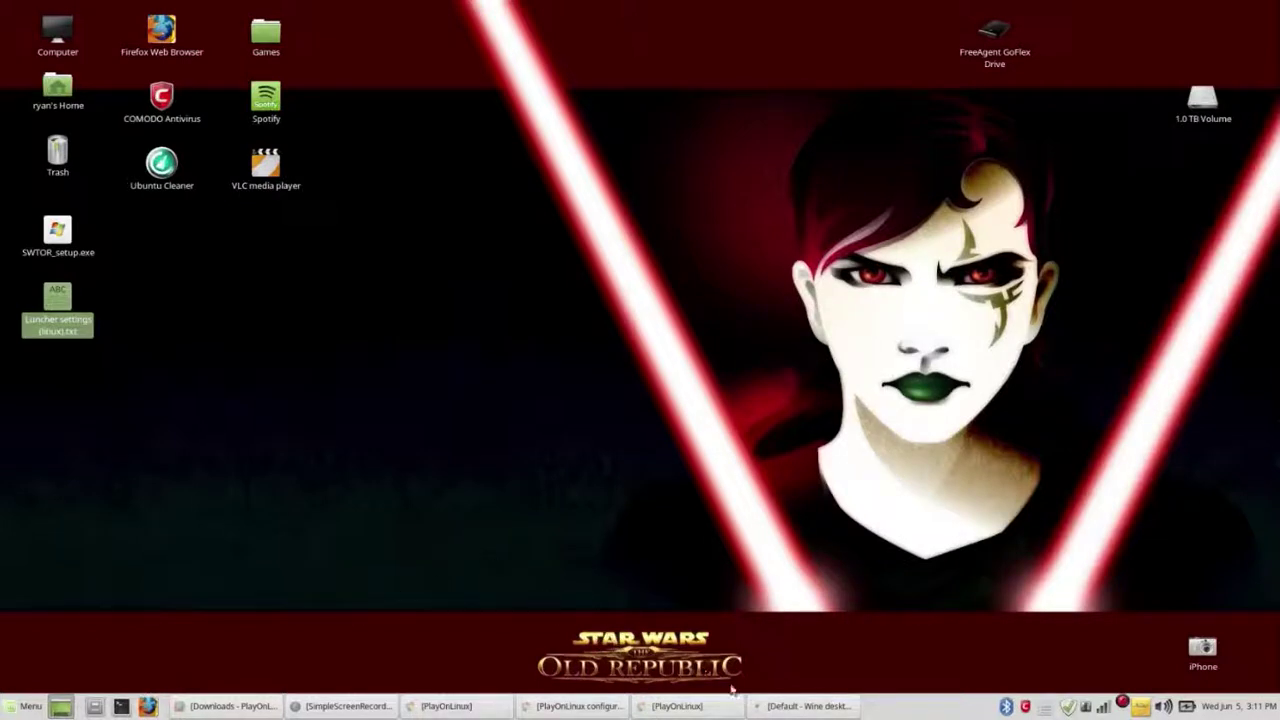
click(710, 709)
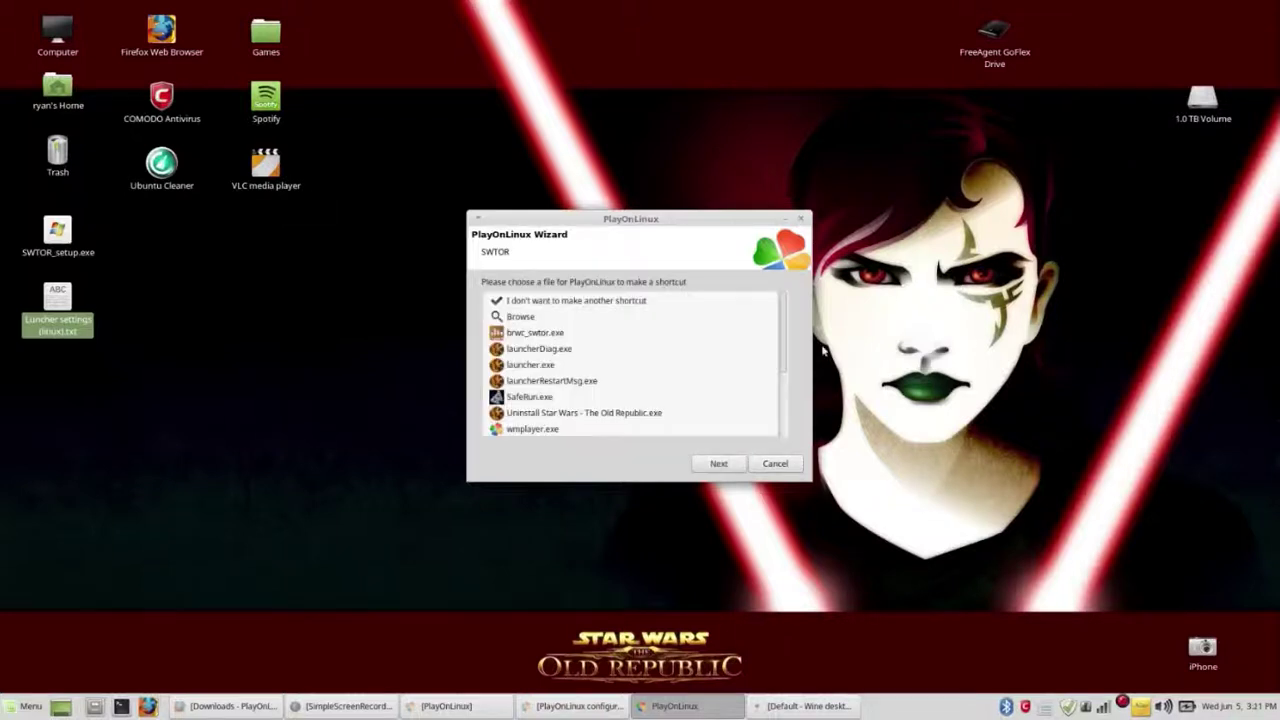
Choose launcher.exe as the file for the new shortcut and continue to its naming page.
click(546, 366)
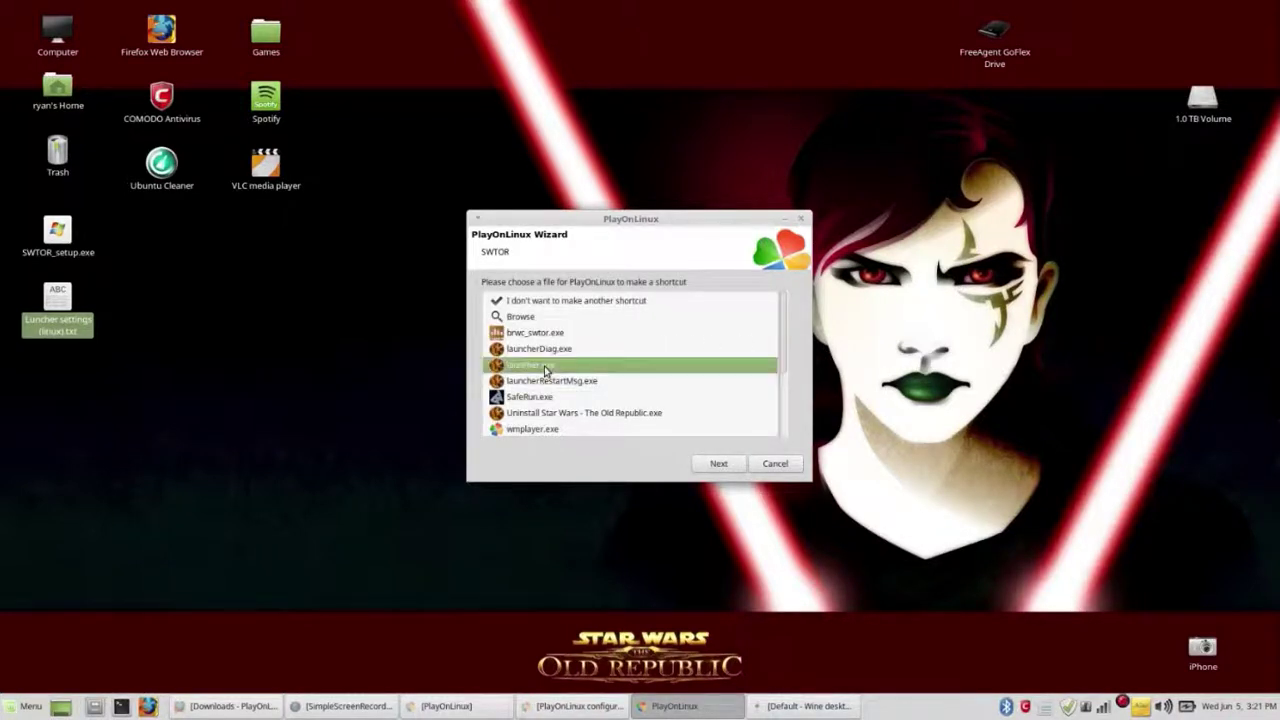
scroll(546, 371, down, 1)
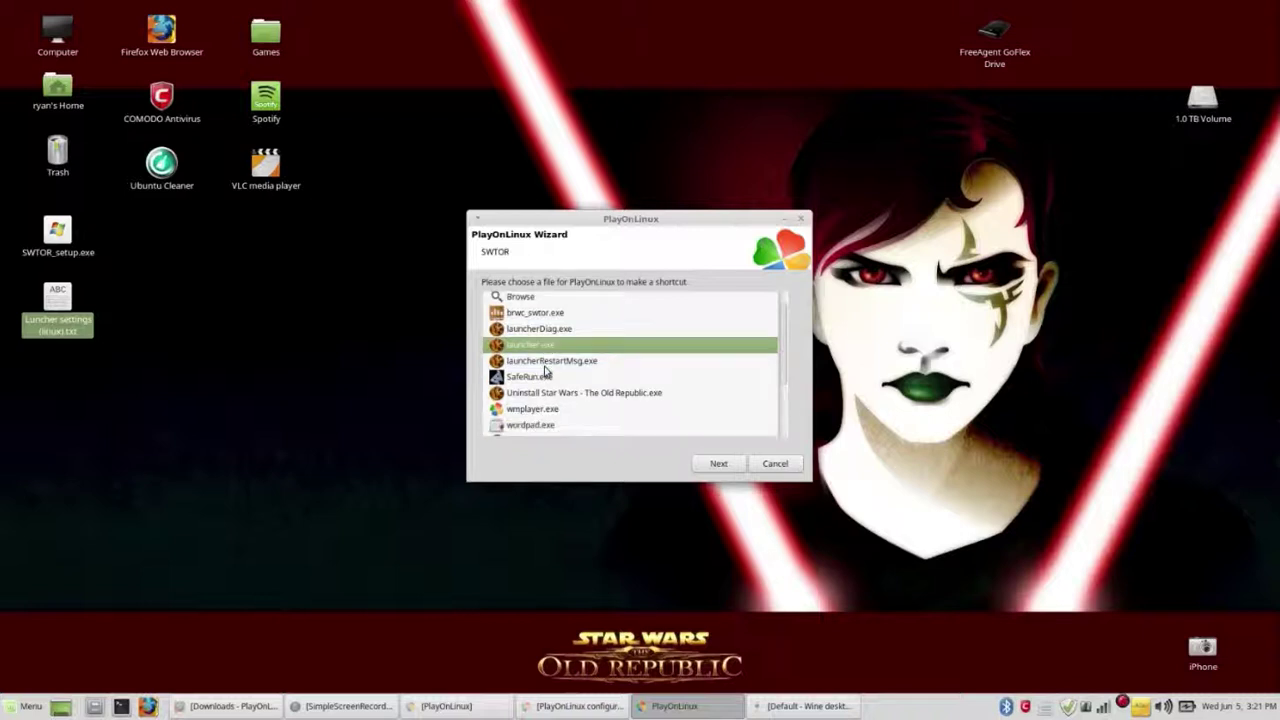
click(718, 463)
Name the launcher.exe shortcut "Star Wars : The old Republic" and continue.
drag(538, 299, 471, 297)
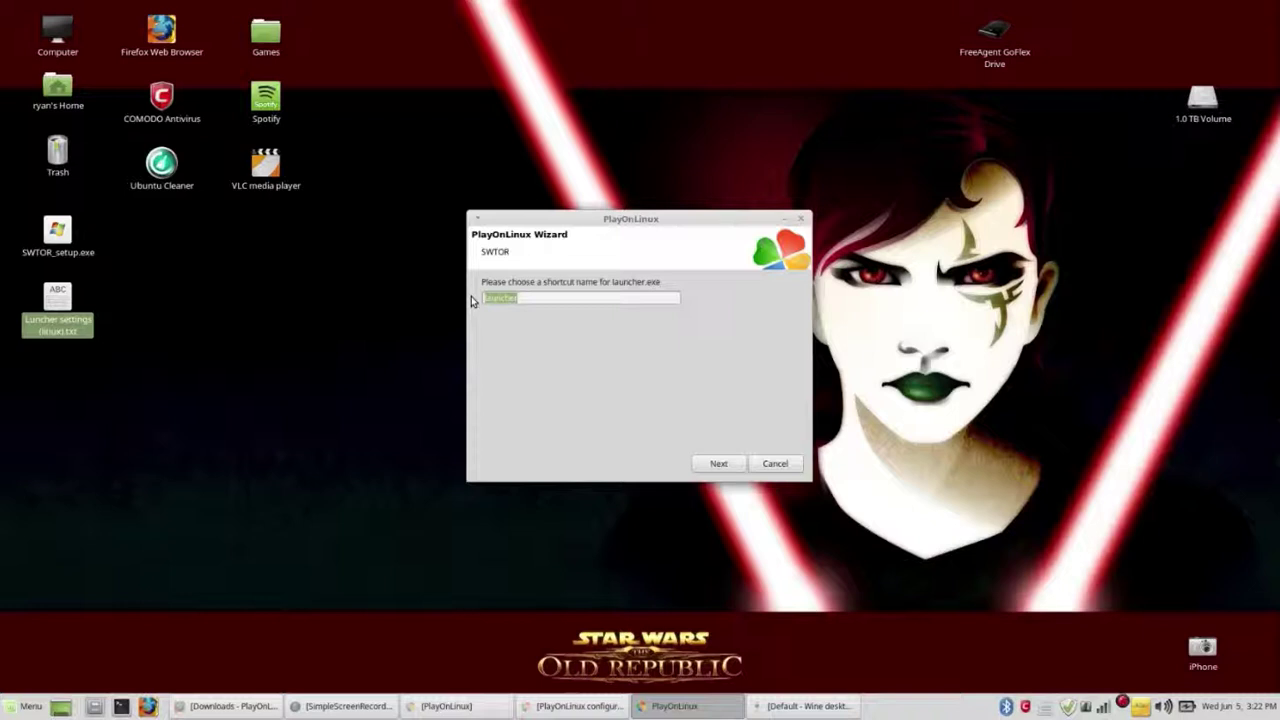
text(SWTORtar Wa)
text(rs : The old)
text(Republic)
key(BackSpace)
text(O)
key(Left)
key(Left)
key(Left)
key(Left)
key(BackSpace)
text(T)
click(551, 298)
key(BackSpace)
text(o)
click(722, 465)
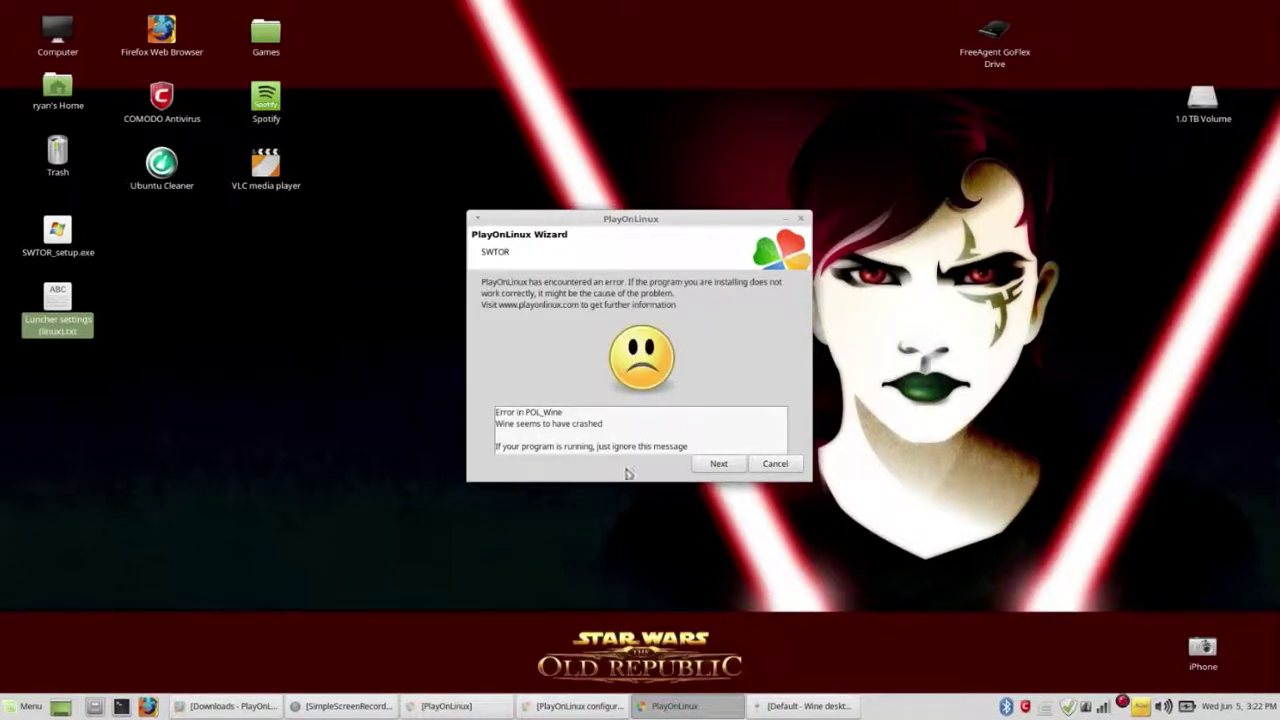
Dismiss the wizard's error report, cancel the wizard without making another shortcut and clear the desktop icon selection.
click(705, 468)
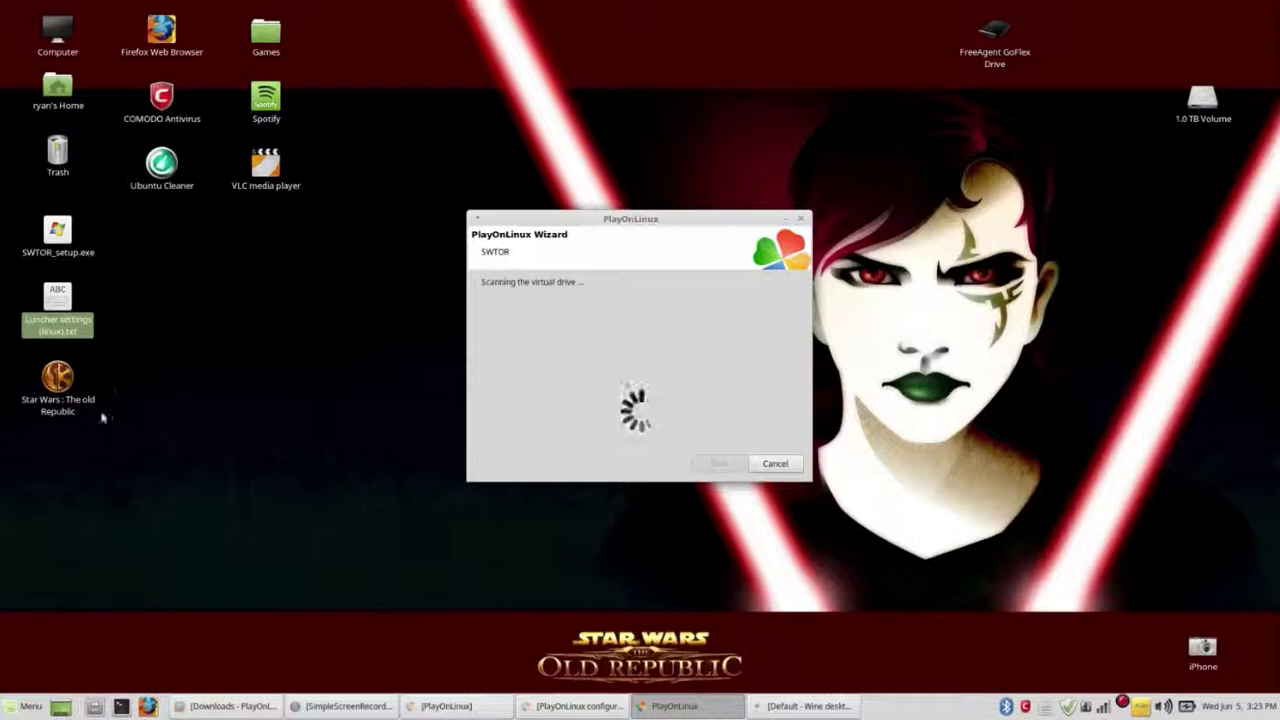
click(780, 465)
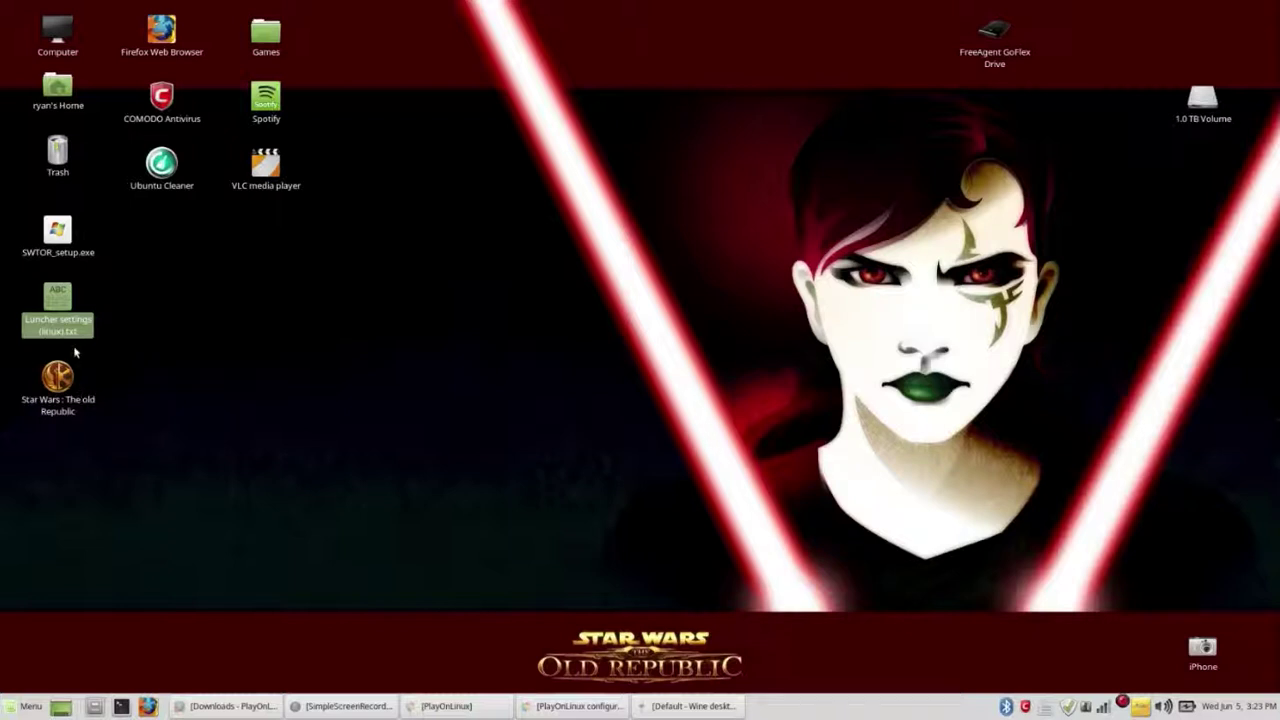
click(205, 361)
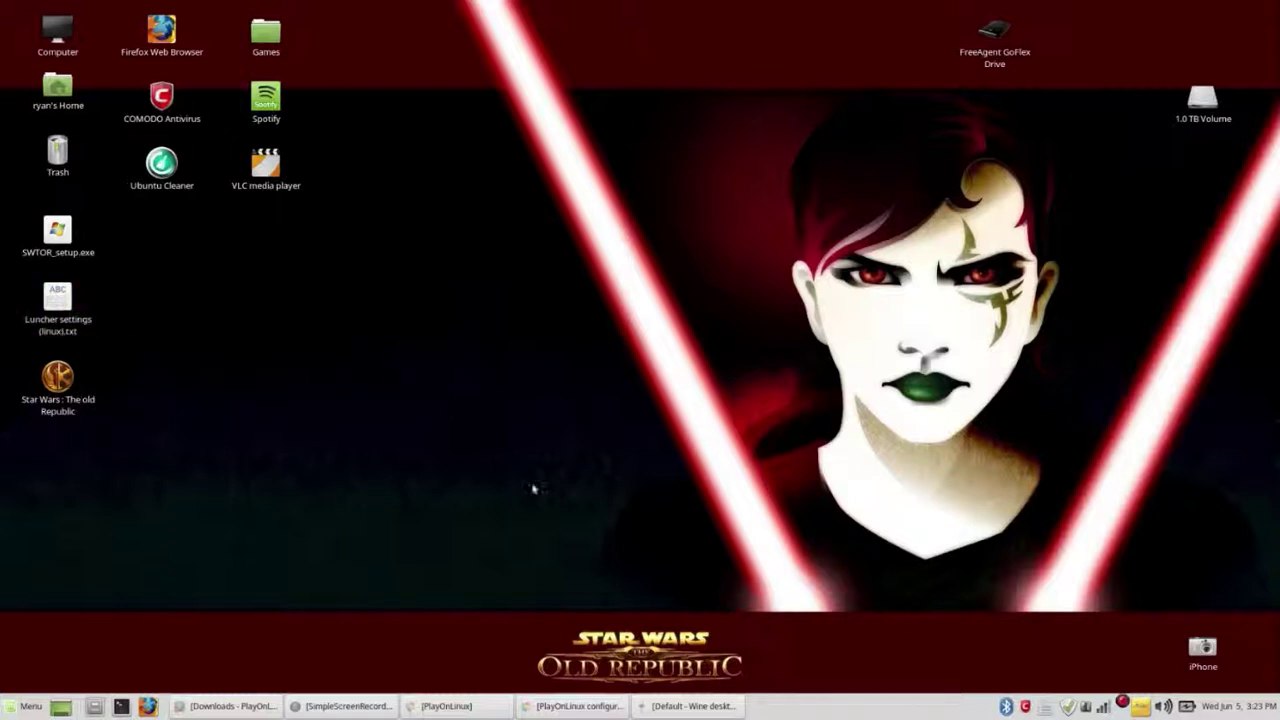
Close the leftover Default - Wine desktop window and terminate its unresponsive process.
right_click(664, 700)
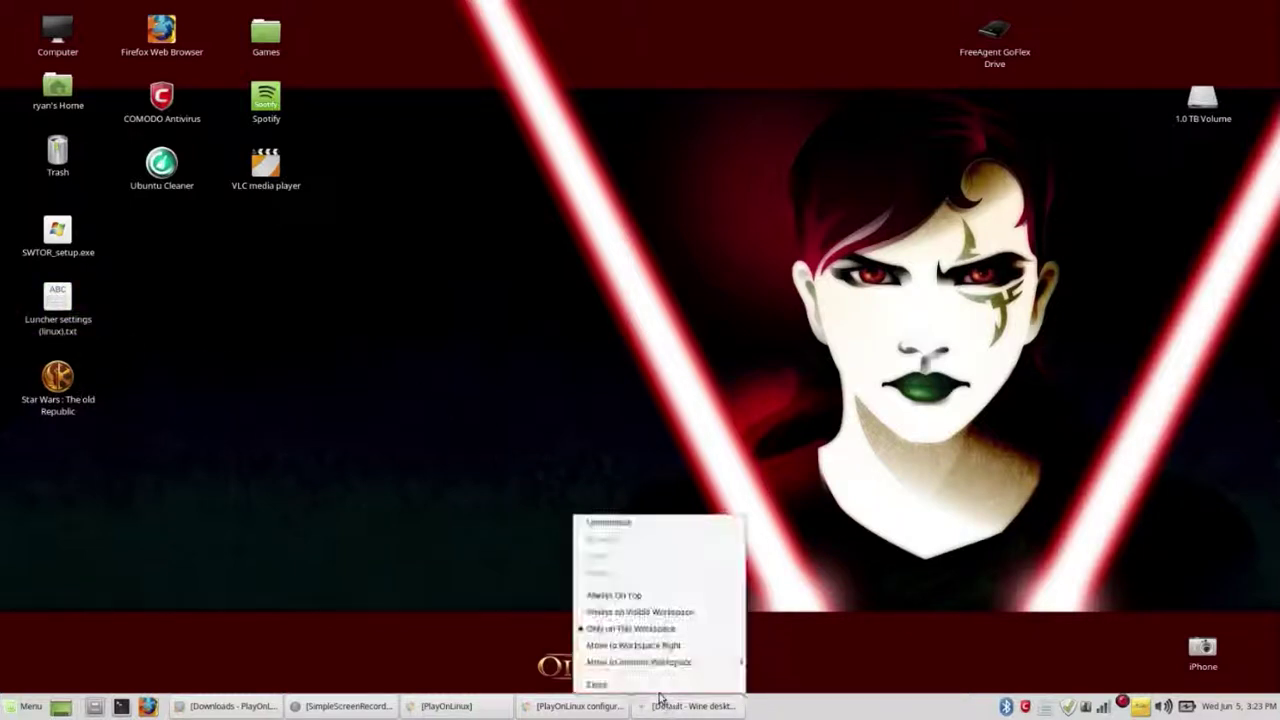
key(Escape)
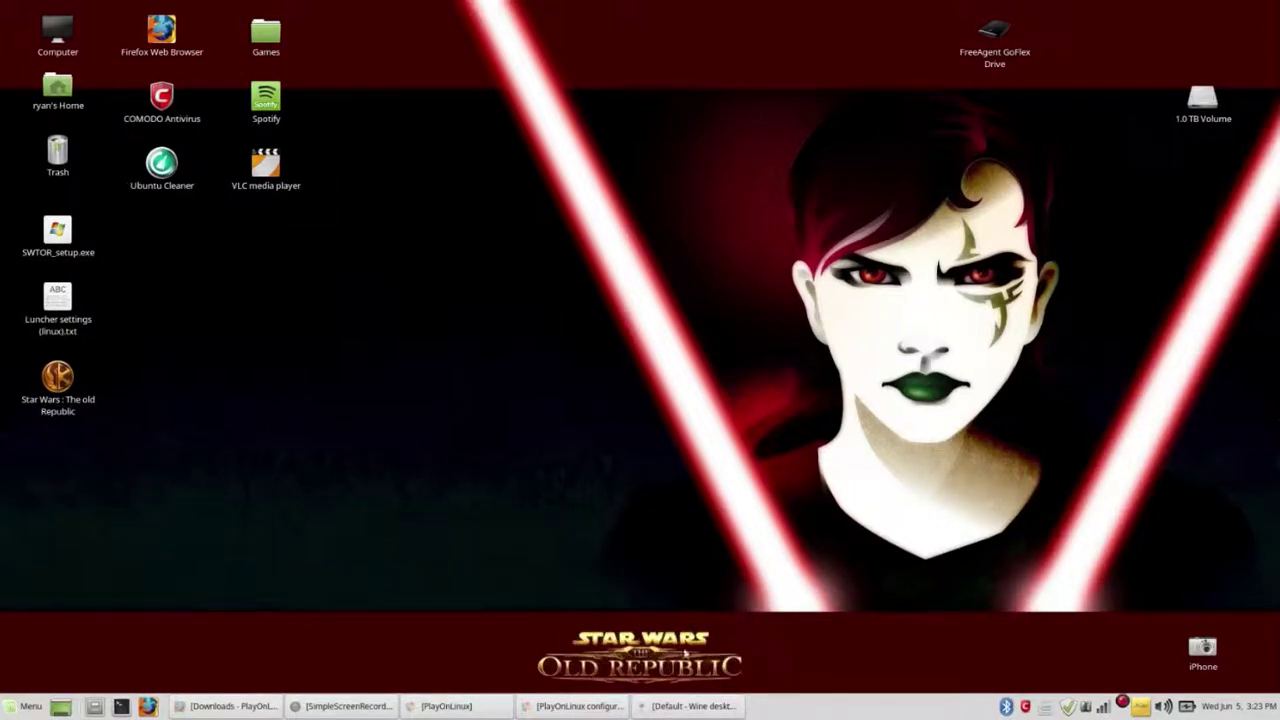
click(687, 706)
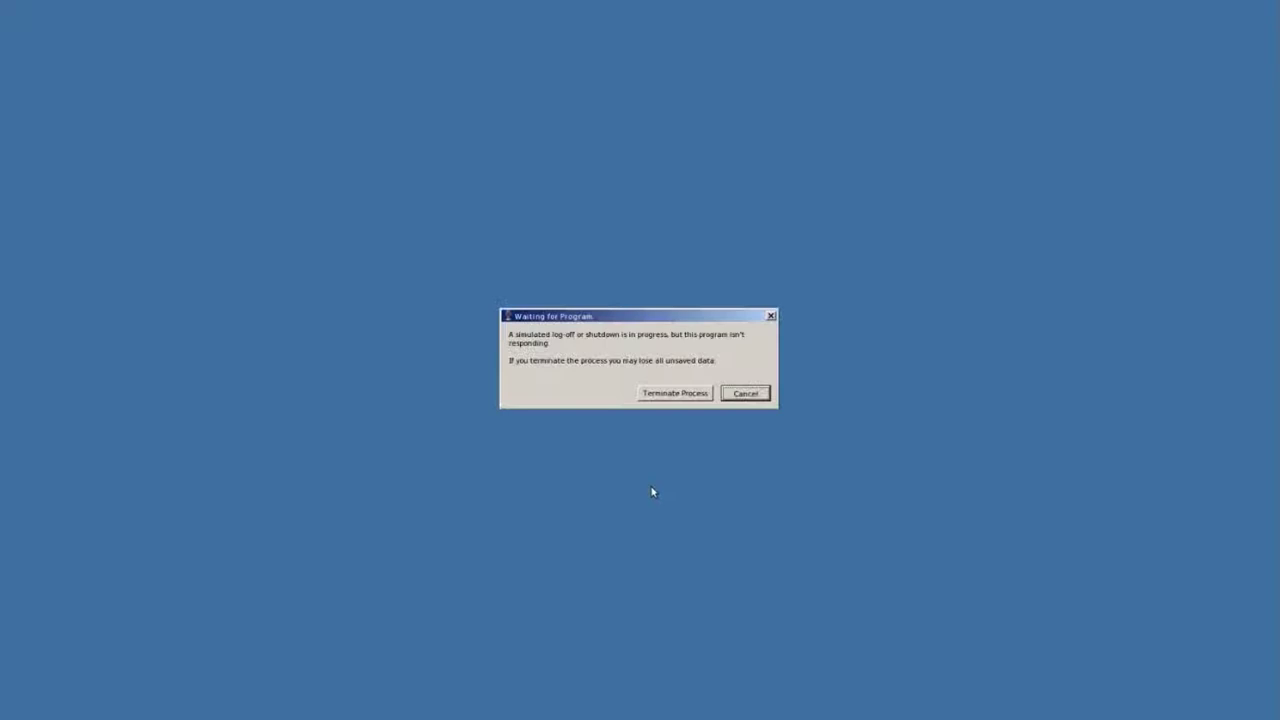
click(668, 397)
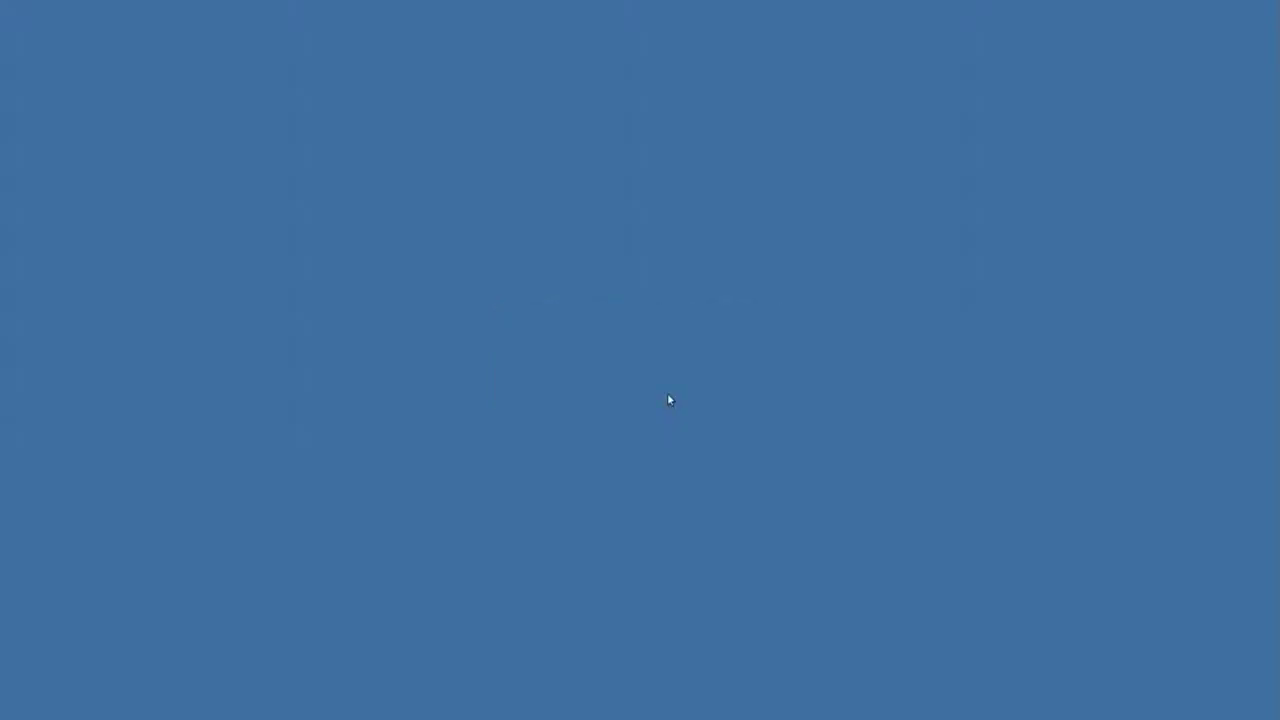